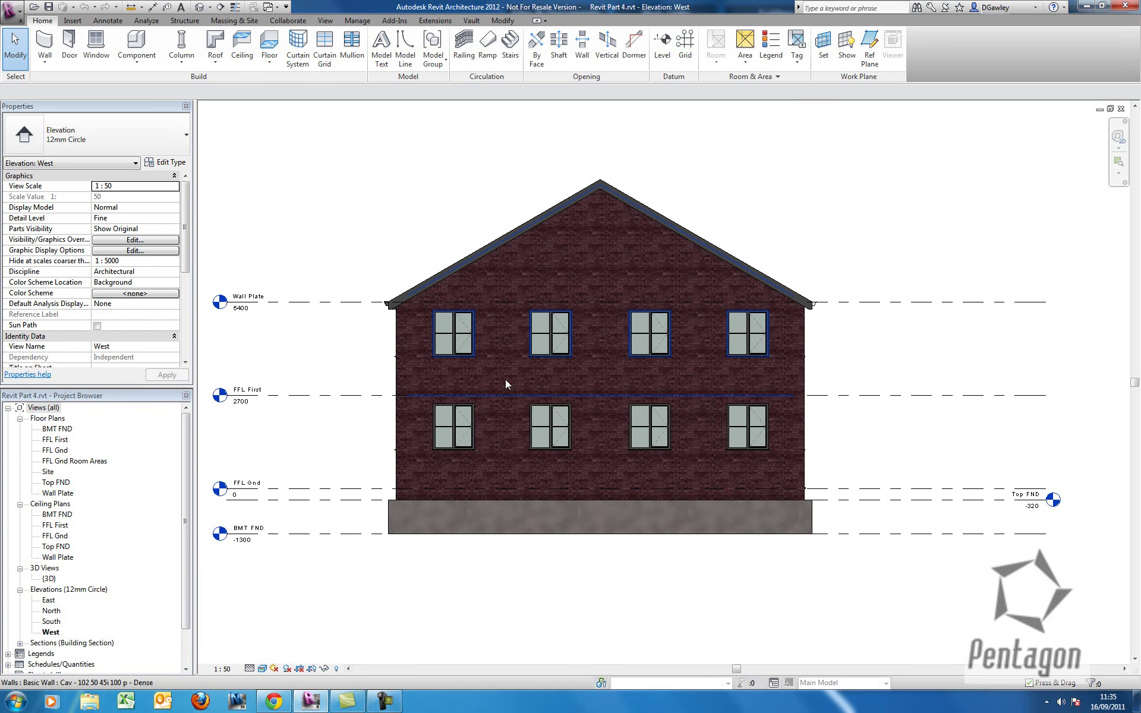
Start a new title block family from the A0 metric.rft template.
{"action": "left_click", "coordinate": [21, 13]}
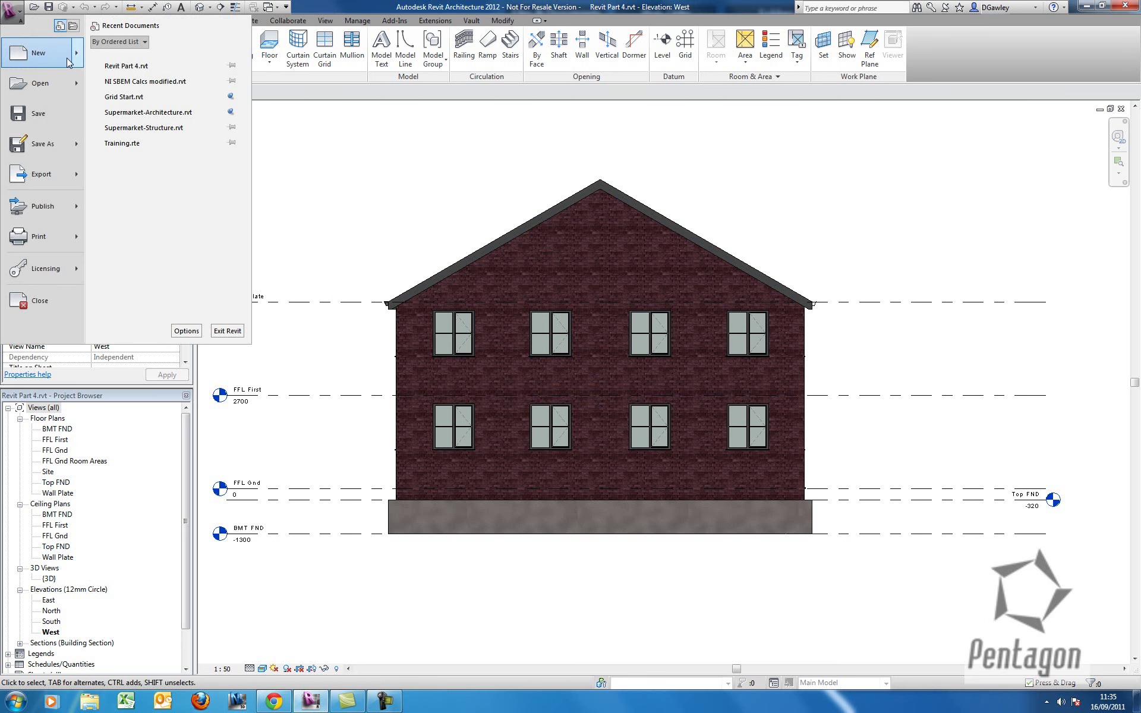
{"action": "mouse_move", "coordinate": [66, 58]}
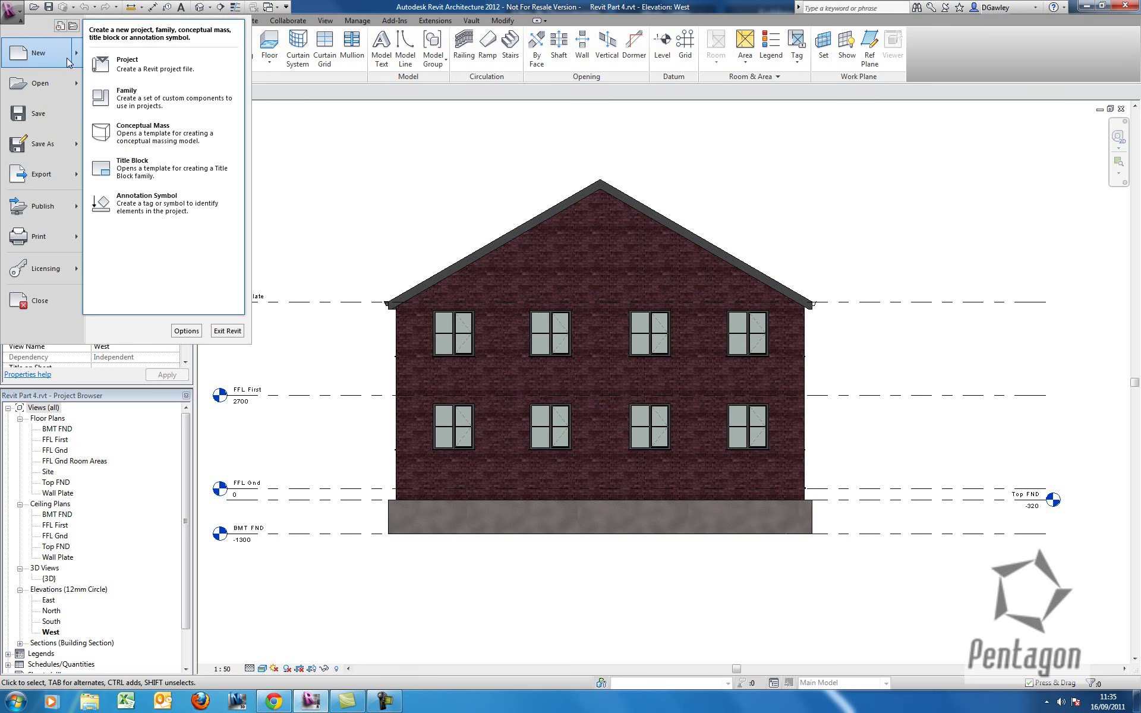
{"action": "left_click", "coordinate": [156, 170]}
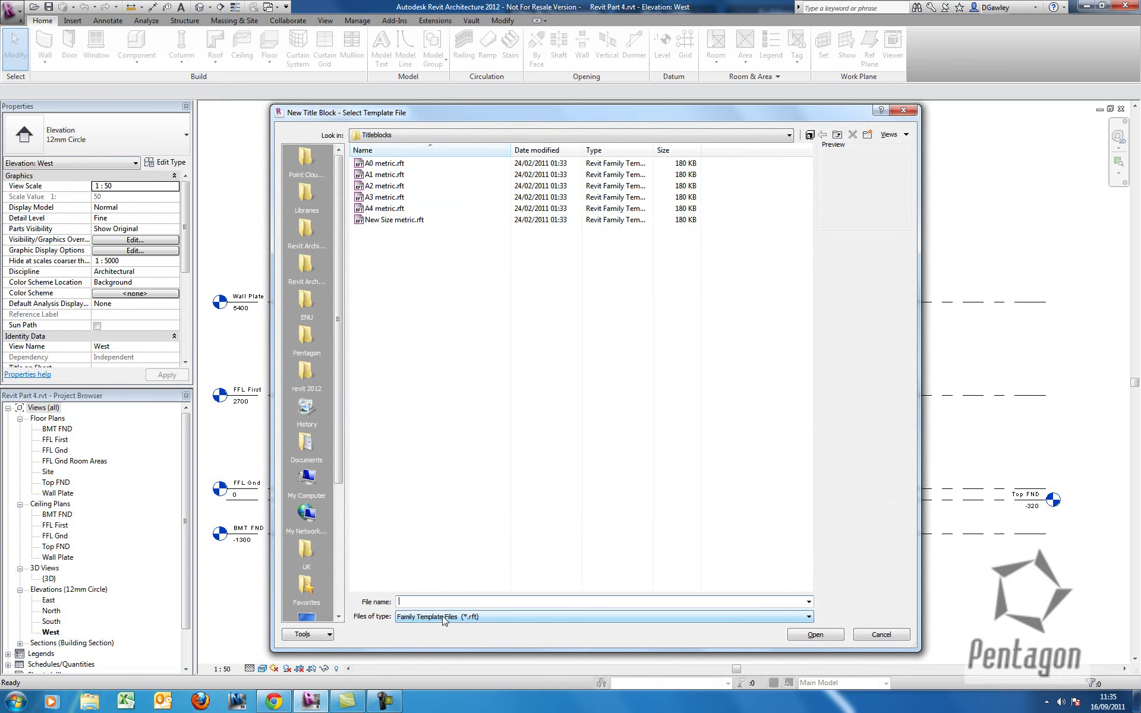
{"action": "left_click", "coordinate": [376, 164]}
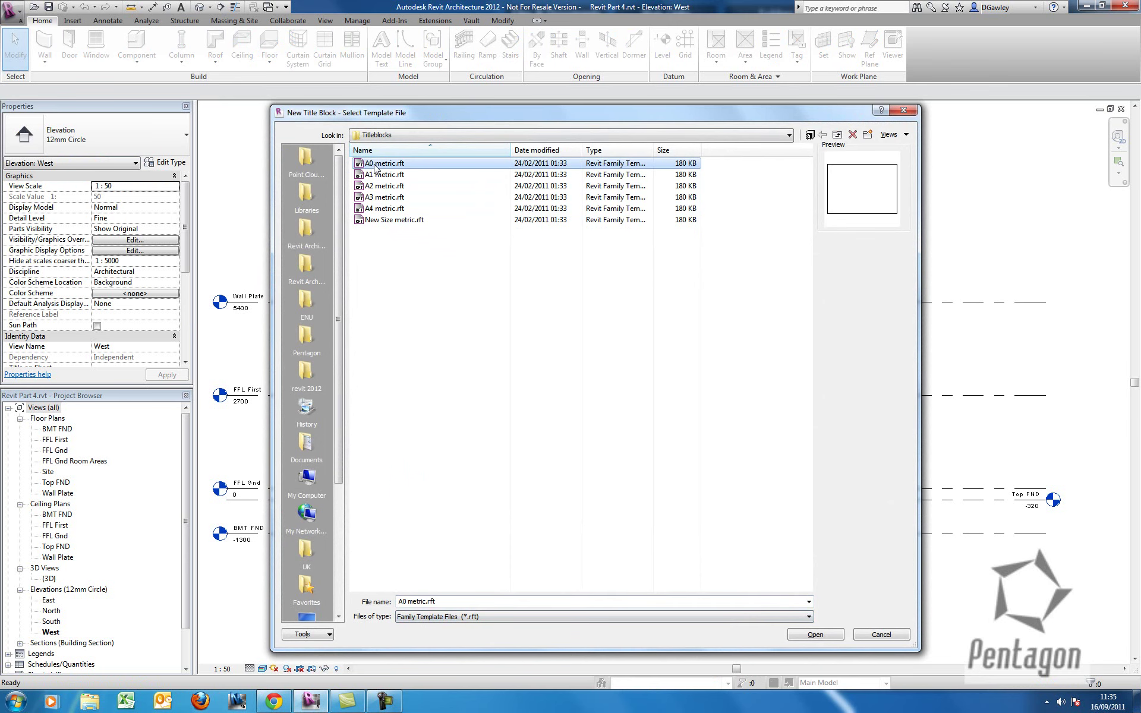
{"action": "double_click", "coordinate": [375, 166]}
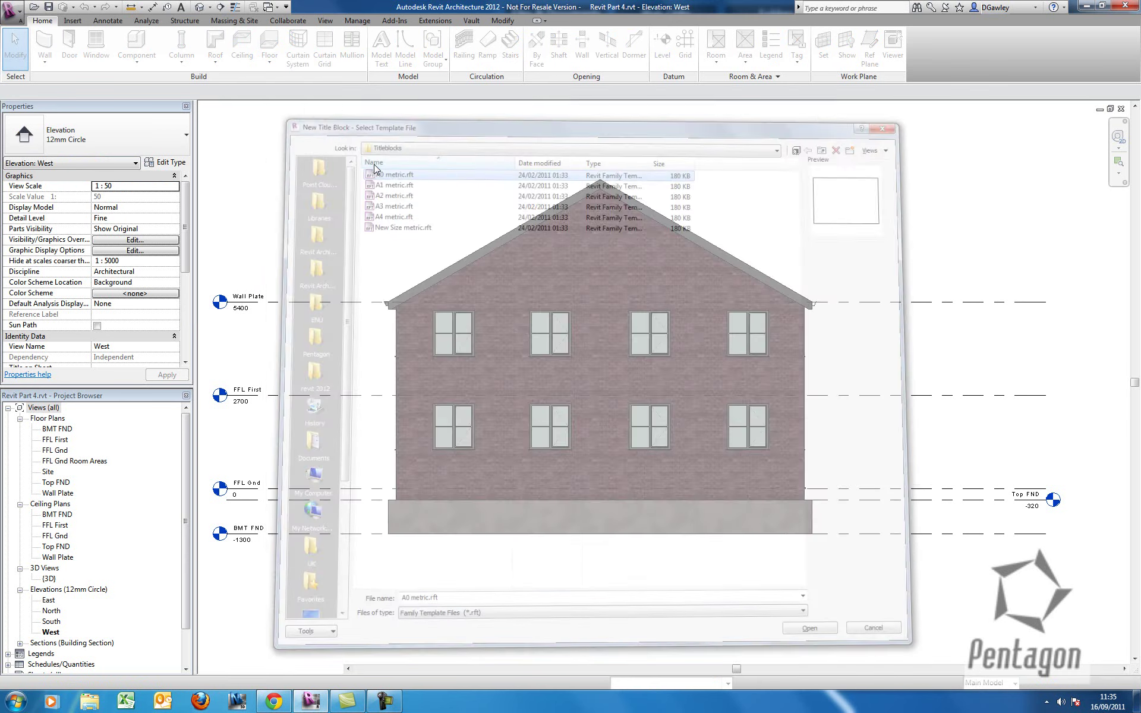
Draw a closed 250 × 65 rectangular box with title block lines on the sheet.
{"action": "middle_click_drag", "start_coordinate": [509, 443], "coordinate": [498, 423]}
{"action": "scroll", "coordinate": [498, 423], "scroll_direction": "down", "scroll_amount": 1}
{"action": "scroll", "coordinate": [498, 423], "scroll_direction": "up", "scroll_amount": 1}
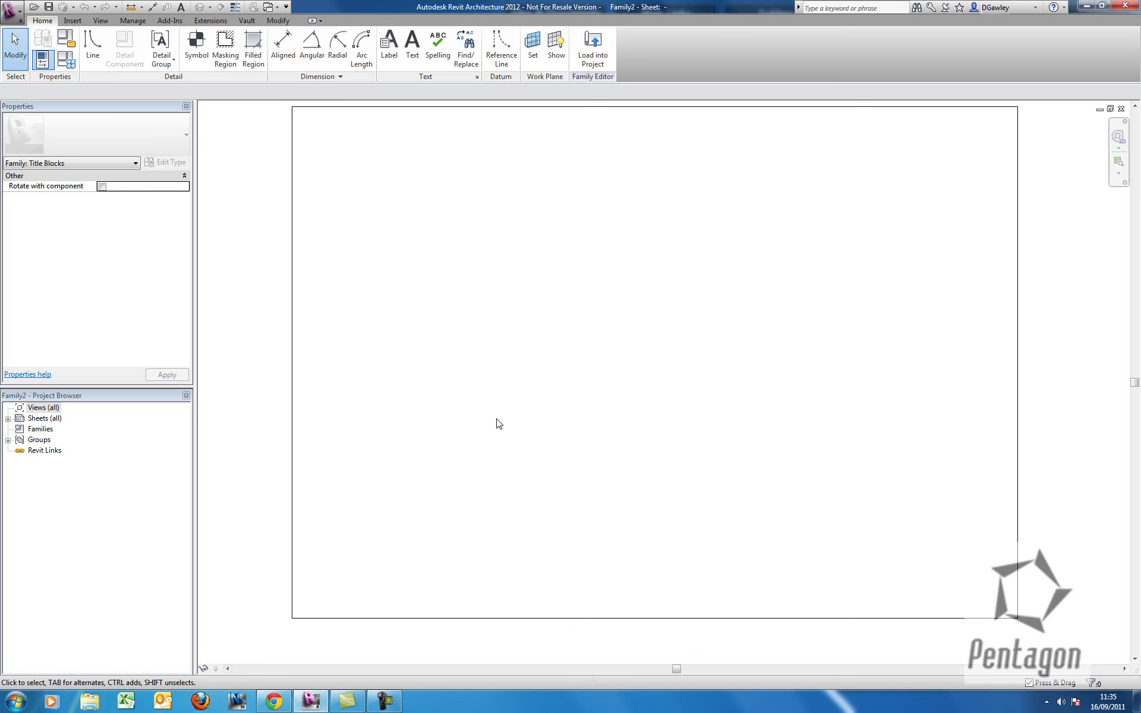
{"action": "middle_click_drag", "start_coordinate": [517, 382], "coordinate": [507, 390]}
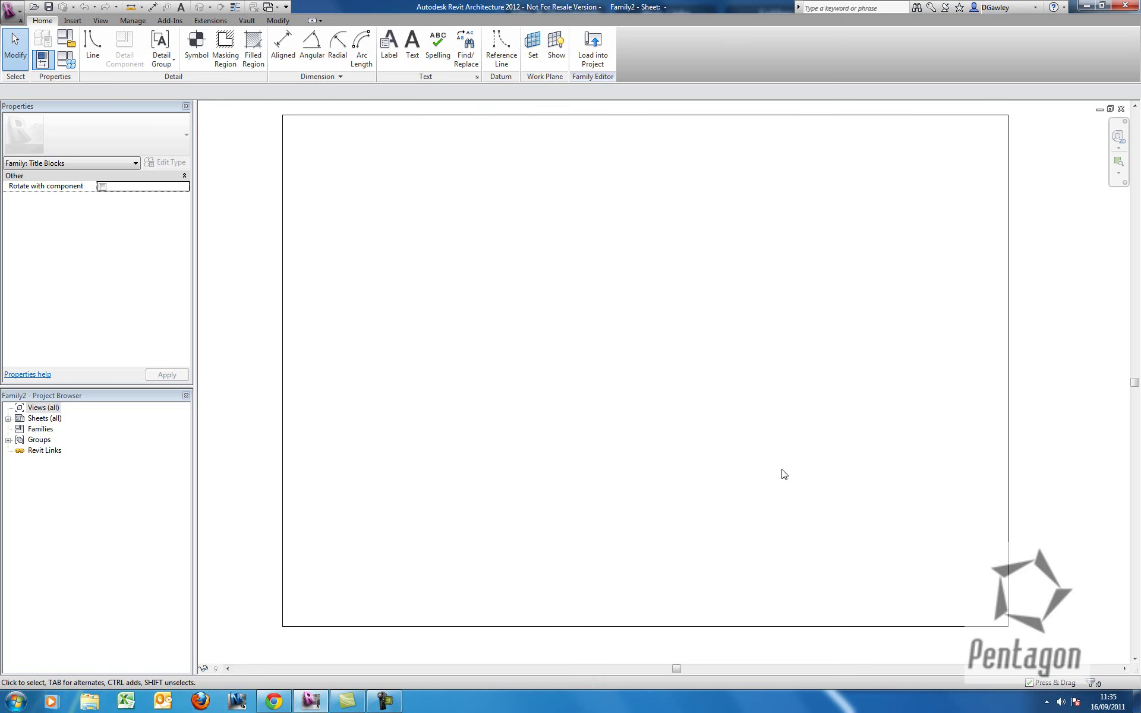
{"action": "middle_click_drag", "start_coordinate": [763, 482], "coordinate": [783, 455]}
{"action": "left_click", "coordinate": [92, 49]}
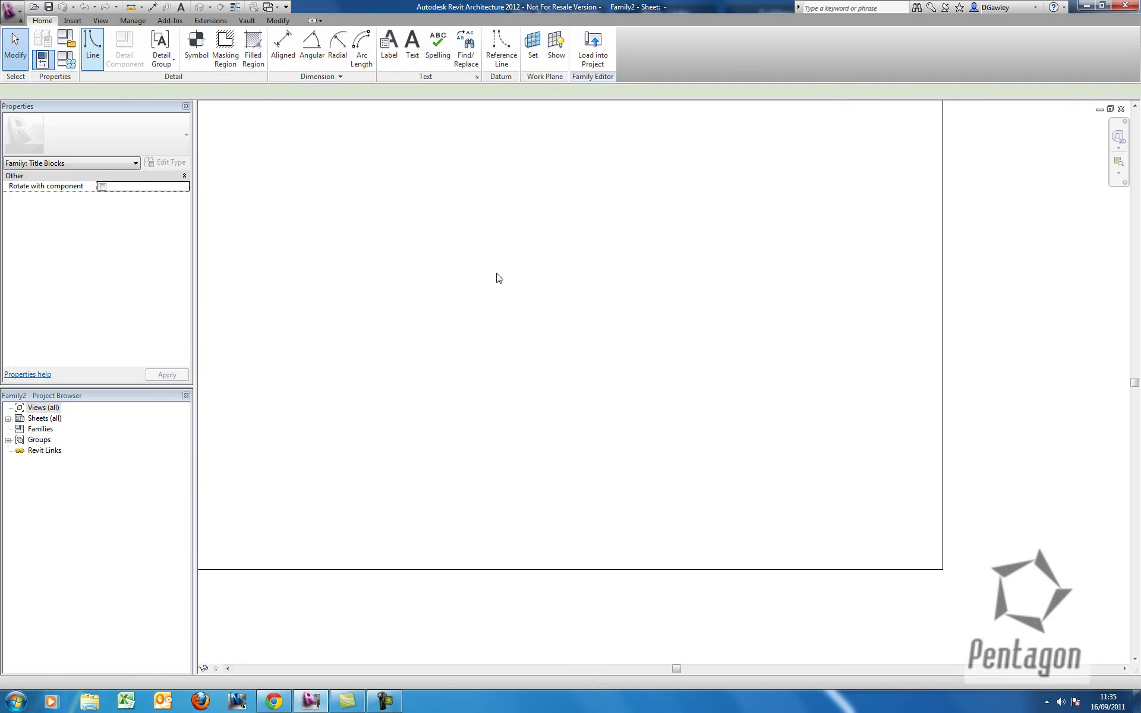
{"action": "left_click", "coordinate": [703, 440]}
{"action": "left_click", "coordinate": [904, 440]}
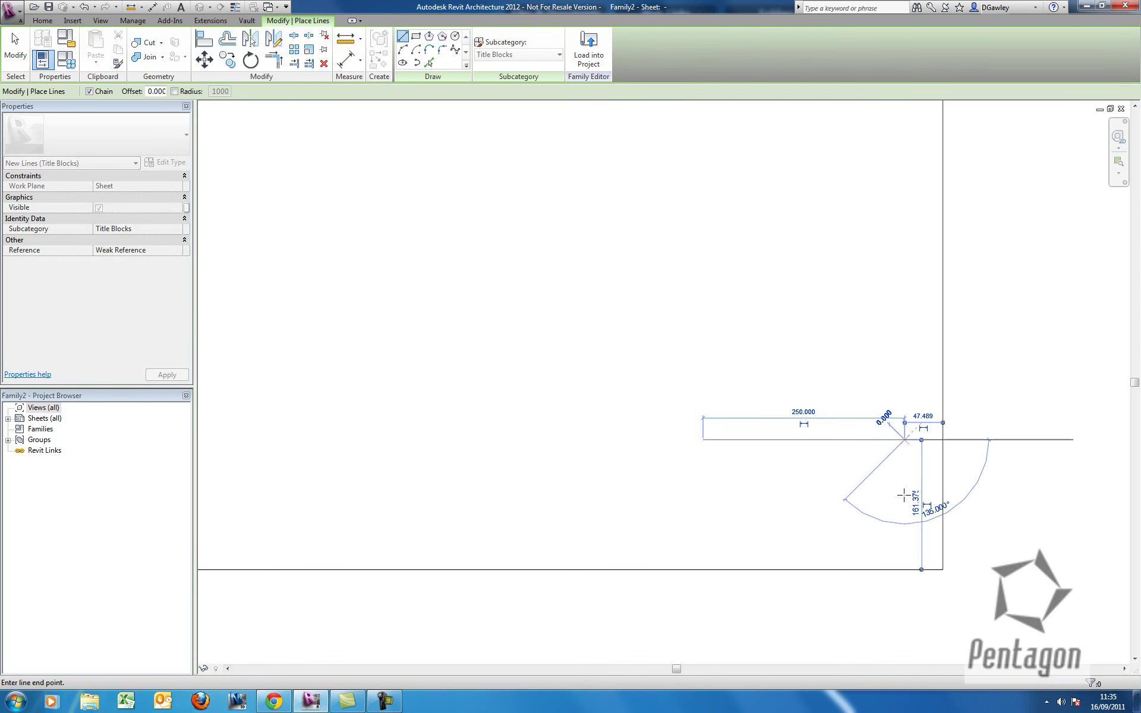
{"action": "left_click", "coordinate": [904, 492]}
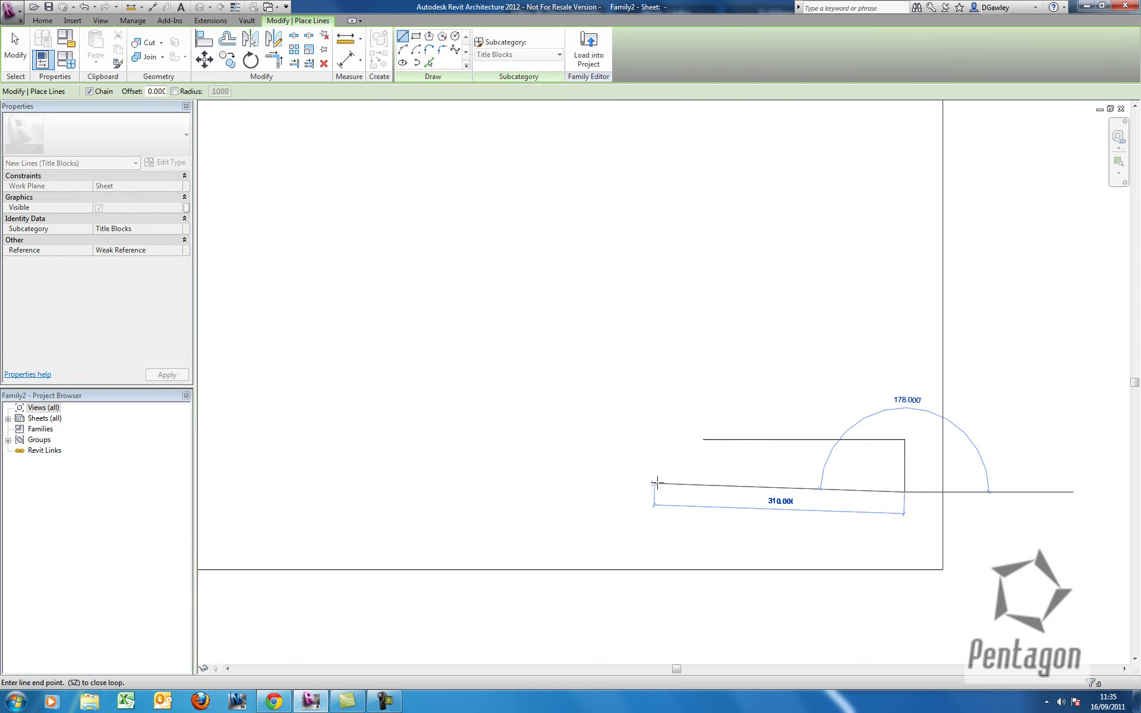
{"action": "left_click", "coordinate": [703, 492]}
{"action": "left_click", "coordinate": [703, 440]}
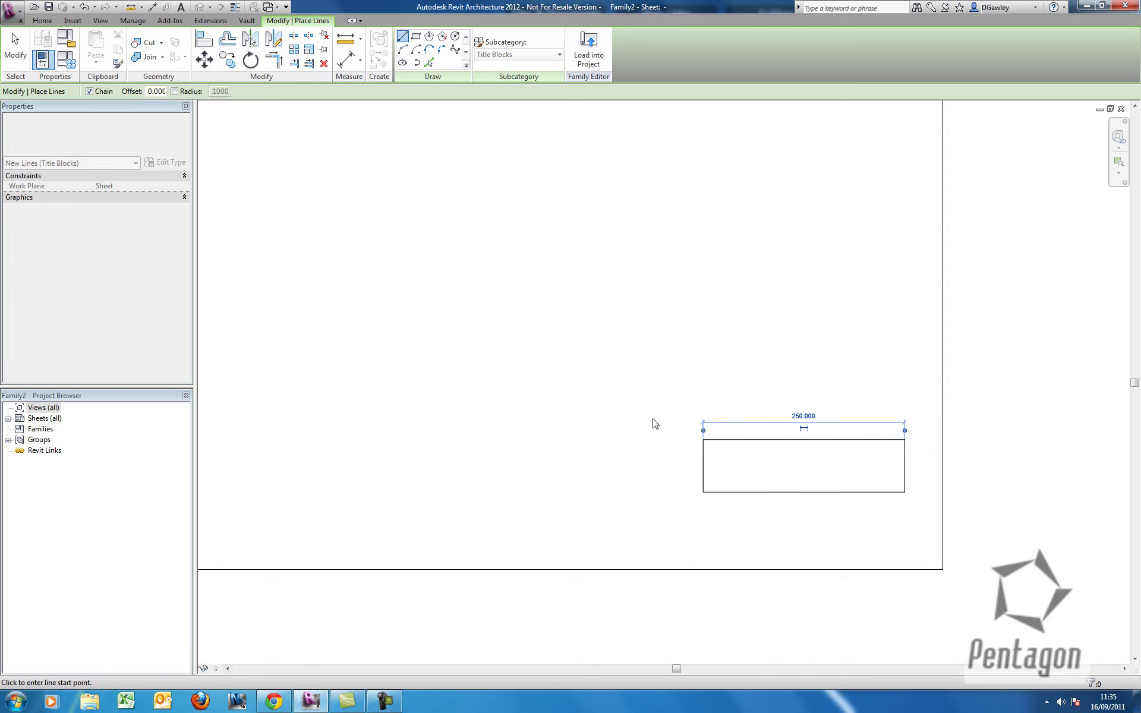
{"action": "right_click", "coordinate": [654, 423]}
{"action": "left_click", "coordinate": [661, 426]}
{"action": "right_click", "coordinate": [659, 426]}
{"action": "left_click", "coordinate": [665, 431]}
Widen the box from 250 to 280 by editing its temporary width dimension.
{"action": "scroll", "coordinate": [833, 495], "scroll_direction": "up", "scroll_amount": 3}
{"action": "middle_click_drag", "start_coordinate": [768, 440], "coordinate": [652, 420]}
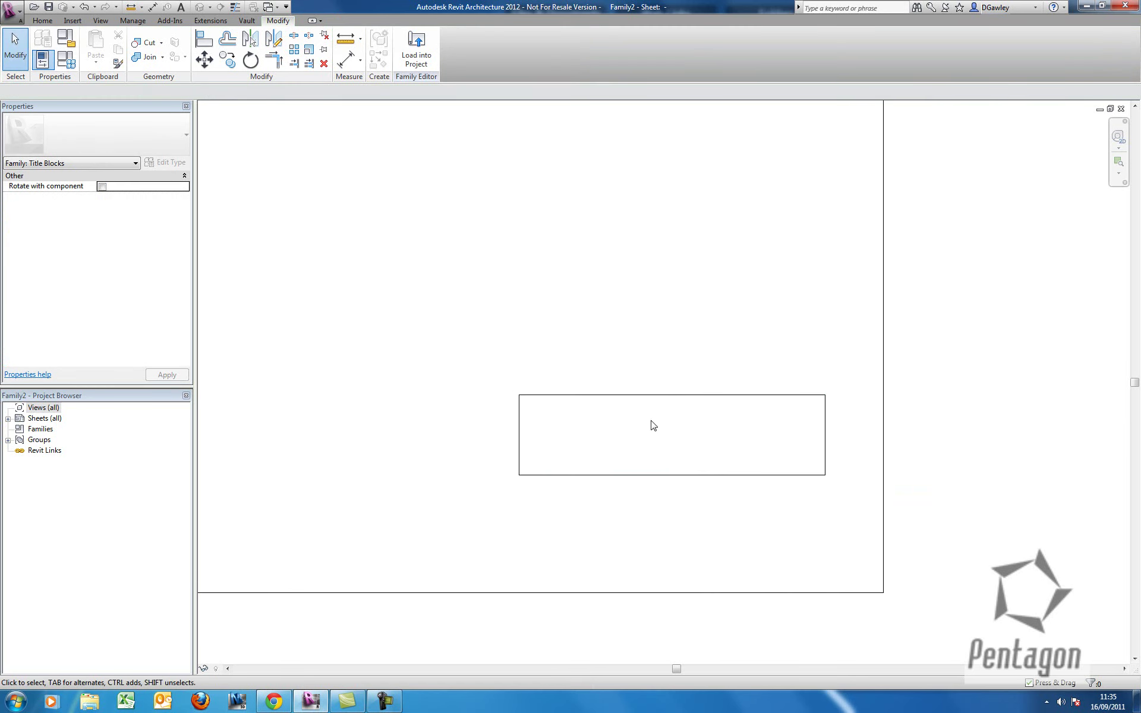
{"action": "left_click", "coordinate": [519, 437]}
{"action": "left_click", "coordinate": [672, 368]}
{"action": "type", "text": "280"}
{"action": "key", "text": "Return"}
{"action": "left_click", "coordinate": [533, 475]}
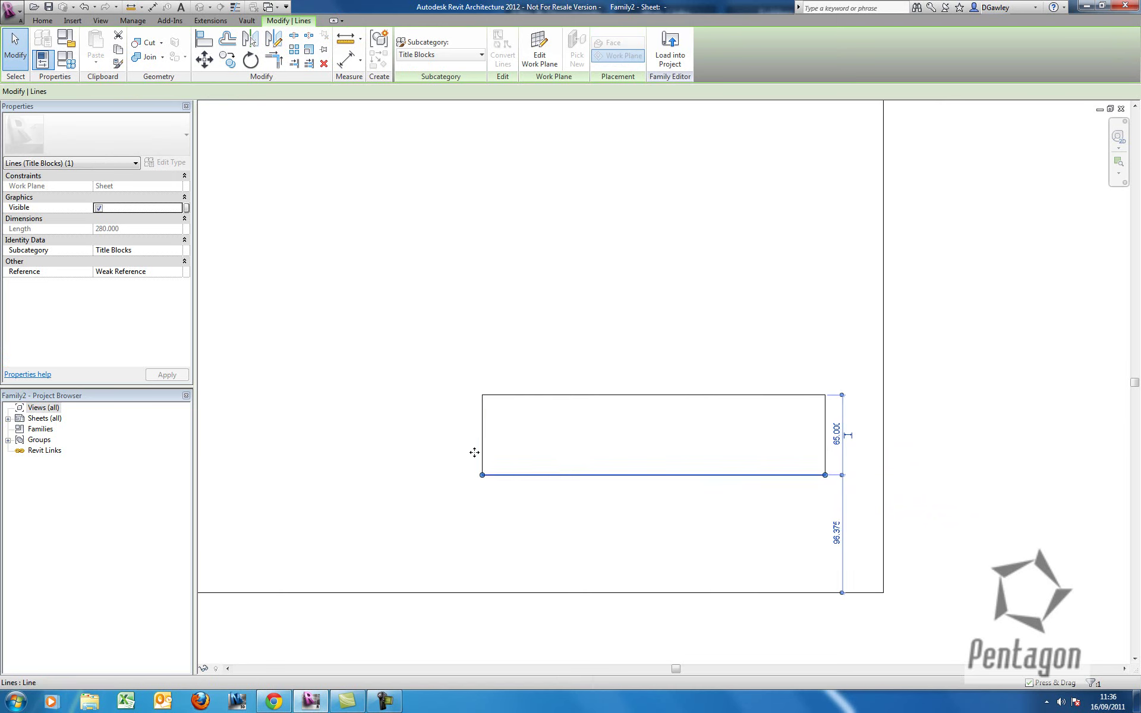
{"action": "middle_click_drag", "start_coordinate": [625, 492], "coordinate": [621, 399]}
{"action": "left_click", "coordinate": [712, 483]}
{"action": "scroll", "coordinate": [621, 399], "scroll_direction": "up", "scroll_amount": 1}
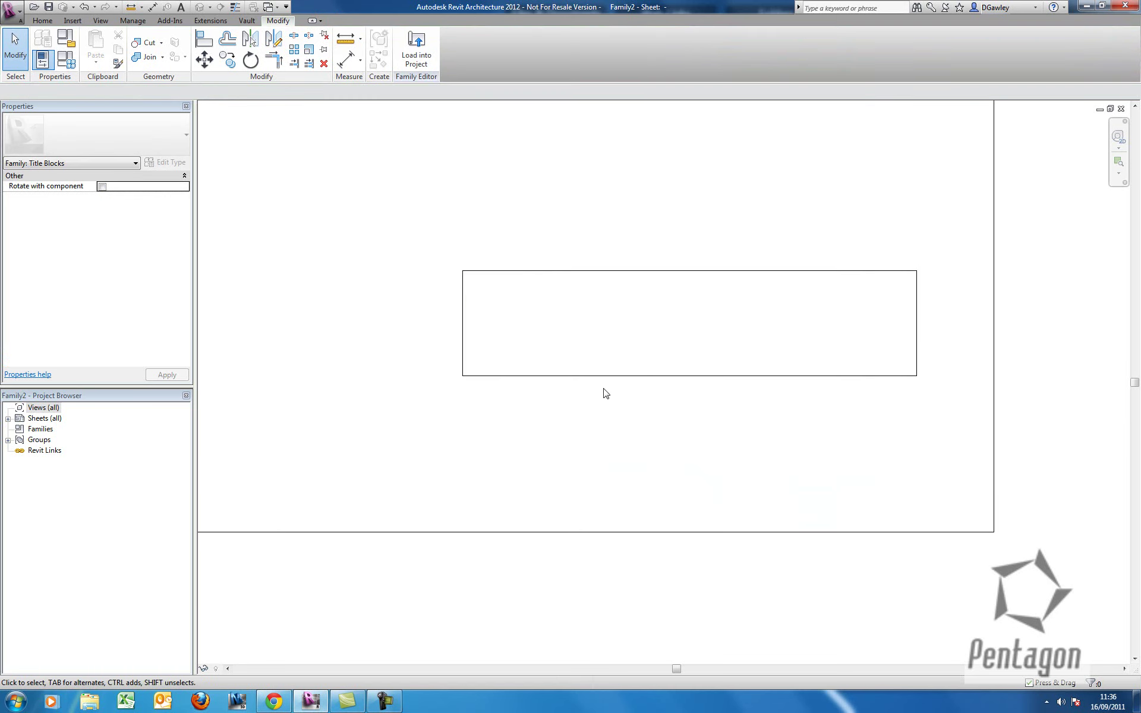
Add four horizontal lines below the box, each offset 15 from the previous one.
{"action": "left_click", "coordinate": [43, 20]}
{"action": "key", "text": "l"}
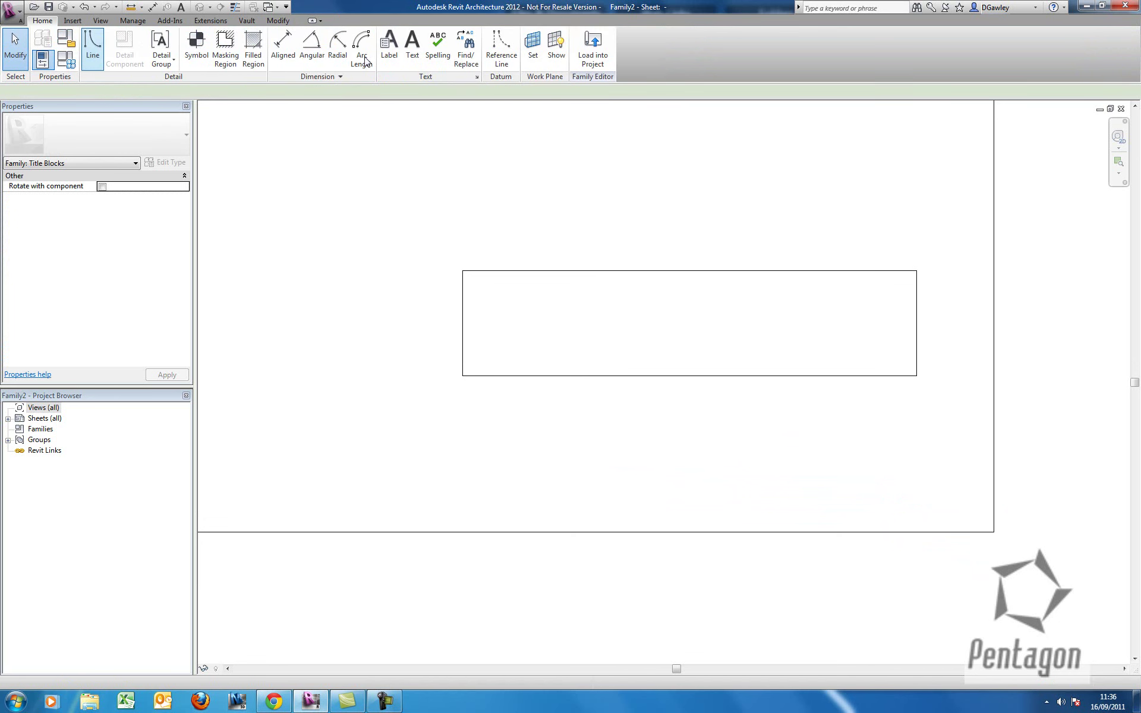
{"action": "left_click", "coordinate": [429, 62]}
{"action": "double_click", "coordinate": [123, 92]}
{"action": "type", "text": "15"}
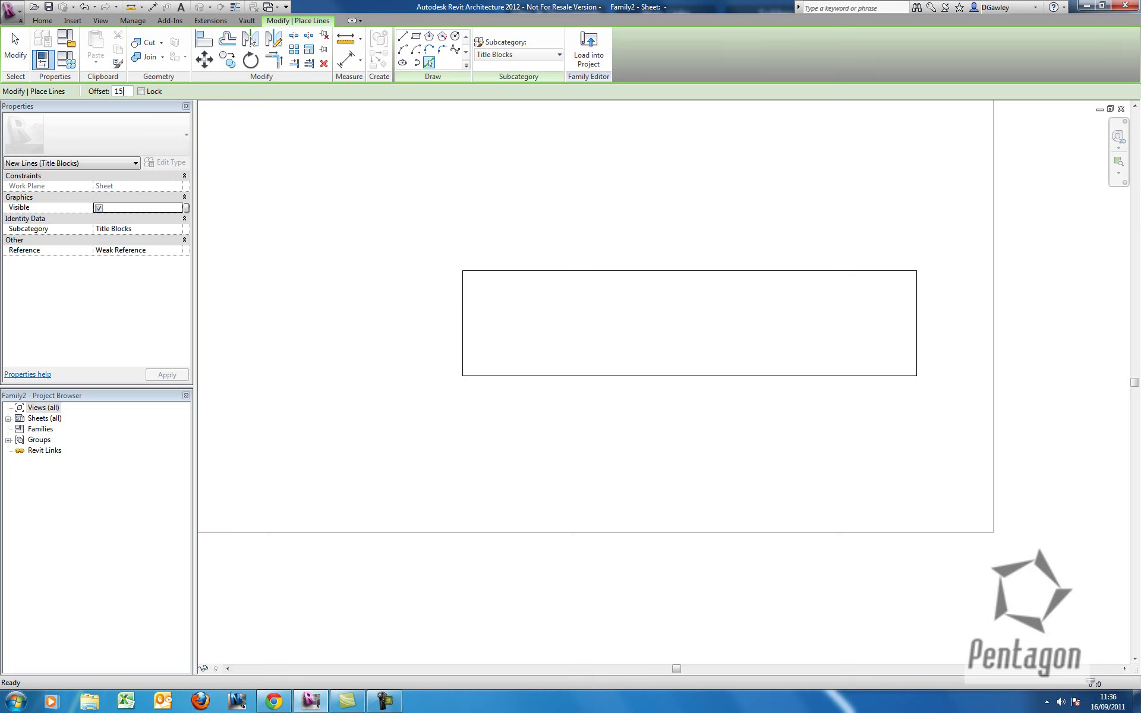
{"action": "left_click", "coordinate": [563, 381]}
{"action": "left_click", "coordinate": [562, 408]}
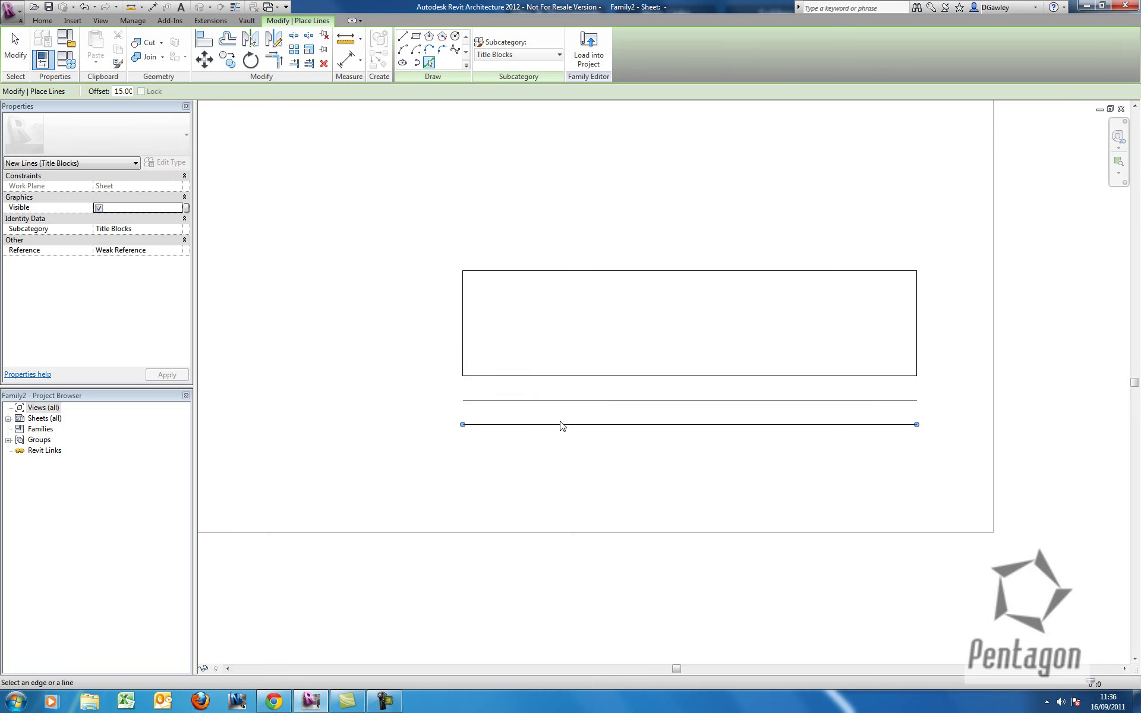
{"action": "left_click", "coordinate": [561, 435]}
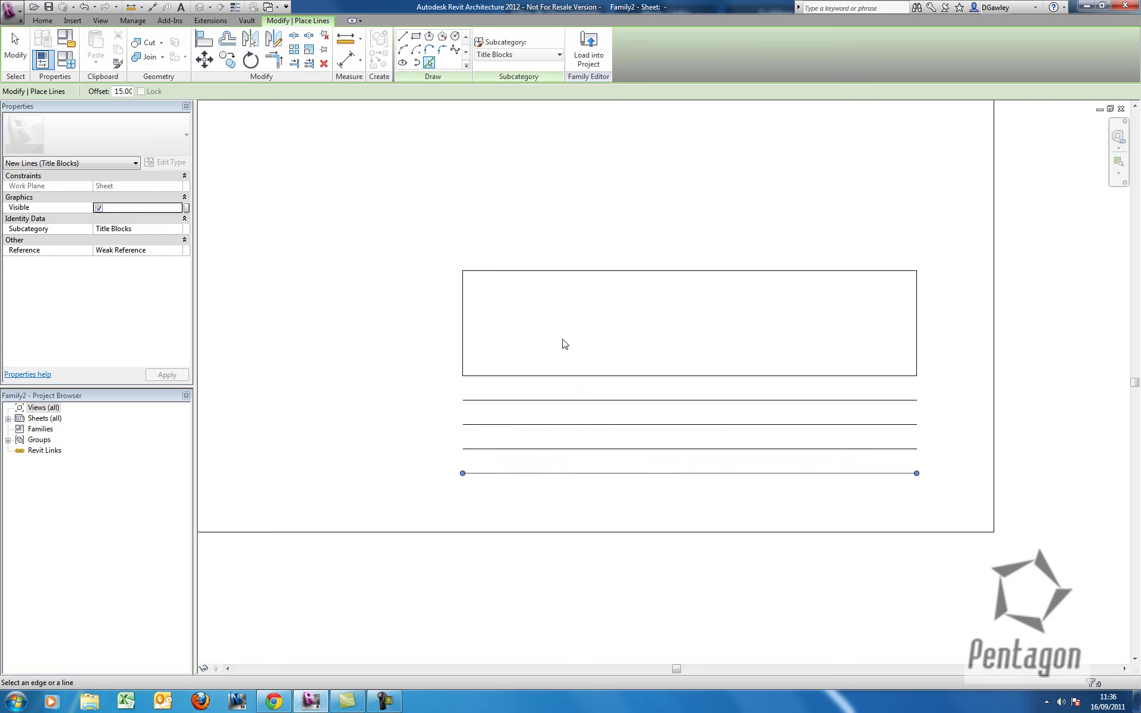
{"action": "left_click", "coordinate": [563, 454]}
{"action": "right_click", "coordinate": [491, 319]}
{"action": "left_click", "coordinate": [535, 327]}
Extend the box's left and right sides down to the lowest line.
{"action": "left_click", "coordinate": [464, 375]}
{"action": "left_click_drag", "start_coordinate": [465, 377], "coordinate": [463, 473]}
{"action": "key", "text": "Escape"}
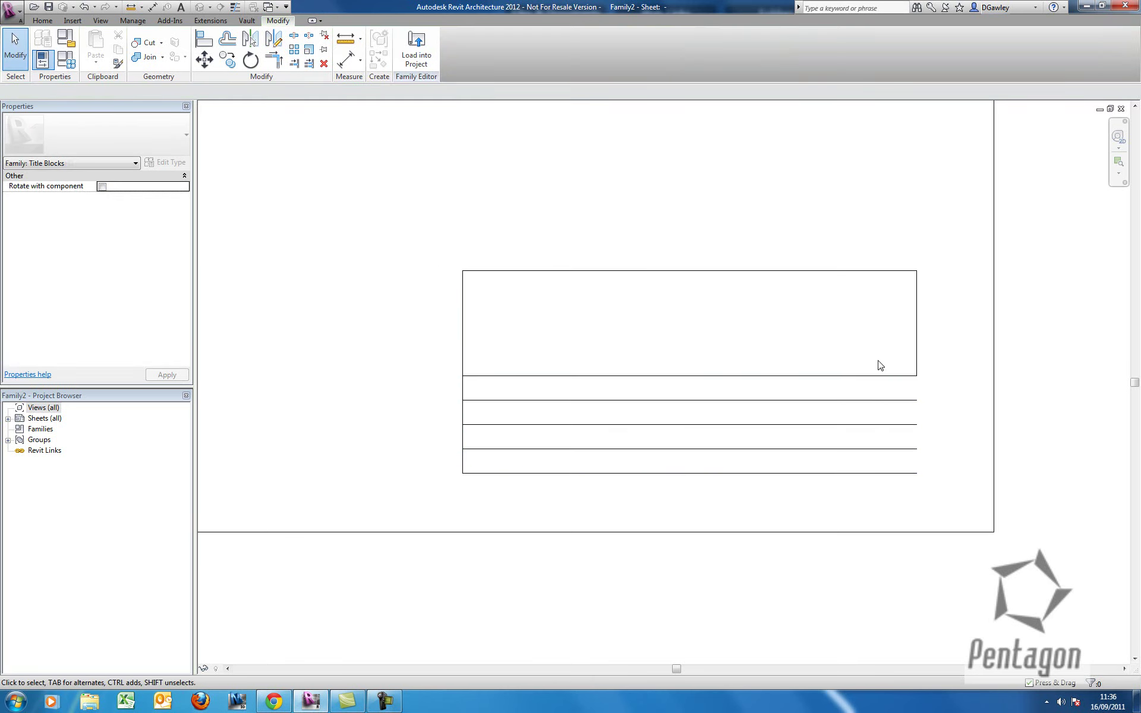
{"action": "left_click", "coordinate": [917, 367]}
{"action": "left_click_drag", "start_coordinate": [917, 377], "coordinate": [917, 473]}
{"action": "key", "text": "Escape"}
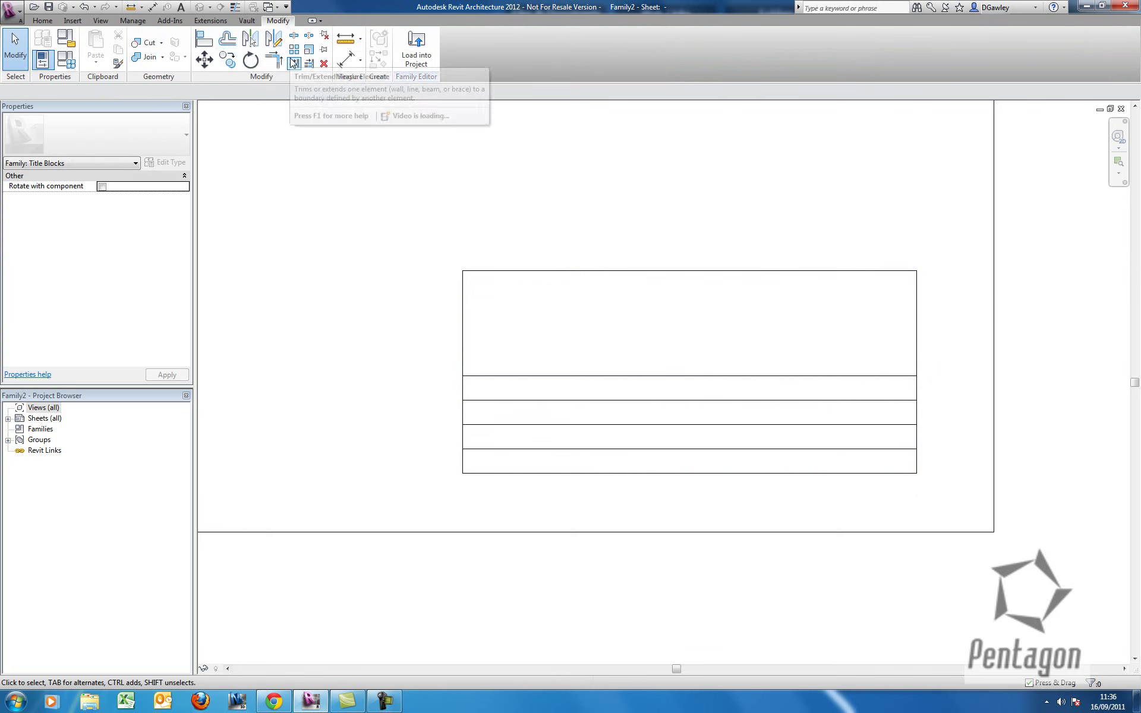
Draw a vertical divider from the box's bottom-edge midpoint down to the lowest row line.
{"action": "left_click", "coordinate": [42, 20]}
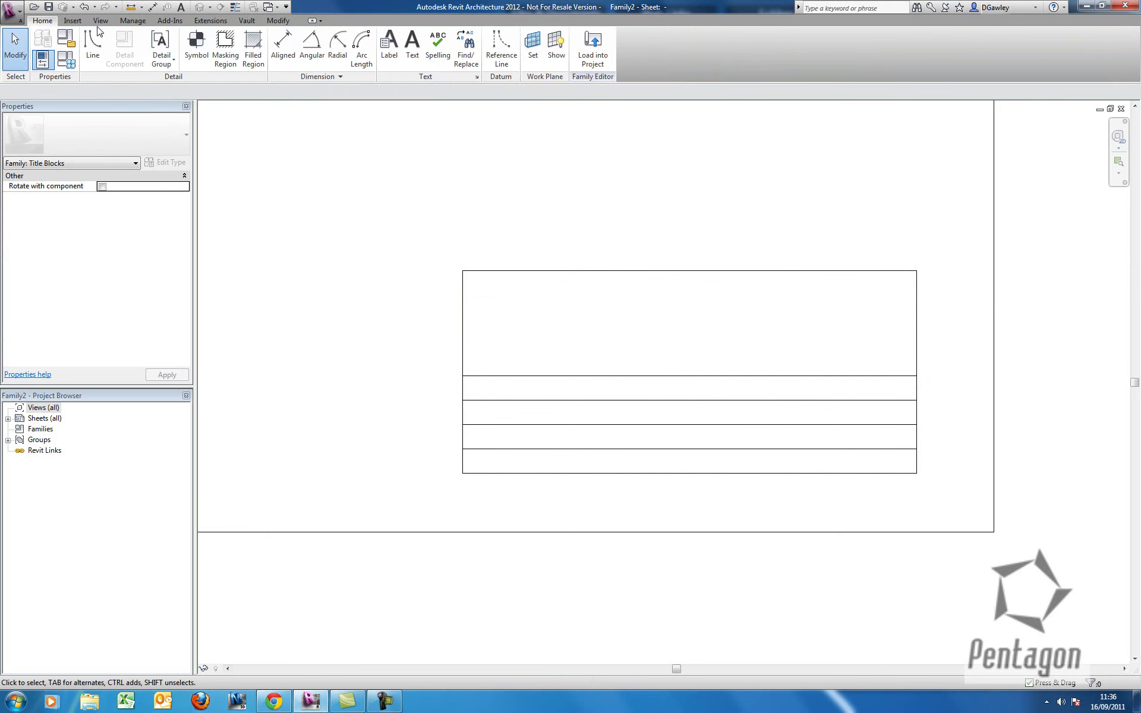
{"action": "left_click", "coordinate": [92, 47]}
{"action": "left_click", "coordinate": [690, 377]}
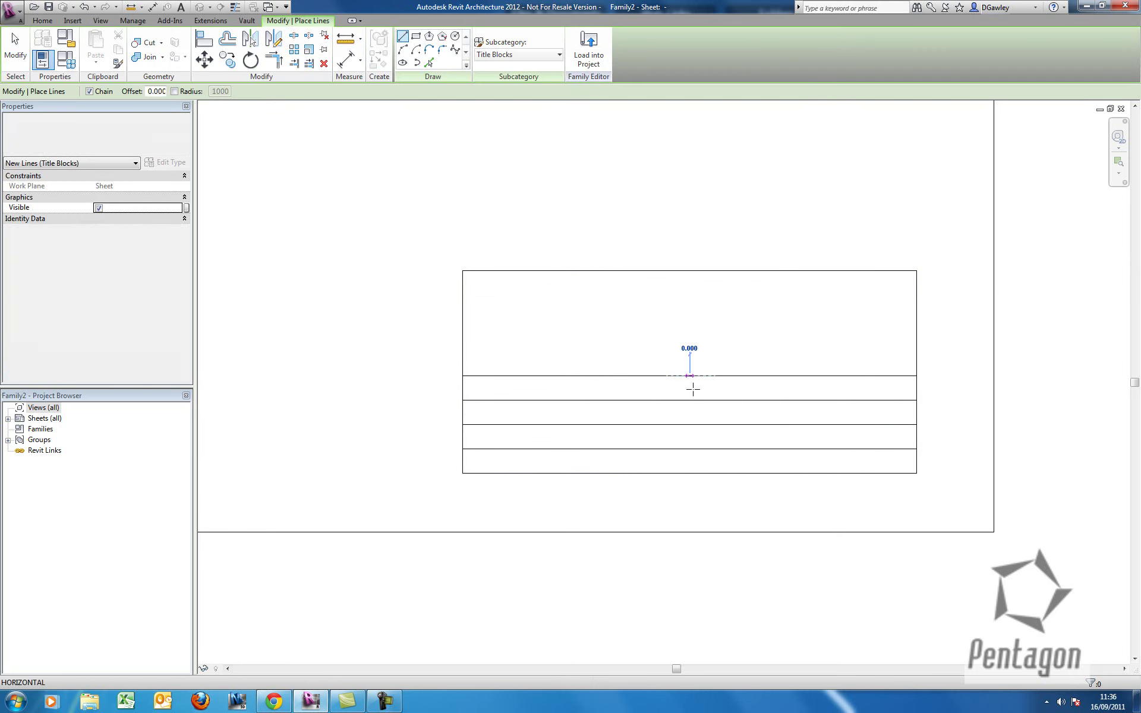
{"action": "left_click", "coordinate": [689, 473]}
{"action": "right_click", "coordinate": [659, 341]}
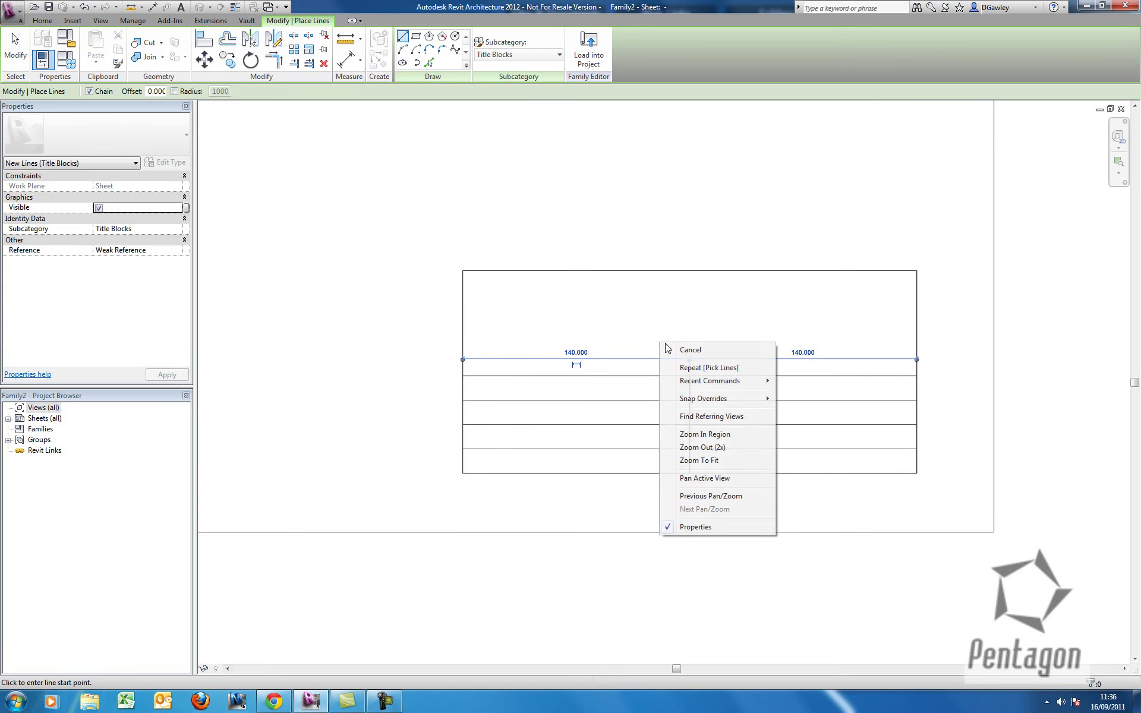
{"action": "left_click", "coordinate": [681, 345]}
{"action": "right_click", "coordinate": [678, 332]}
{"action": "left_click", "coordinate": [689, 338]}
{"action": "scroll", "coordinate": [683, 339], "scroll_direction": "down", "scroll_amount": 4}
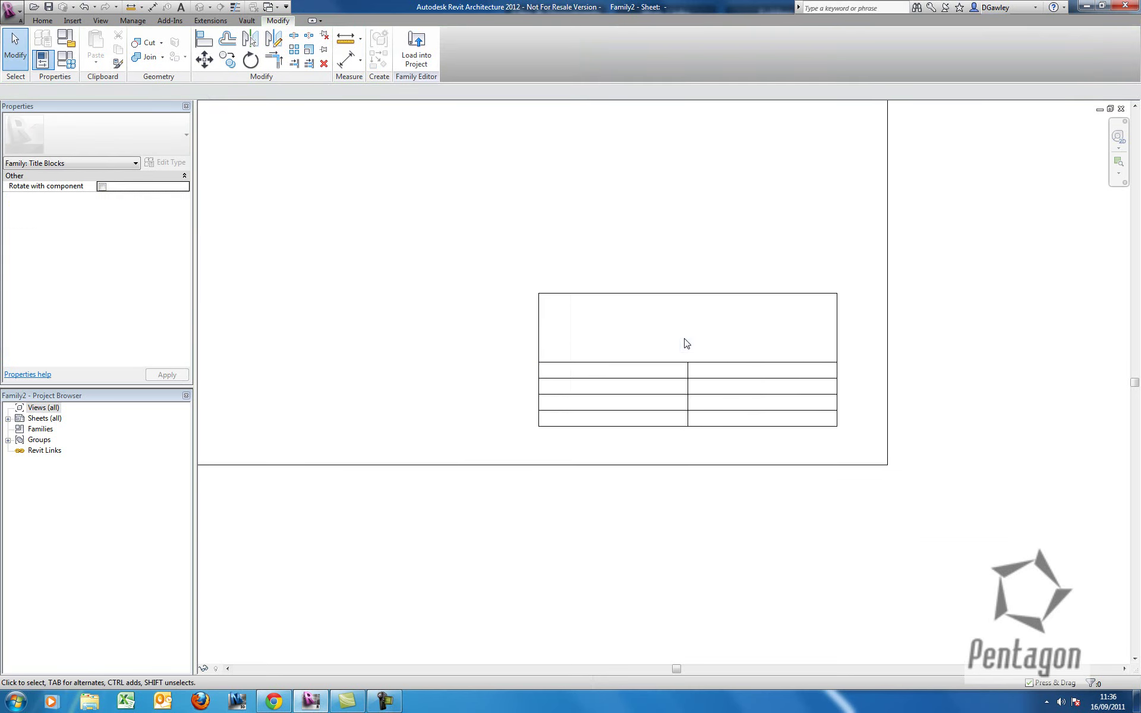
{"action": "scroll", "coordinate": [762, 428], "scroll_direction": "down", "scroll_amount": 3}
{"action": "scroll", "coordinate": [767, 453], "scroll_direction": "up", "scroll_amount": 2}
{"action": "scroll", "coordinate": [792, 462], "scroll_direction": "up", "scroll_amount": 5}
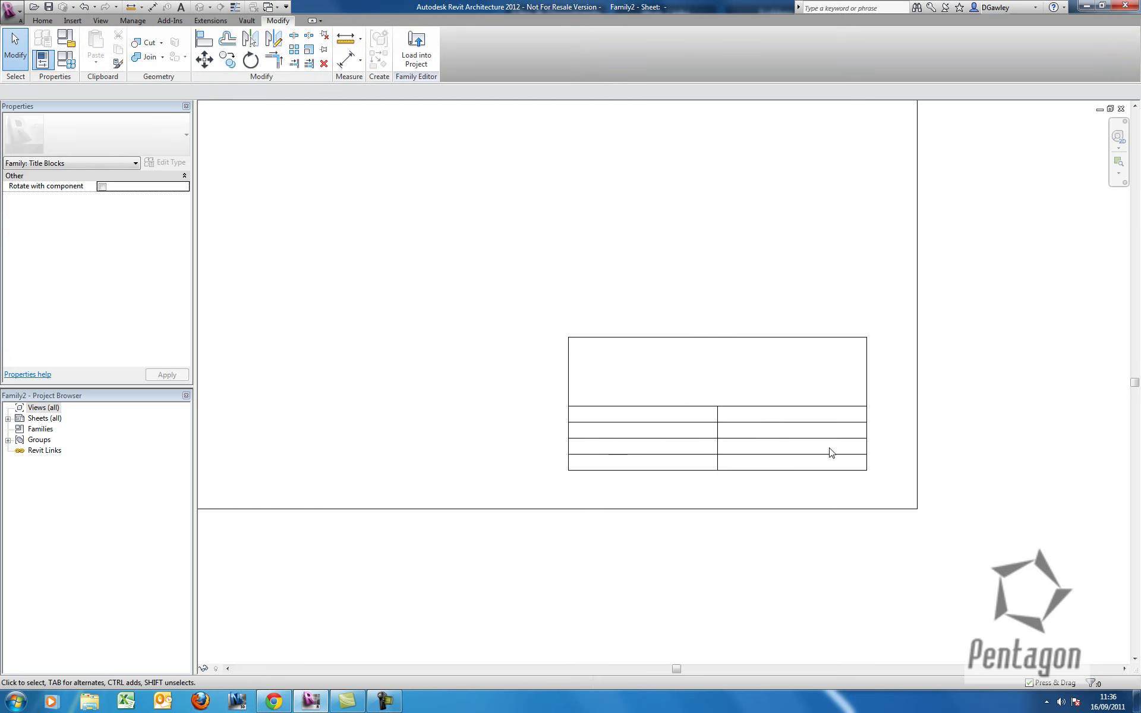
{"action": "scroll", "coordinate": [782, 459], "scroll_direction": "up", "scroll_amount": 1}
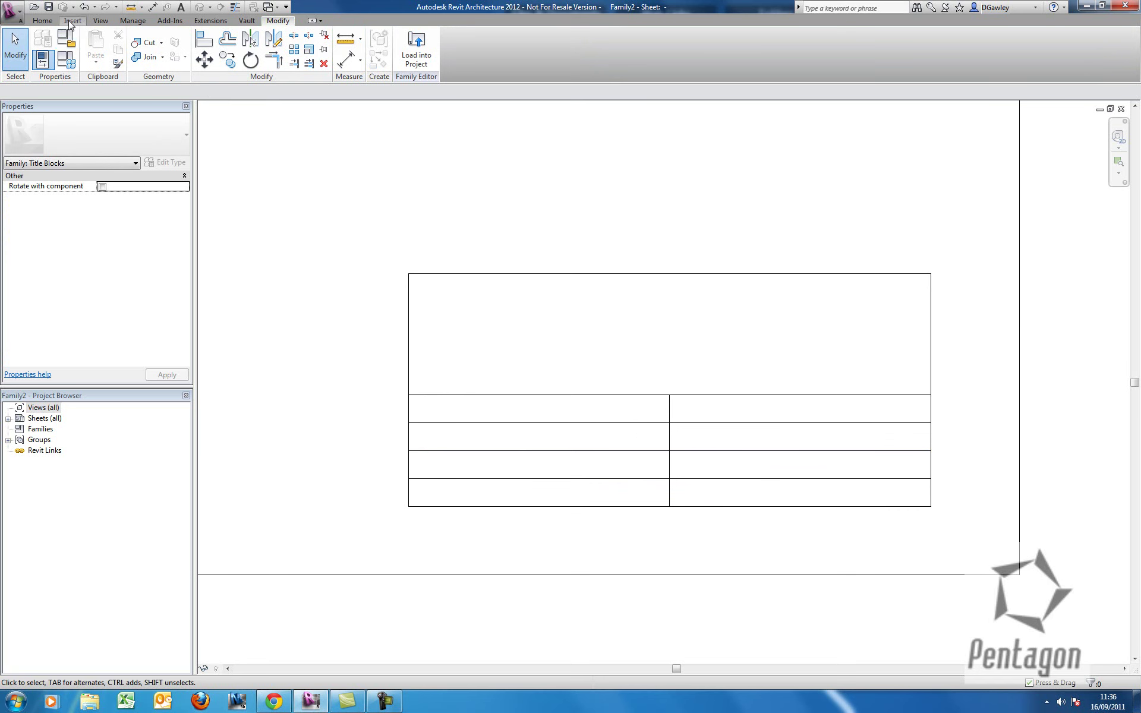
Import the Pentagon logo new.jpg image and place it on the sheet.
{"action": "left_click", "coordinate": [73, 20]}
{"action": "left_click", "coordinate": [237, 46]}
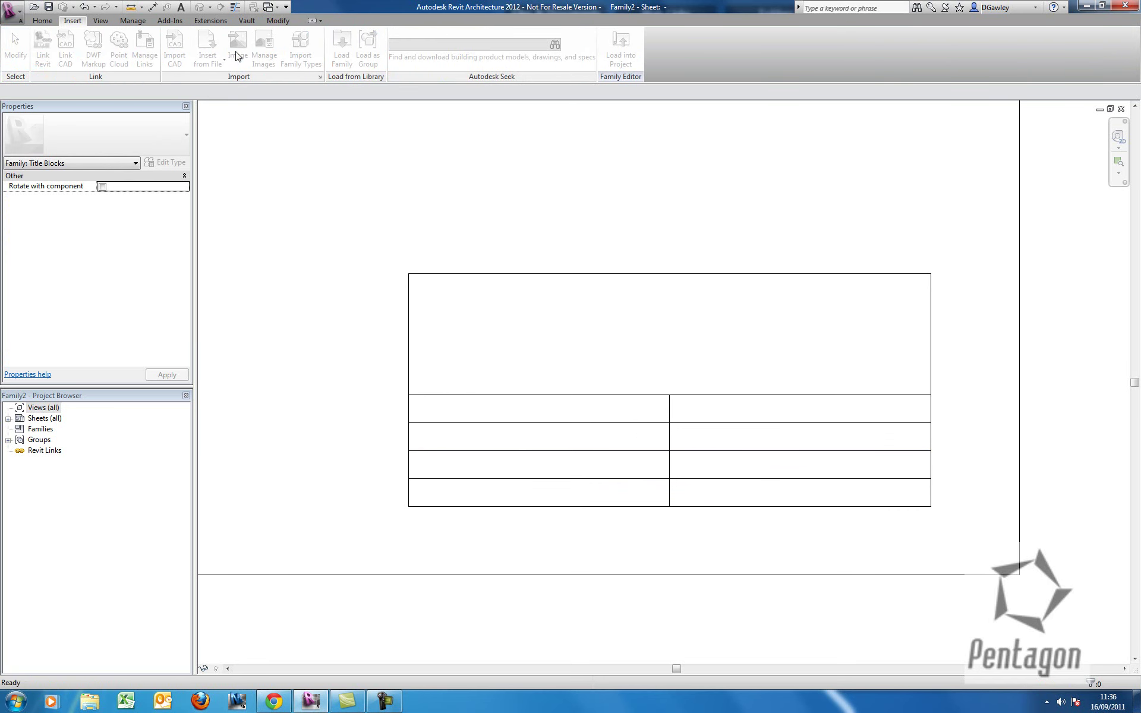
{"action": "double_click", "coordinate": [389, 299]}
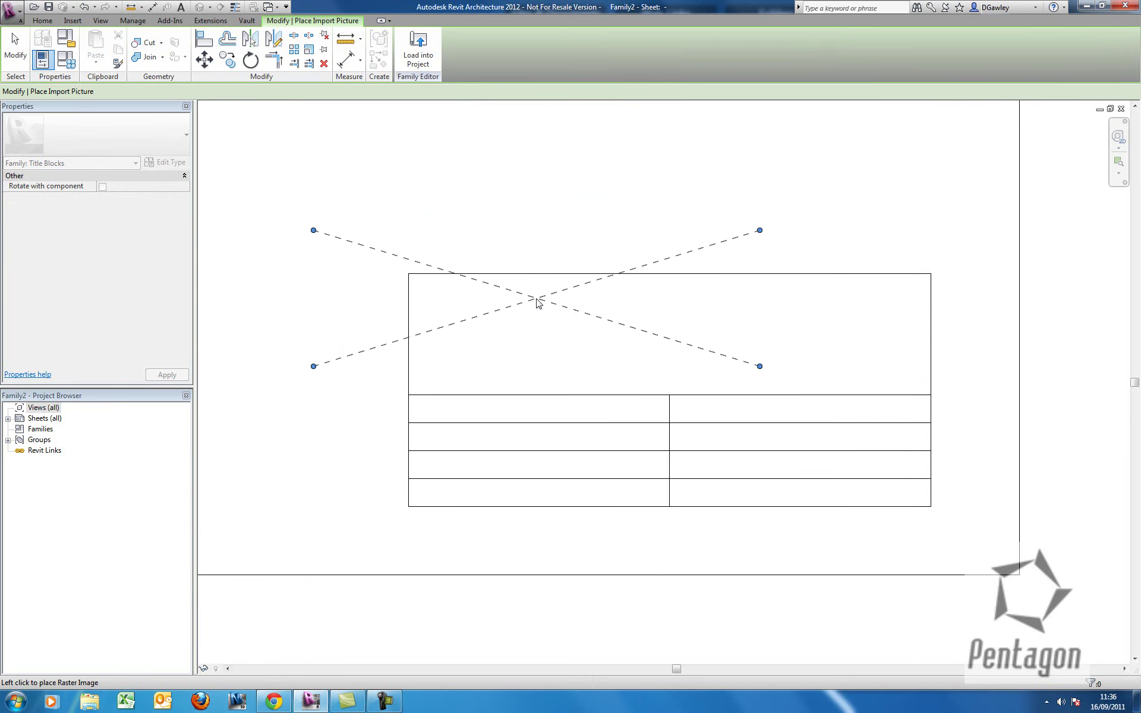
{"action": "left_click", "coordinate": [536, 299]}
{"action": "key", "text": "Escape"}
Scale the logo down and move it into the upper-left of the top panel.
{"action": "left_click", "coordinate": [738, 373]}
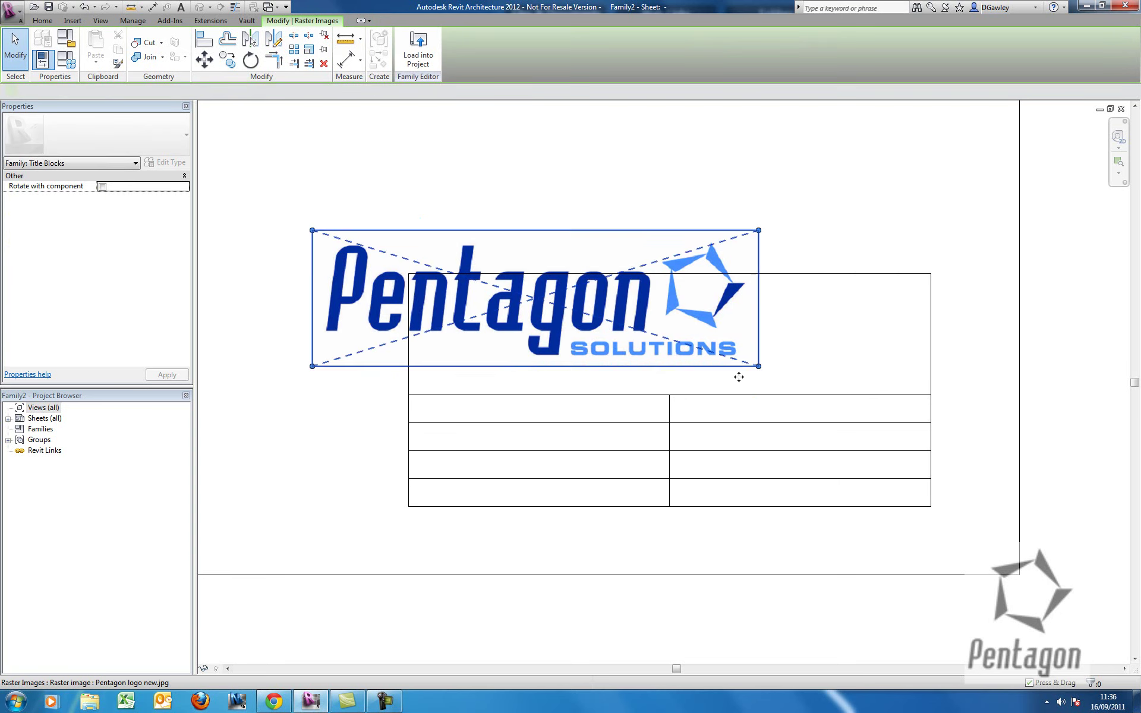
{"action": "left_click_drag", "start_coordinate": [758, 366], "coordinate": [567, 356]}
{"action": "left_click_drag", "start_coordinate": [508, 287], "coordinate": [611, 344]}
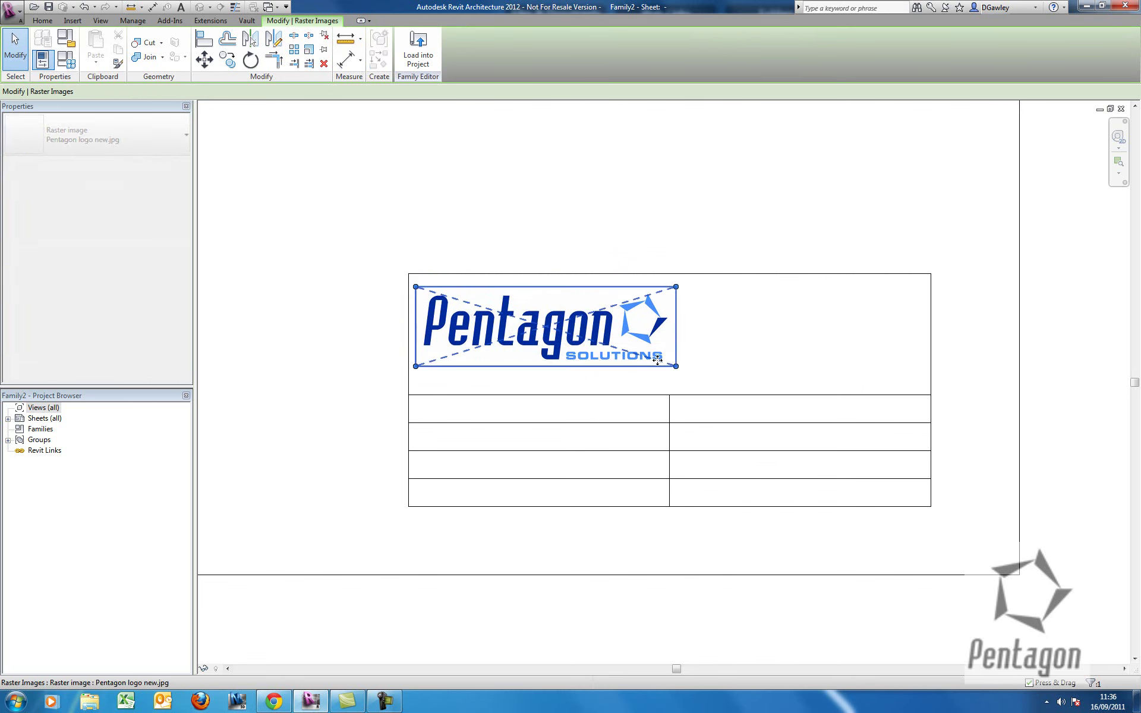
{"action": "left_click", "coordinate": [641, 244]}
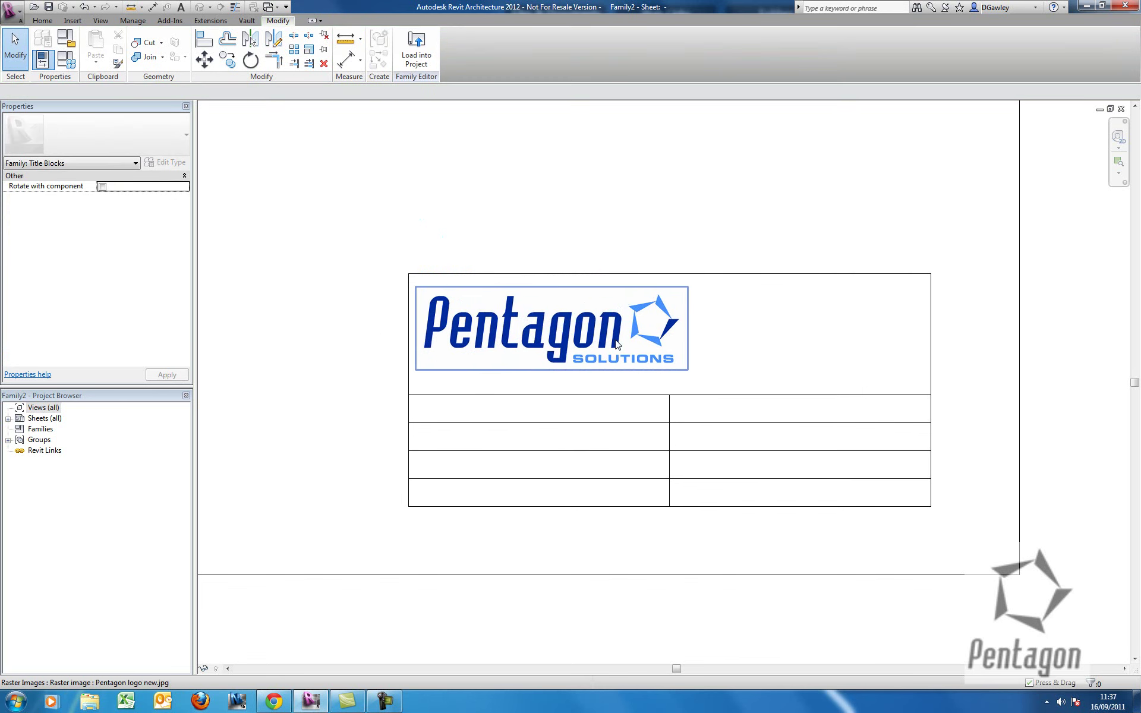
{"action": "scroll", "coordinate": [632, 337], "scroll_direction": "up", "scroll_amount": 2}
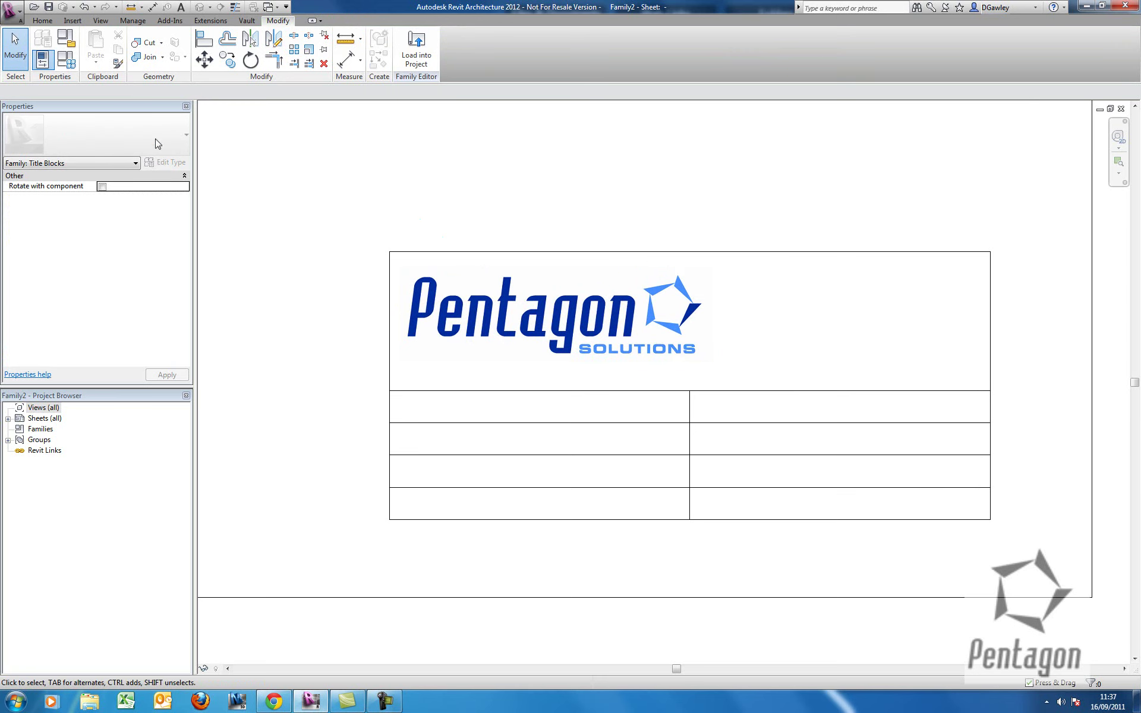
{"action": "left_click", "coordinate": [47, 22]}
{"action": "scroll", "coordinate": [646, 298], "scroll_direction": "up", "scroll_amount": 2}
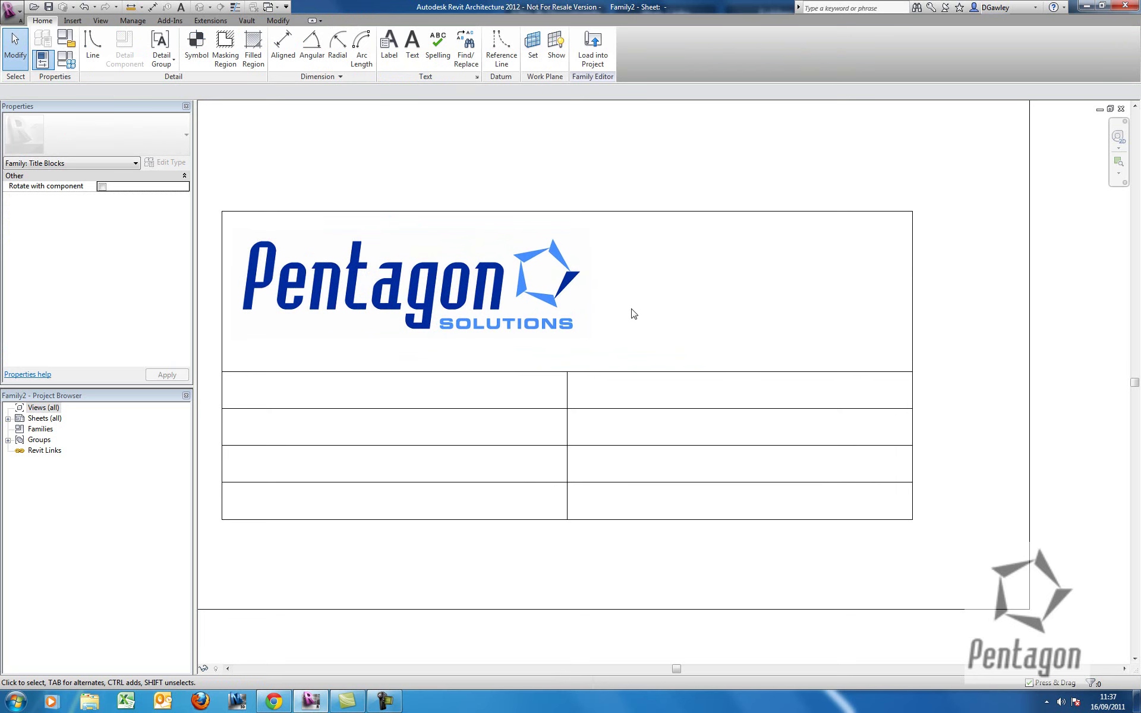
Duplicate the 8mm text type as '3.5mm' and set its Text Size to 3.5.
{"action": "left_click", "coordinate": [412, 46]}
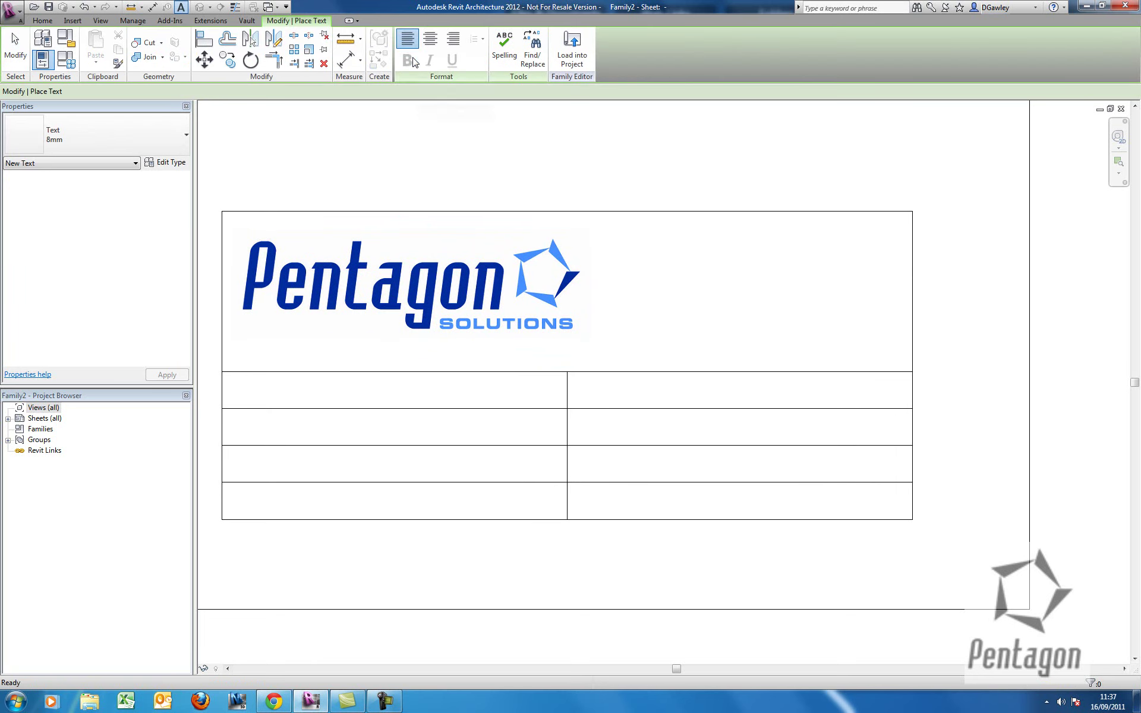
{"action": "left_click", "coordinate": [115, 134]}
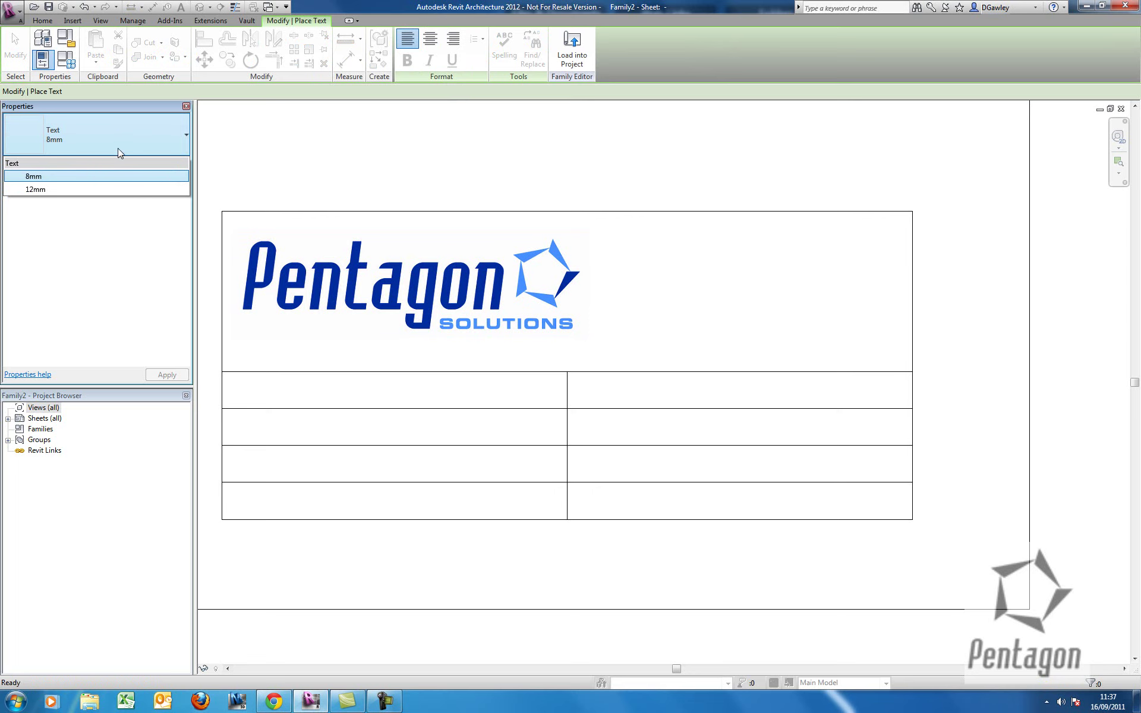
{"action": "left_click", "coordinate": [117, 148]}
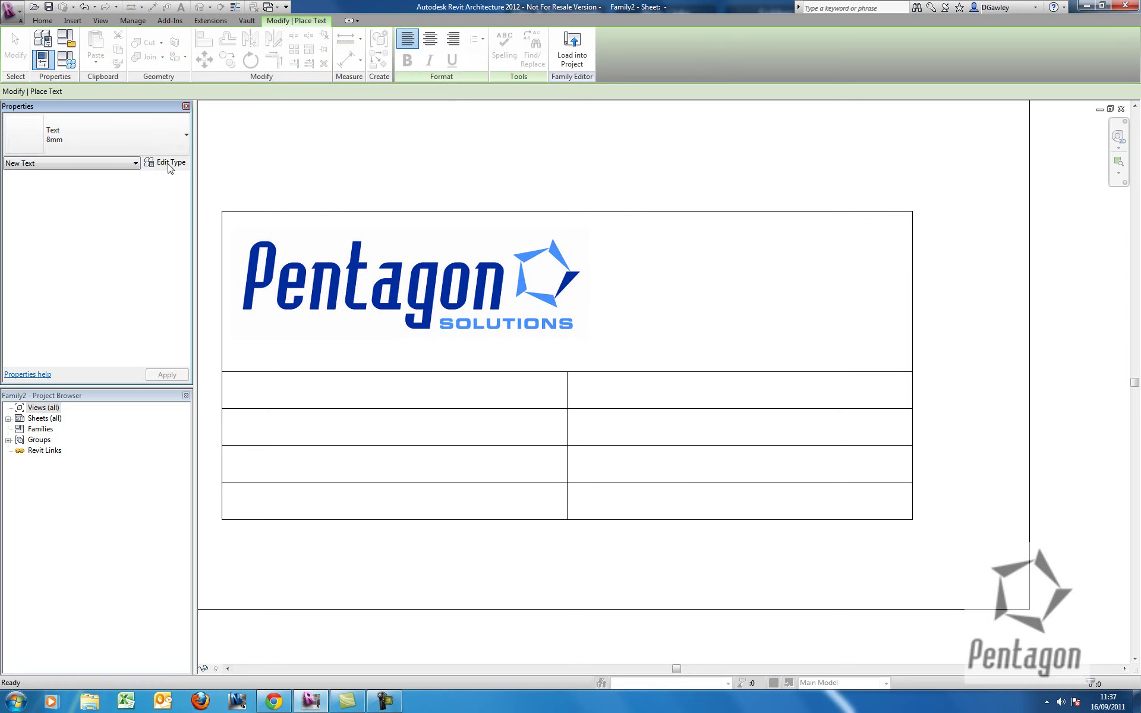
{"action": "left_click", "coordinate": [170, 163]}
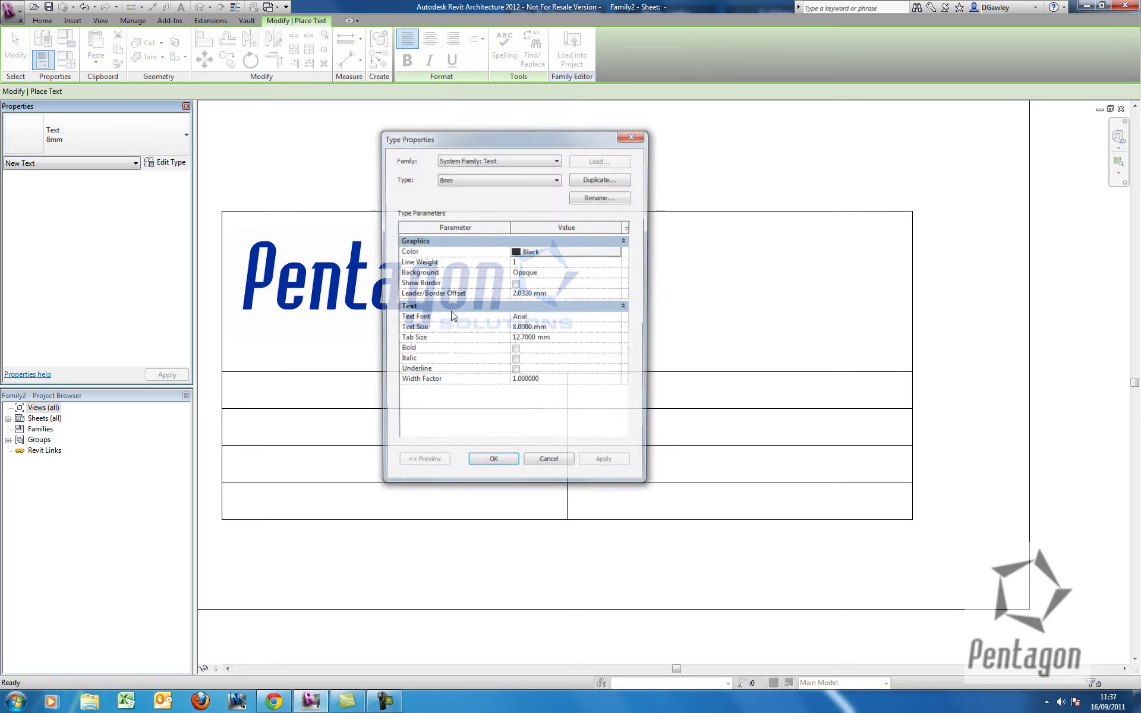
{"action": "left_click", "coordinate": [596, 179]}
{"action": "type", "text": "3.5mm"}
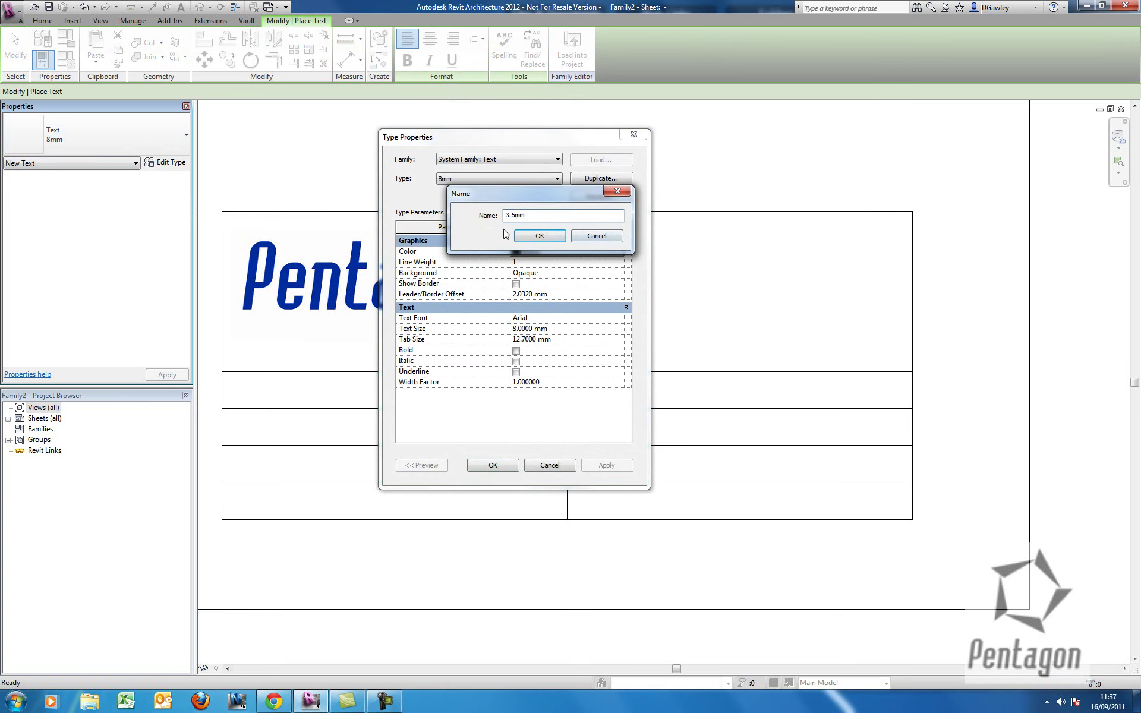
{"action": "left_click", "coordinate": [540, 236]}
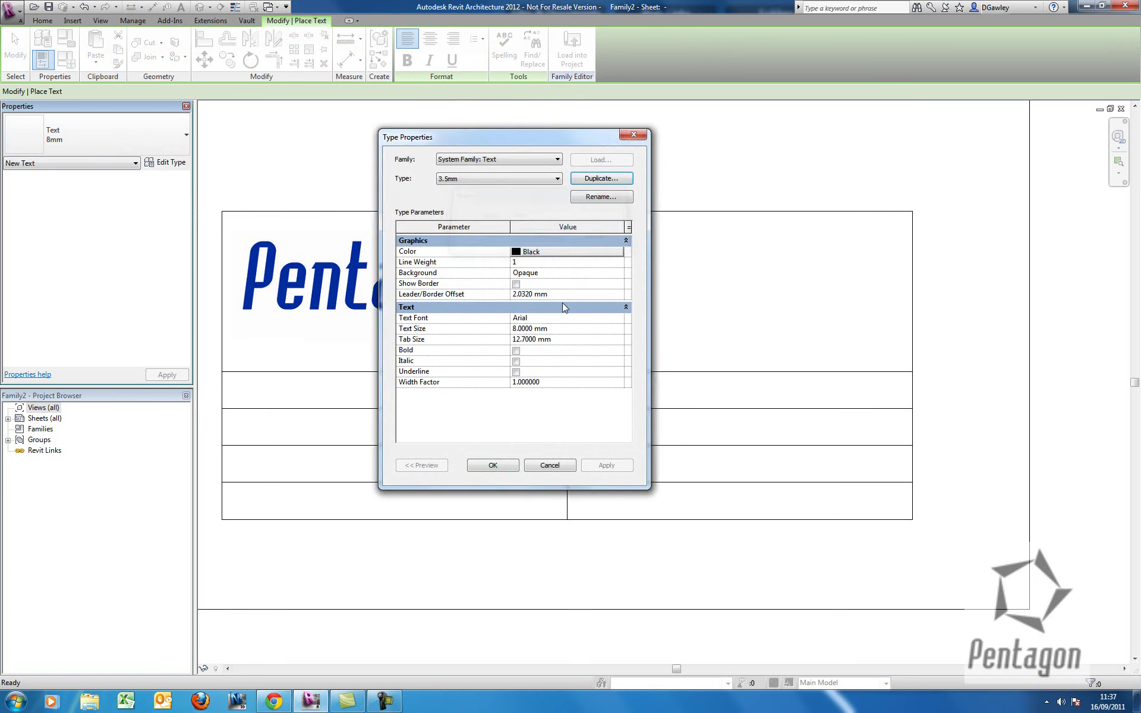
{"action": "left_click", "coordinate": [557, 328]}
{"action": "type", "text": "3.5"}
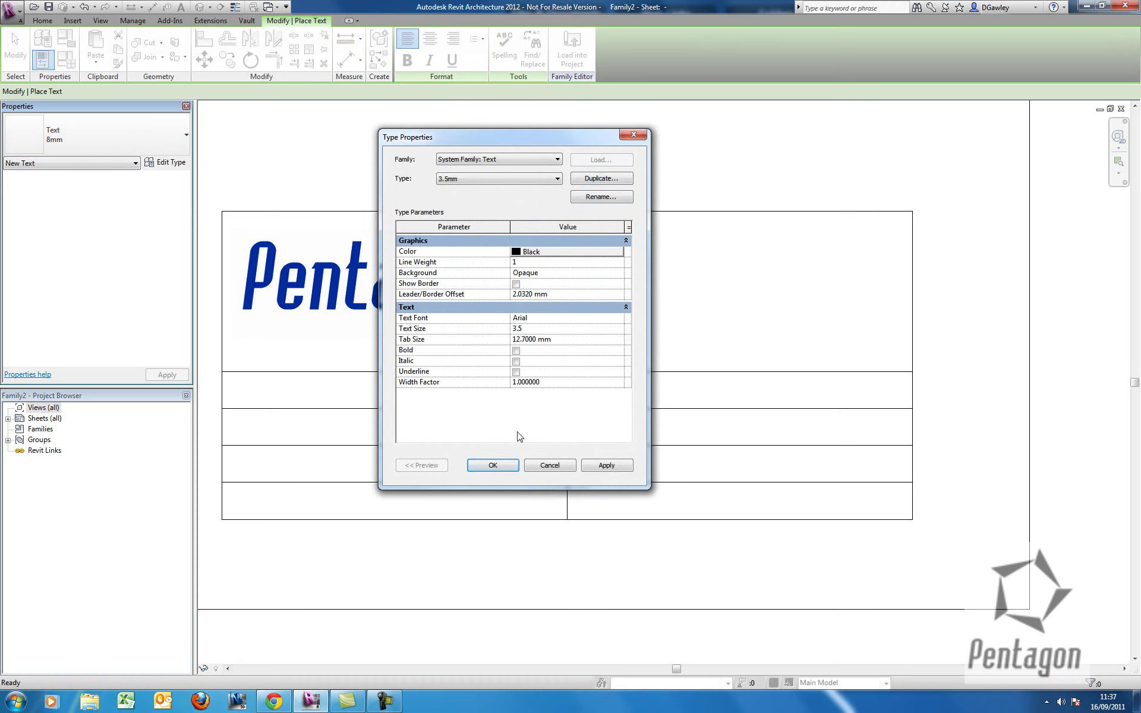
Draw a 3.5mm text box at the title block's top right and type the company name and postal address lines.
{"action": "left_click", "coordinate": [493, 465]}
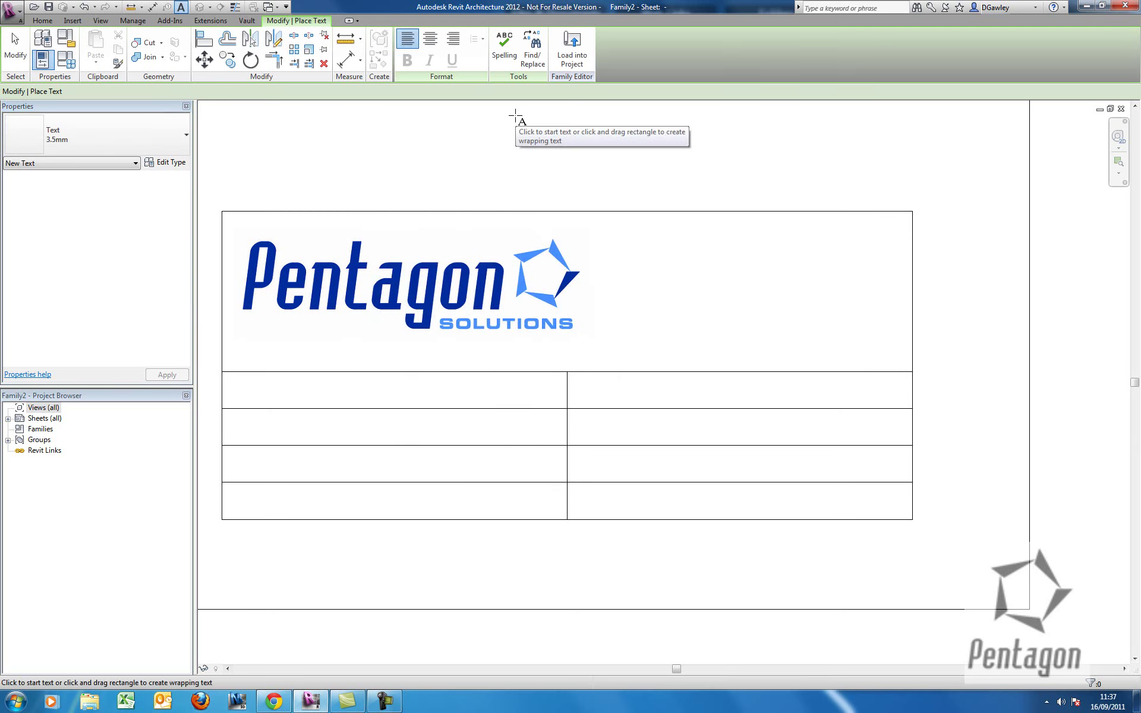
{"action": "left_click_drag", "start_coordinate": [613, 237], "coordinate": [892, 362]}
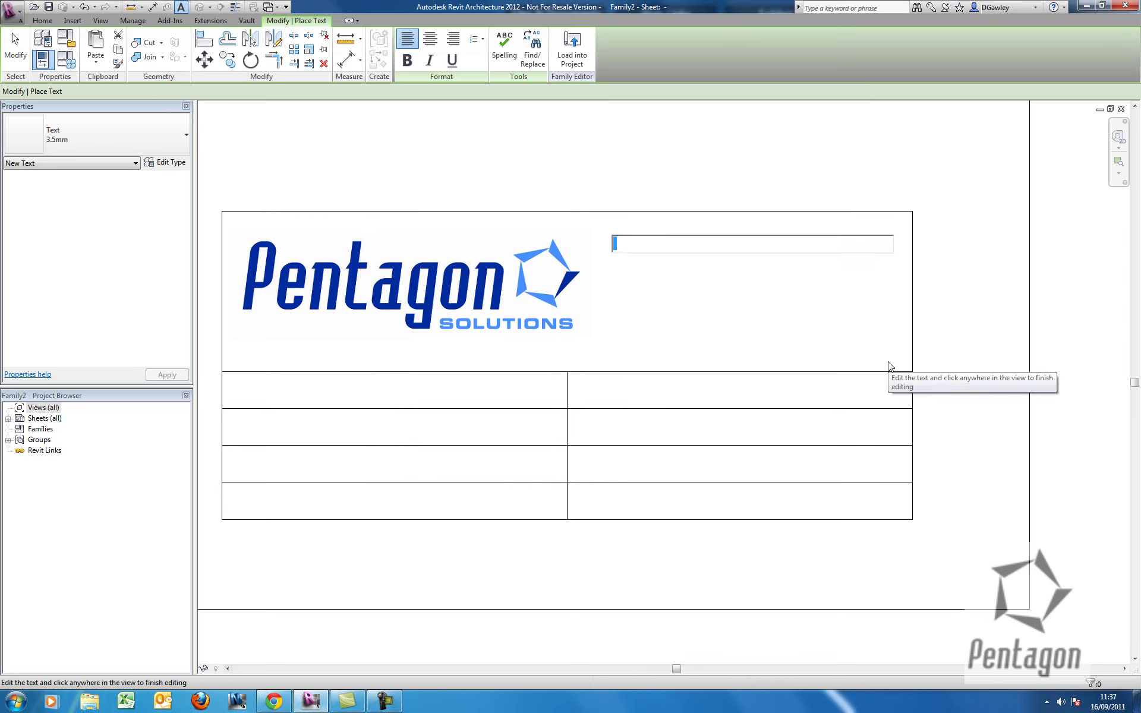
{"action": "type", "text": "Pentago"}
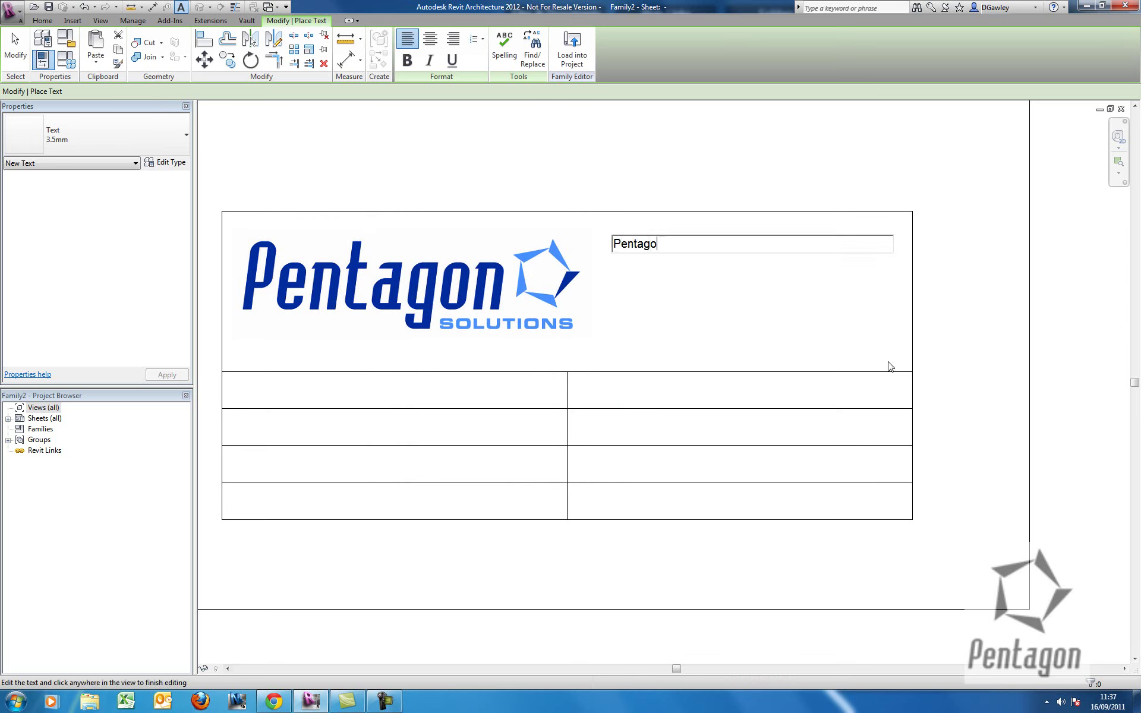
{"action": "type", "text": "n Solutions NI Ltd"}
{"action": "key", "text": "Return"}
{"action": "type", "text": "189"}
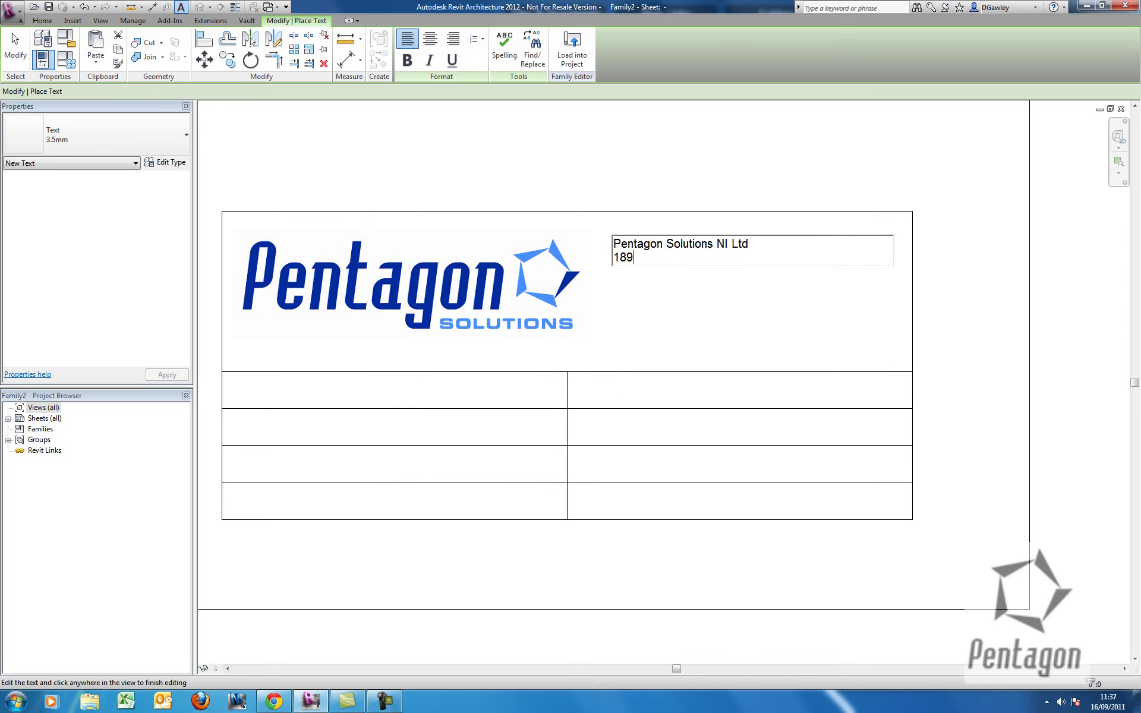
{"action": "type", "text": " Airport Road West"}
{"action": "key", "text": "Return"}
{"action": "type", "text": "Bel"}
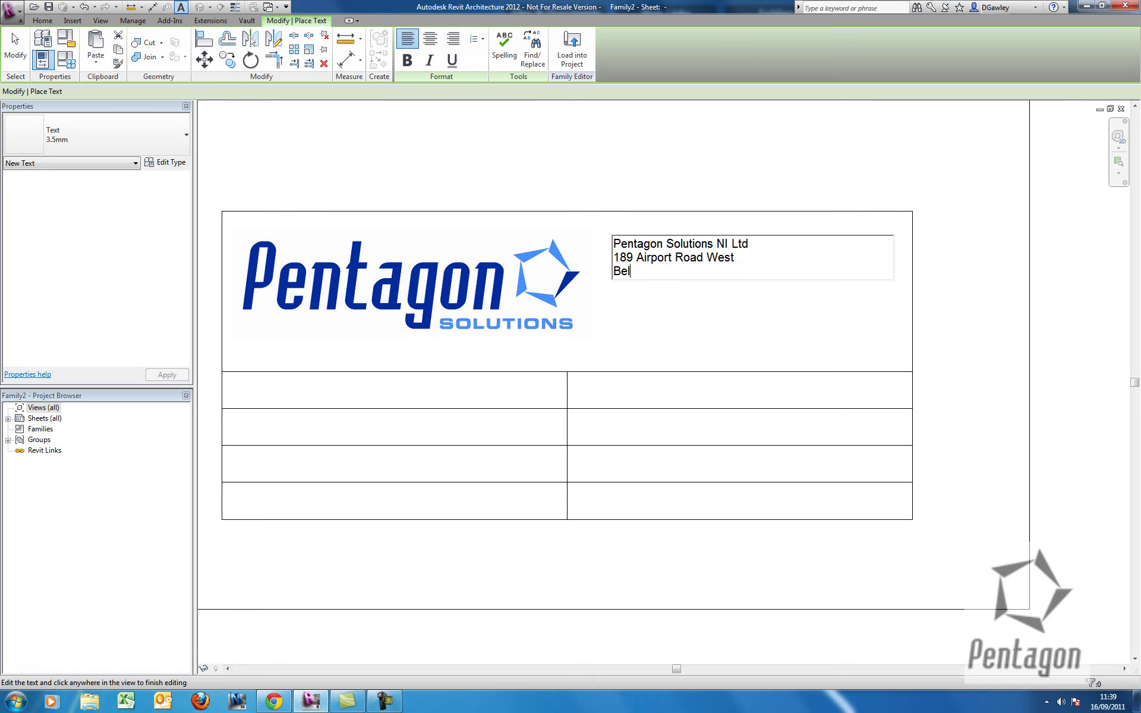
{"action": "type", "text": "fast"}
{"action": "key", "text": "Return"}
{"action": "type", "text": "Norther"}
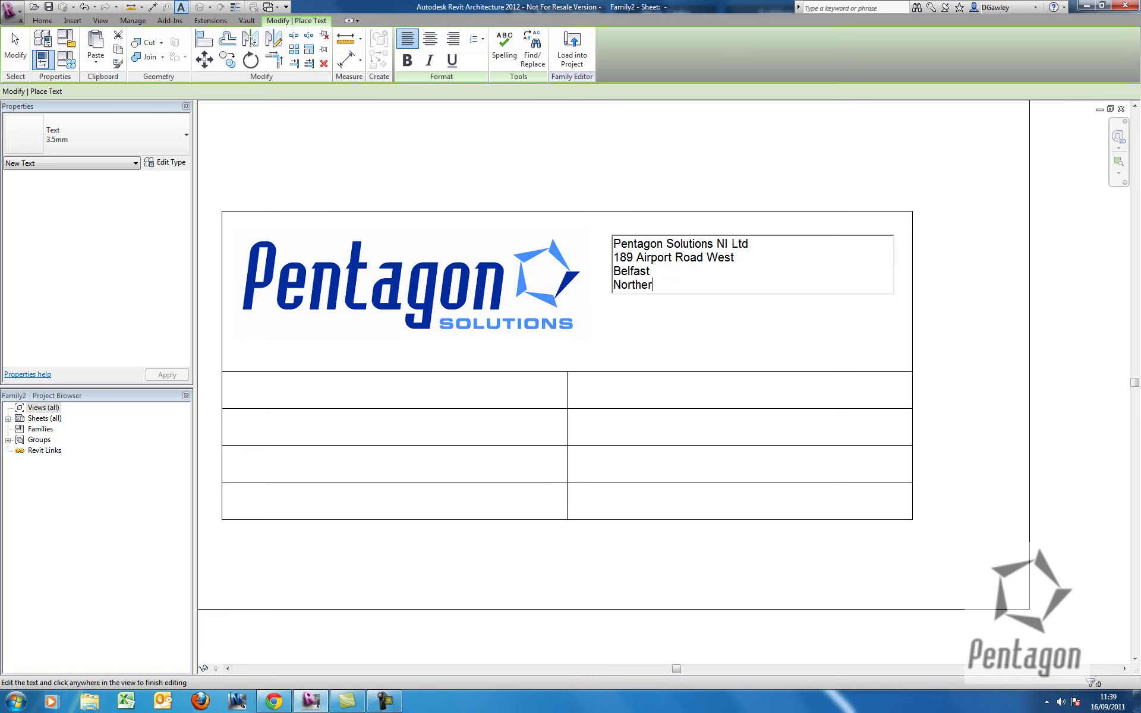
{"action": "type", "text": "n Ireland"}
Add the postcode, phone number and e-mail lines, then finish the text block.
{"action": "key", "text": "Return"}
{"action": "type", "text": "N"}
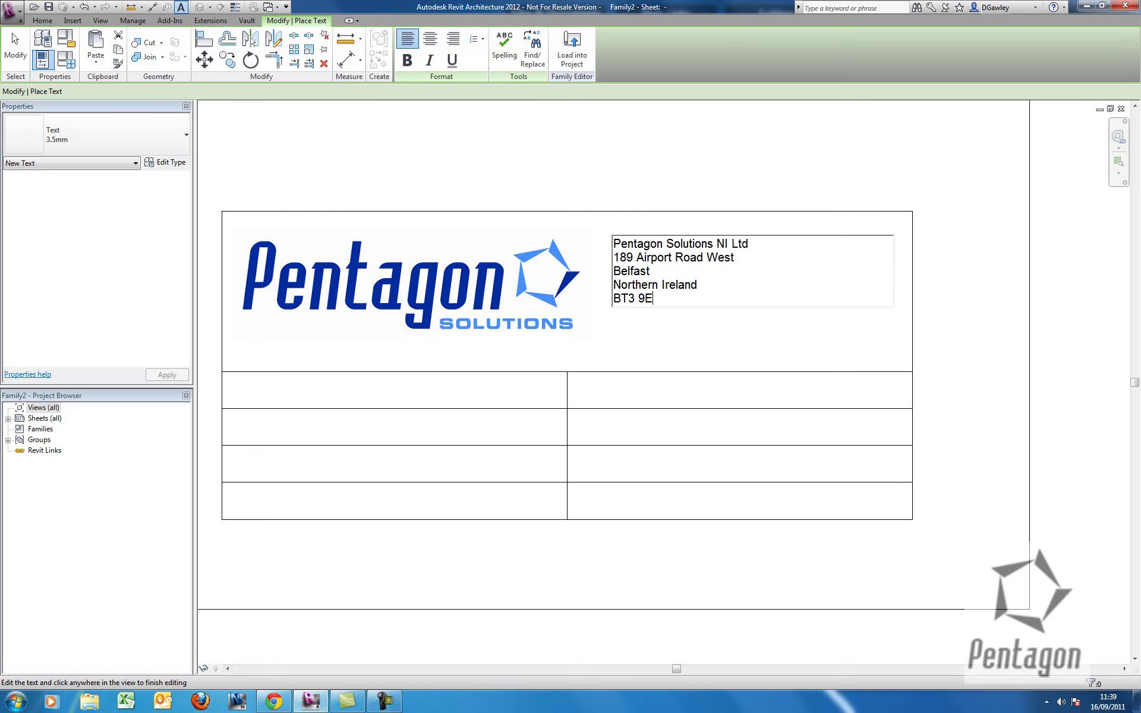
{"action": "key", "text": "Return"}
{"action": "type", "text": "T"}
{"action": "key", "text": "Return"}
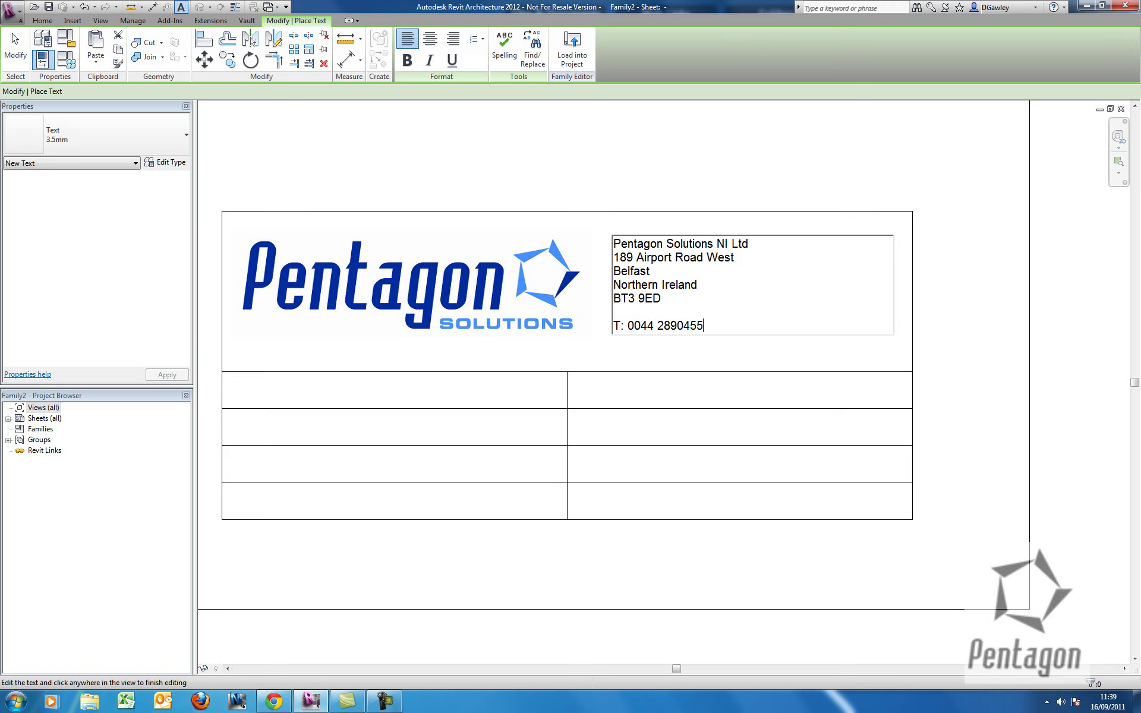
{"action": "key", "text": "Return"}
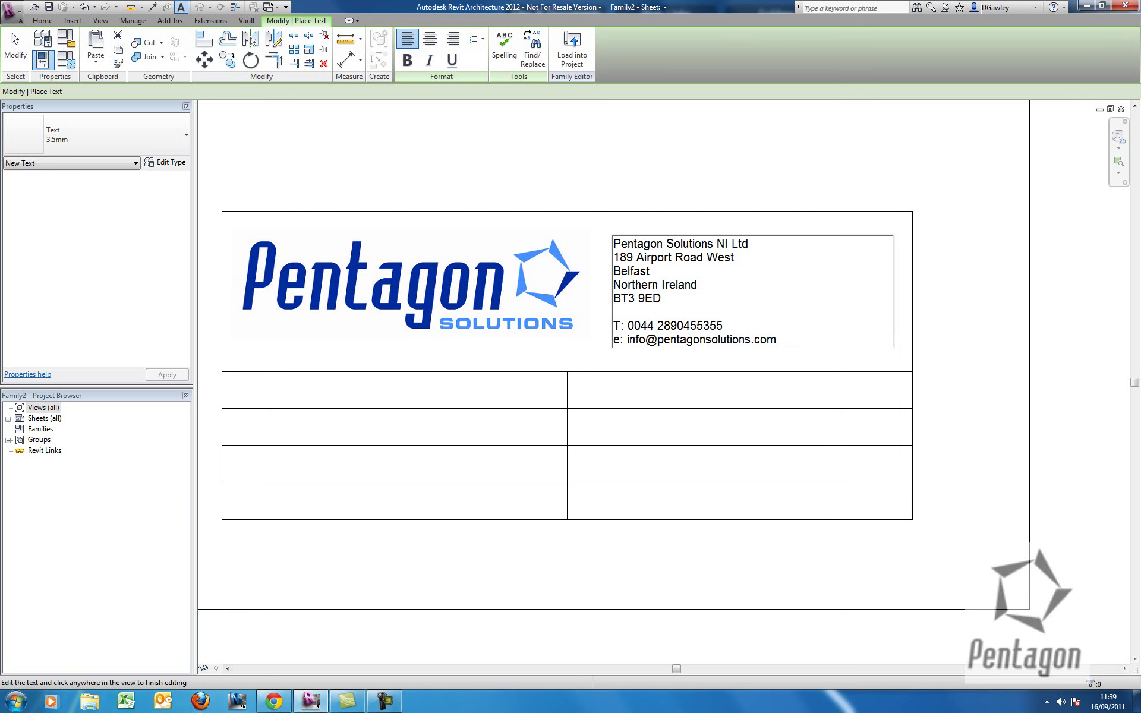
{"action": "middle_click_drag", "start_coordinate": [574, 384], "coordinate": [671, 380]}
{"action": "left_click", "coordinate": [794, 252]}
{"action": "left_click", "coordinate": [665, 353]}
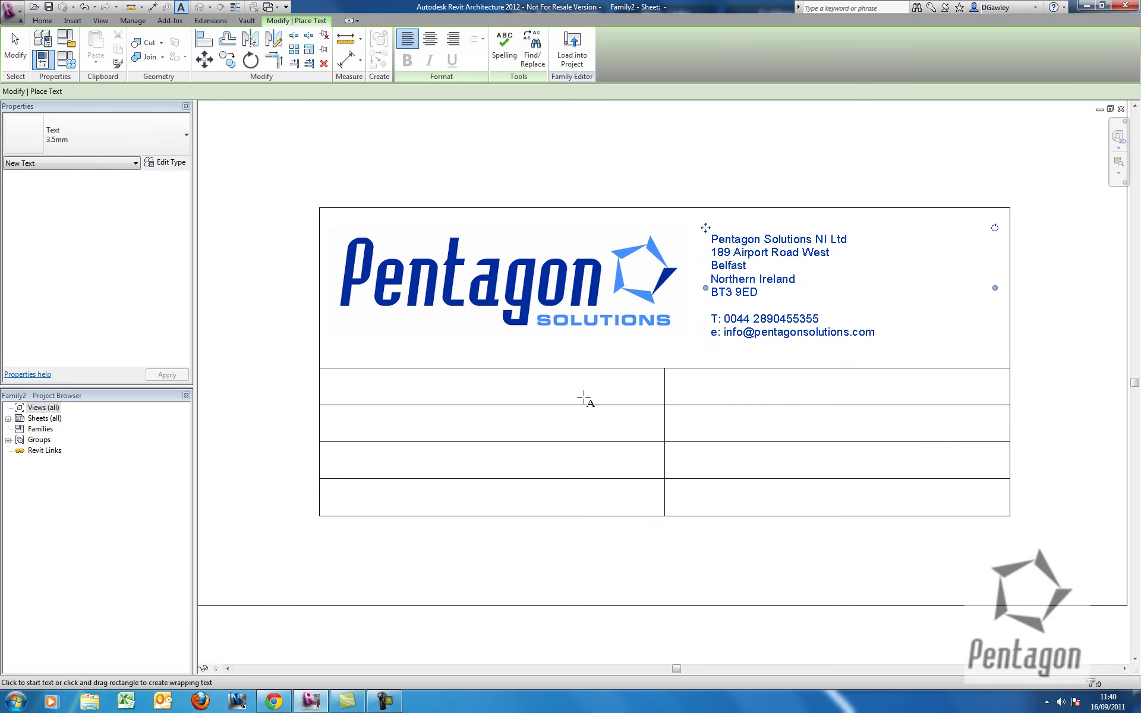
{"action": "middle_click_drag", "start_coordinate": [583, 397], "coordinate": [658, 393]}
{"action": "middle_click_drag", "start_coordinate": [450, 371], "coordinate": [407, 365]}
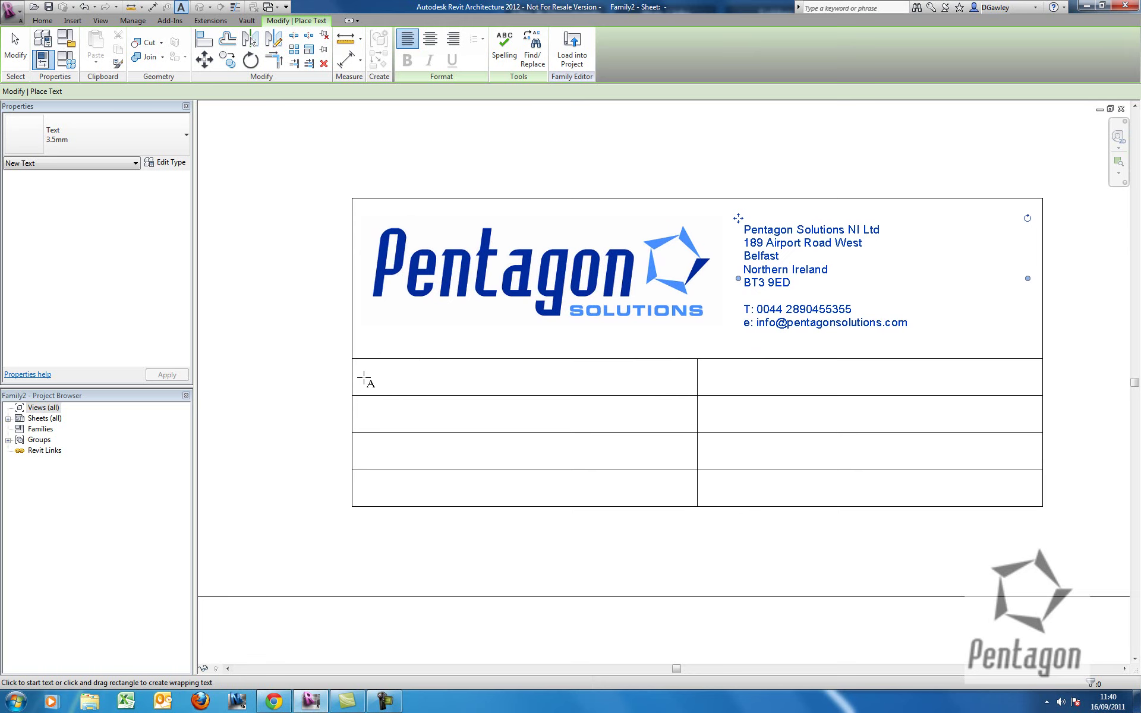
Place a 'Project Name:' label in the first table cell and nudge it slightly upward.
{"action": "left_click", "coordinate": [364, 378]}
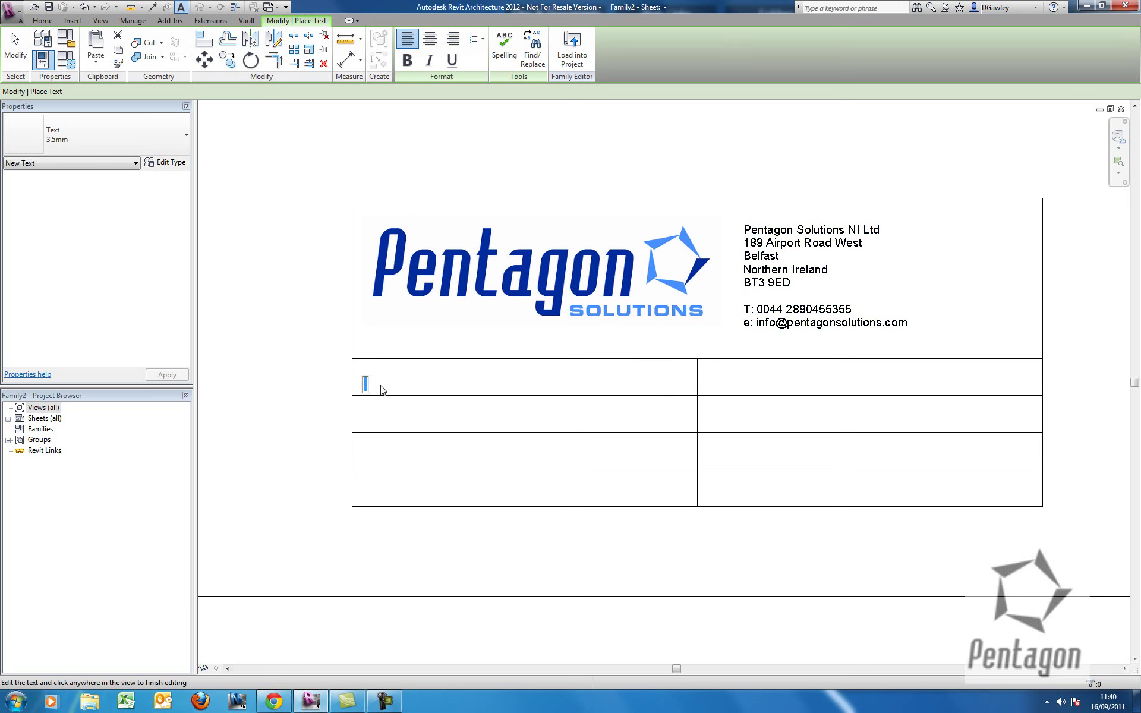
{"action": "type", "text": "Projev"}
{"action": "key", "text": "BackSpace"}
{"action": "key", "text": "BackSpace"}
{"action": "type", "text": "ct Name"}
{"action": "left_click", "coordinate": [472, 426]}
{"action": "key", "text": "Escape"}
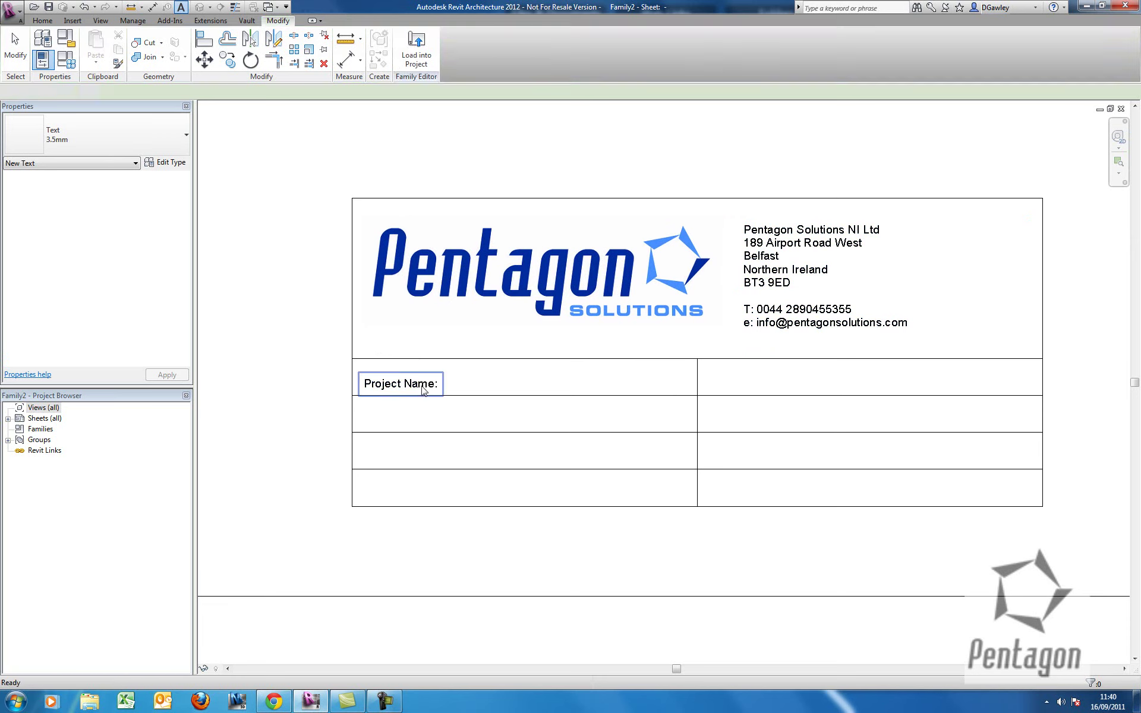
{"action": "left_click", "coordinate": [420, 388]}
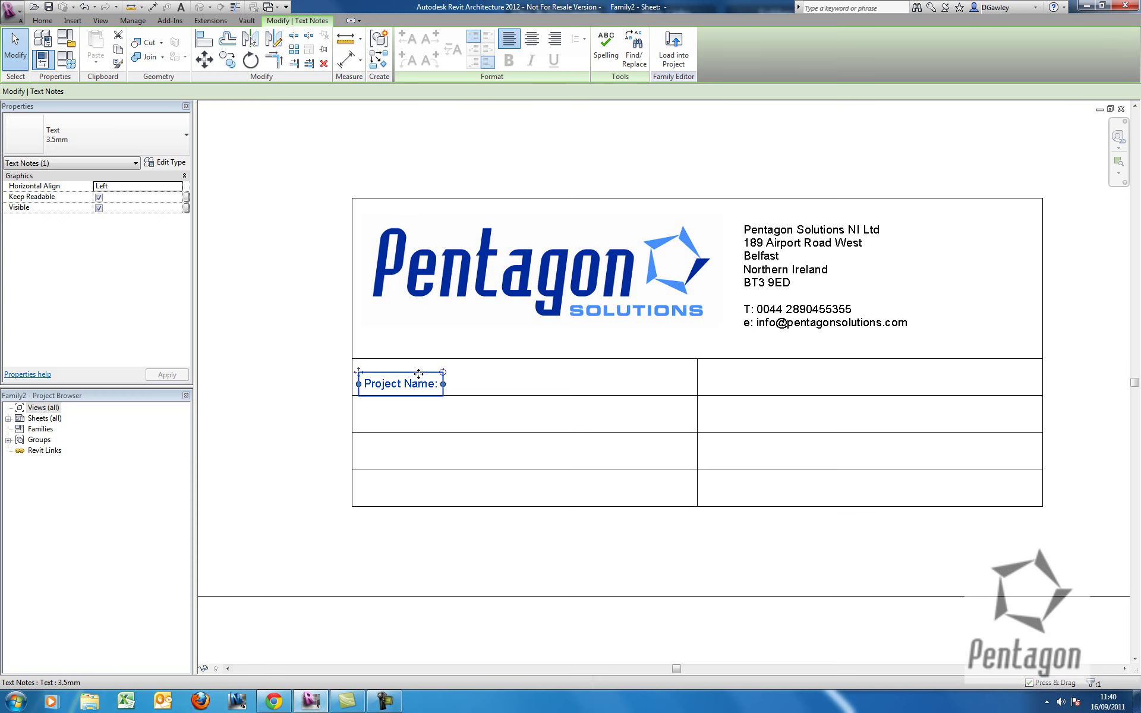
{"action": "scroll", "coordinate": [415, 372], "scroll_direction": "up", "scroll_amount": 2}
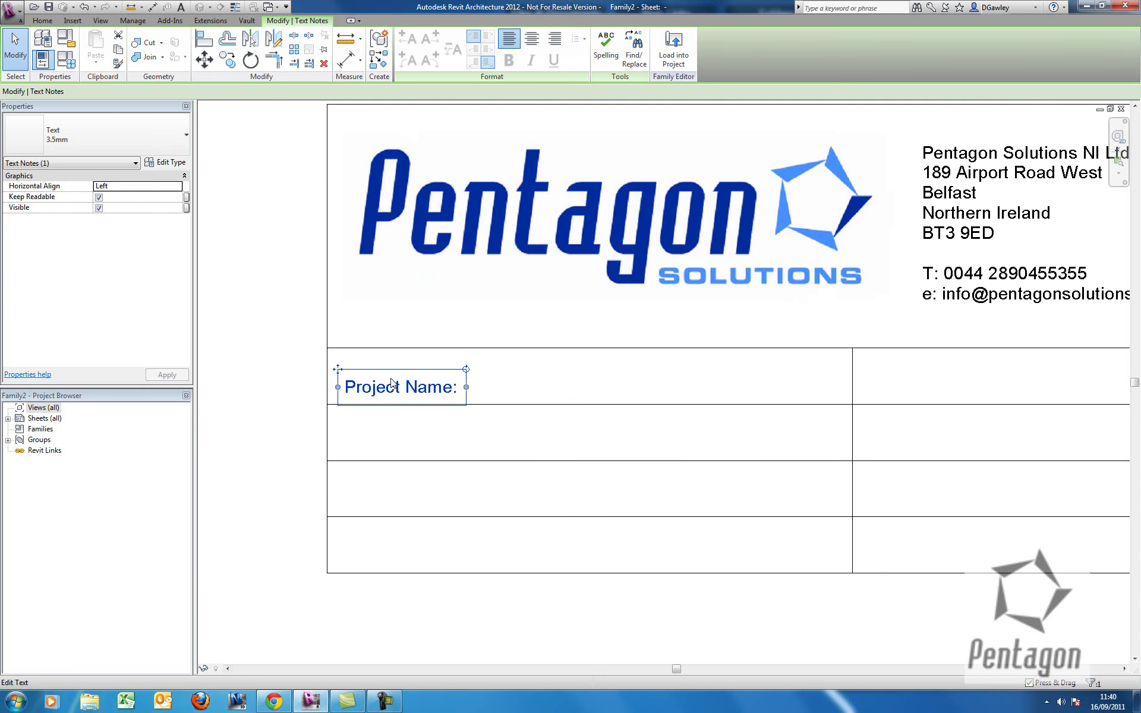
{"action": "left_click_drag", "start_coordinate": [375, 361], "coordinate": [375, 353]}
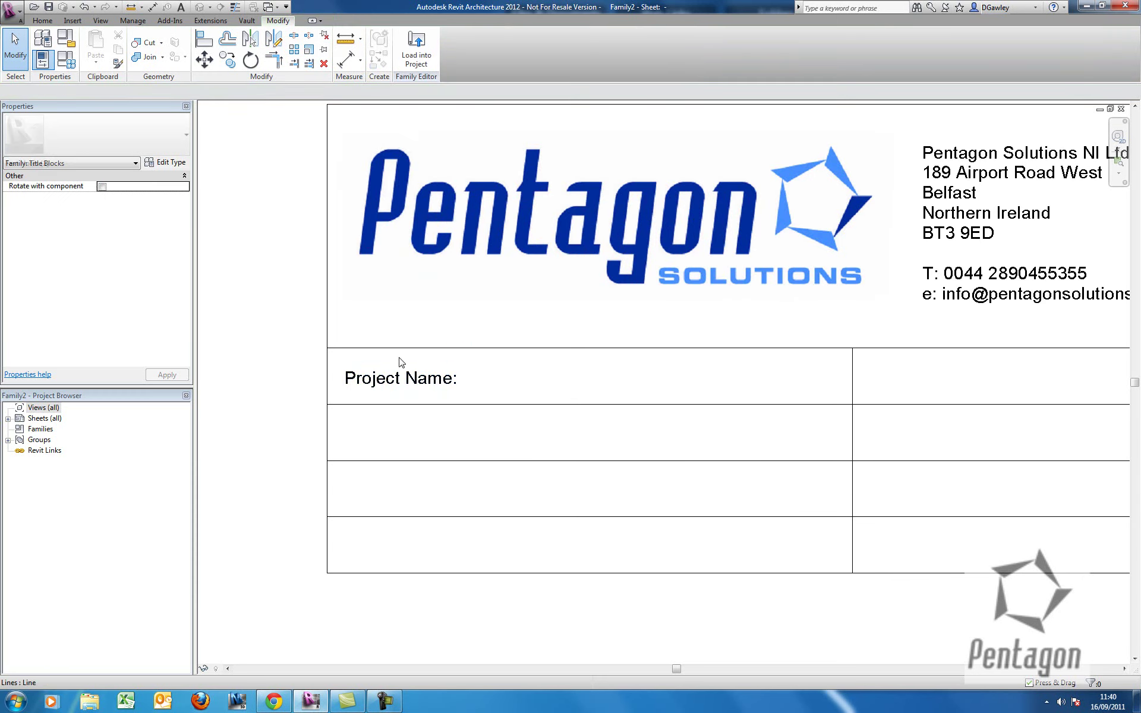
{"action": "scroll", "coordinate": [395, 374], "scroll_direction": "down", "scroll_amount": 2}
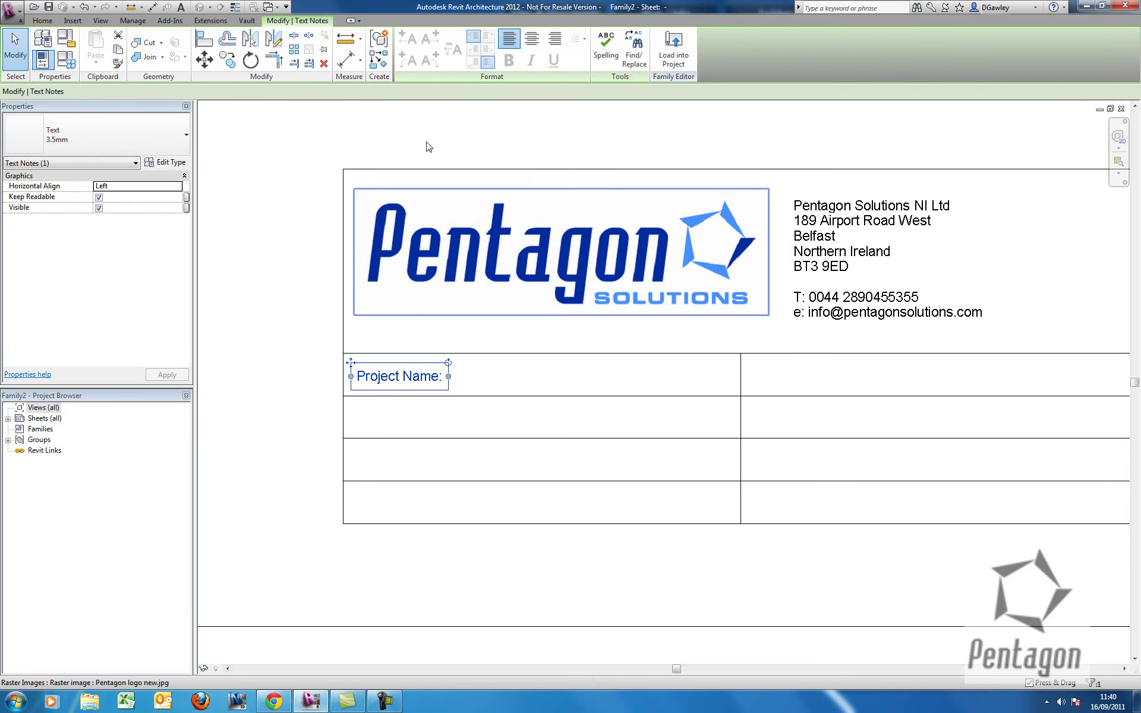
Copy the Project Name: label into the other rows of both table columns.
{"action": "left_click", "coordinate": [231, 62]}
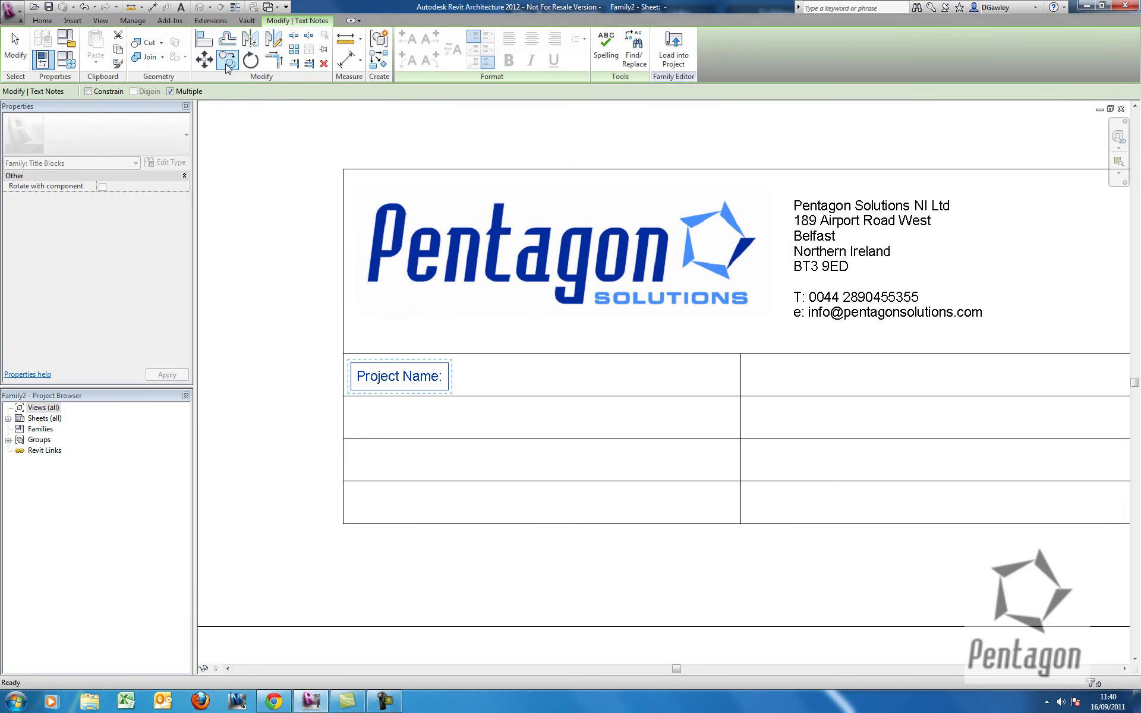
{"action": "left_click", "coordinate": [344, 354]}
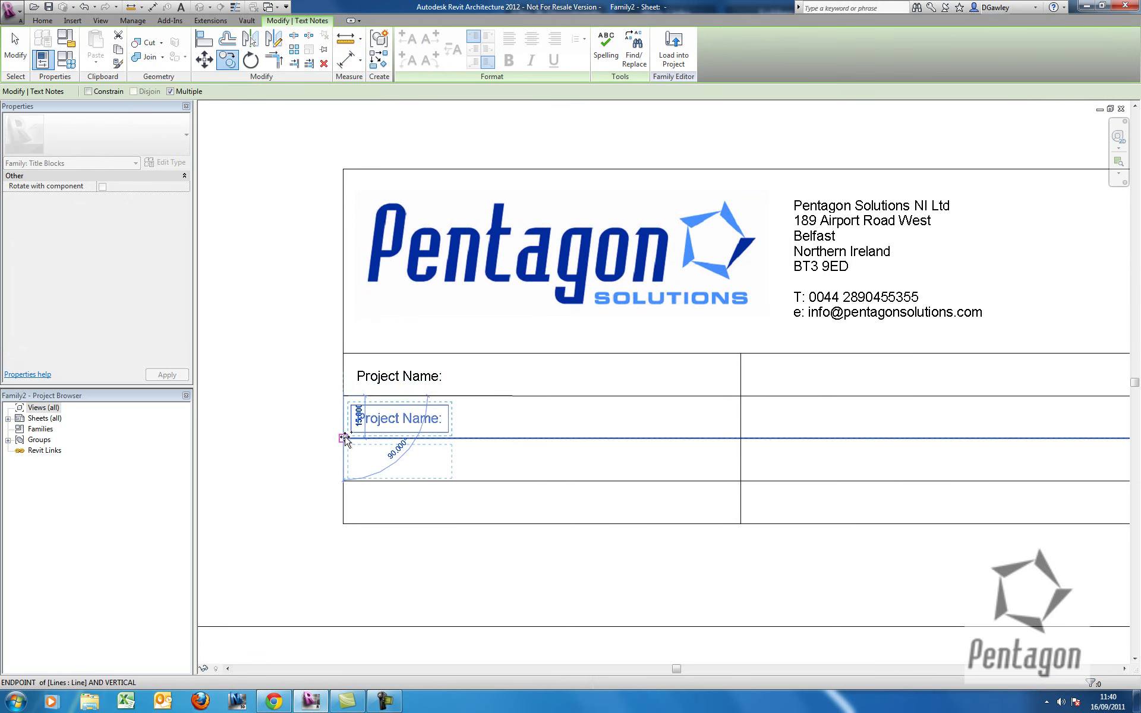
{"action": "left_click", "coordinate": [344, 438]}
{"action": "left_click", "coordinate": [344, 481]}
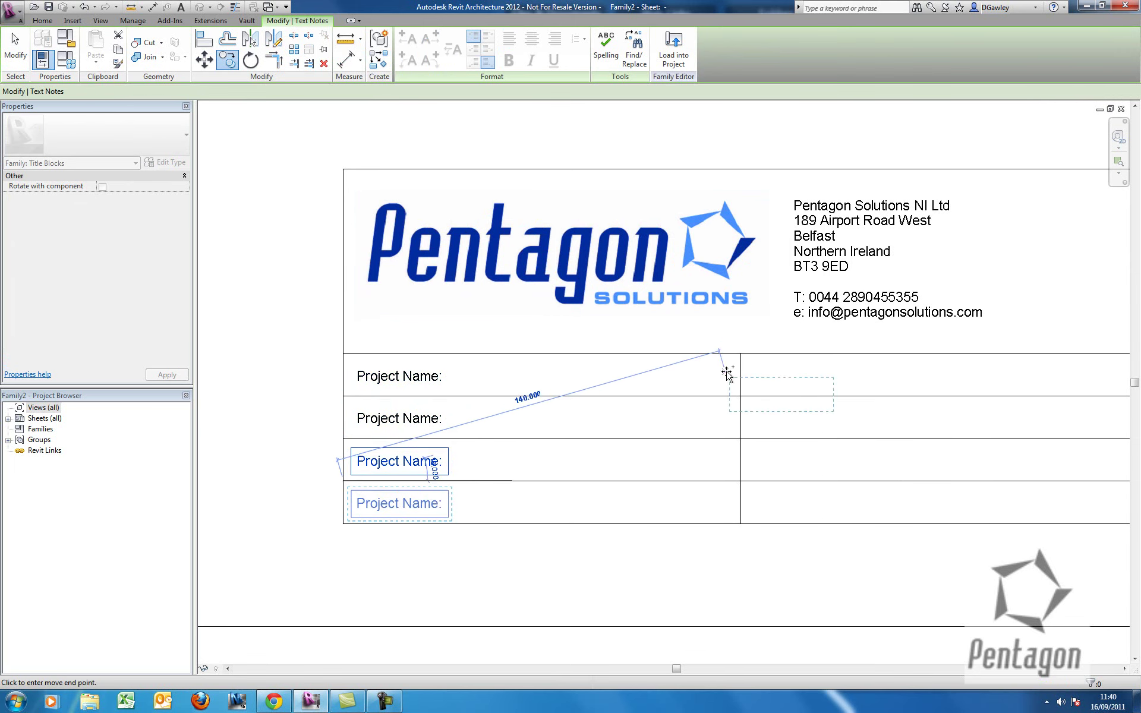
{"action": "left_click", "coordinate": [741, 355]}
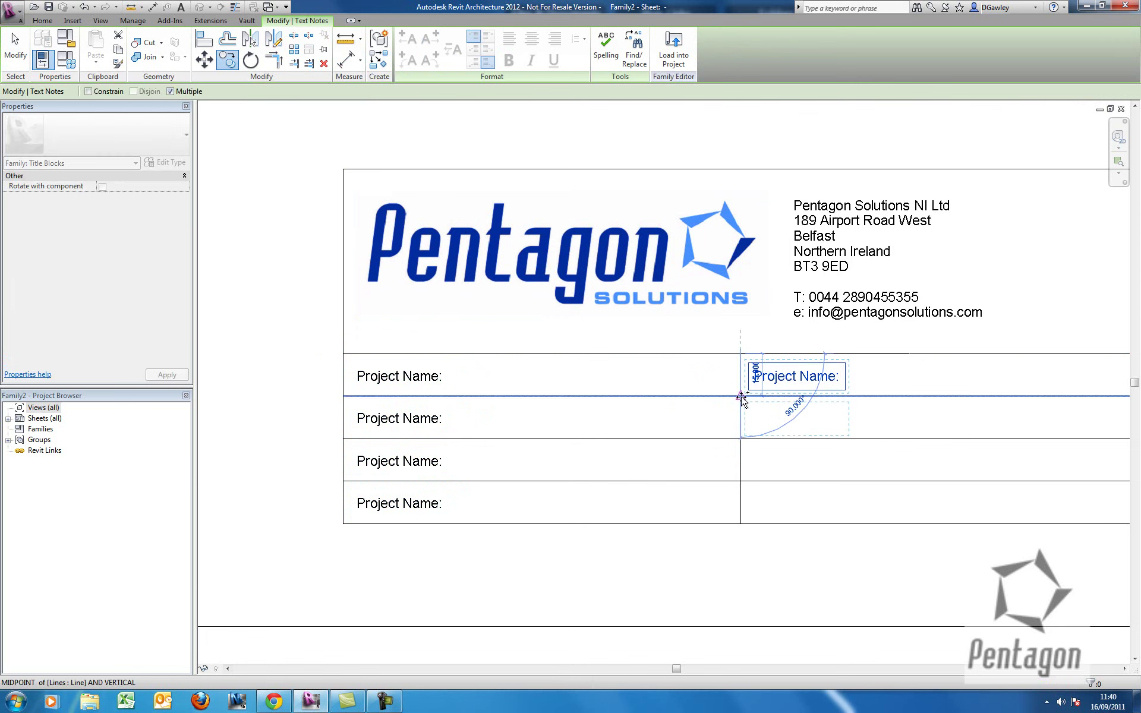
{"action": "left_click", "coordinate": [741, 438]}
{"action": "left_click", "coordinate": [741, 482]}
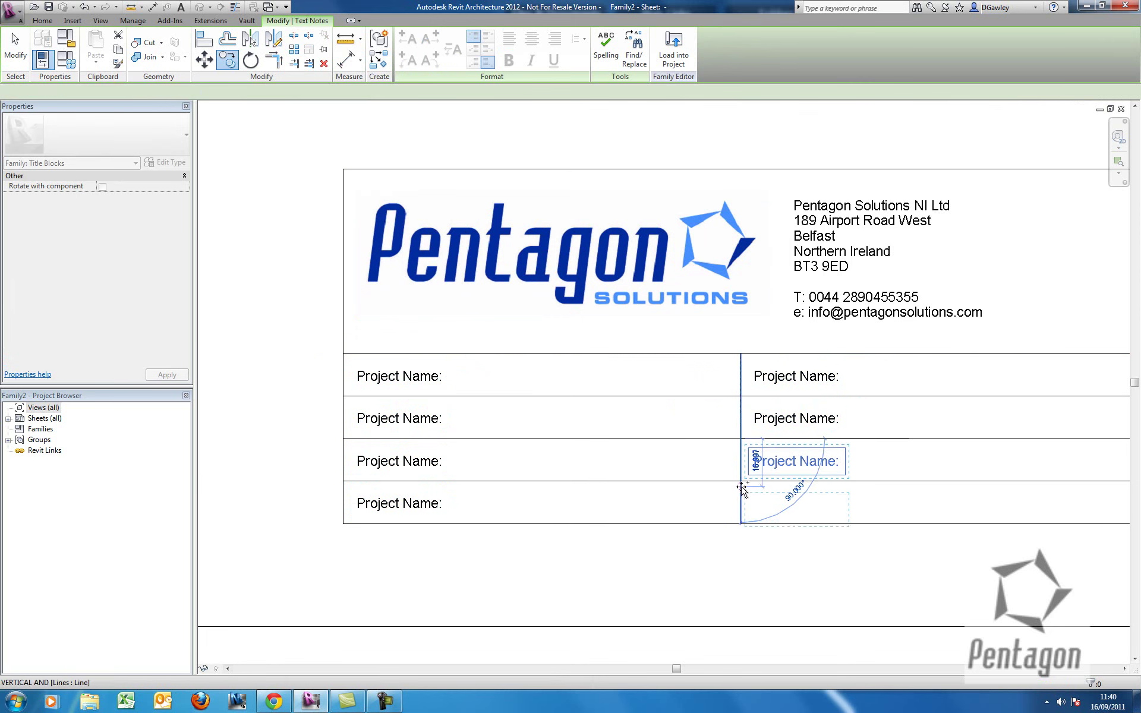
{"action": "right_click", "coordinate": [649, 434]}
{"action": "left_click", "coordinate": [661, 438]}
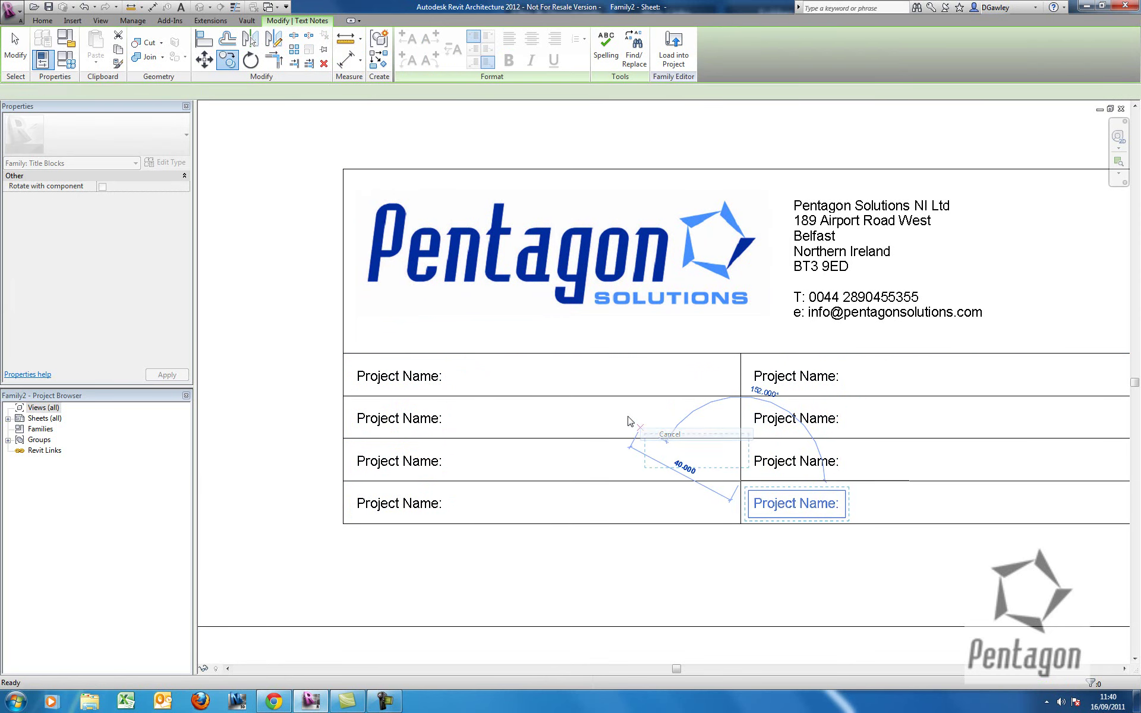
{"action": "right_click", "coordinate": [632, 415]}
{"action": "left_click", "coordinate": [657, 420]}
Select the second-row left Project Name: note to edit its text.
{"action": "middle_click_drag", "start_coordinate": [662, 429], "coordinate": [591, 424]}
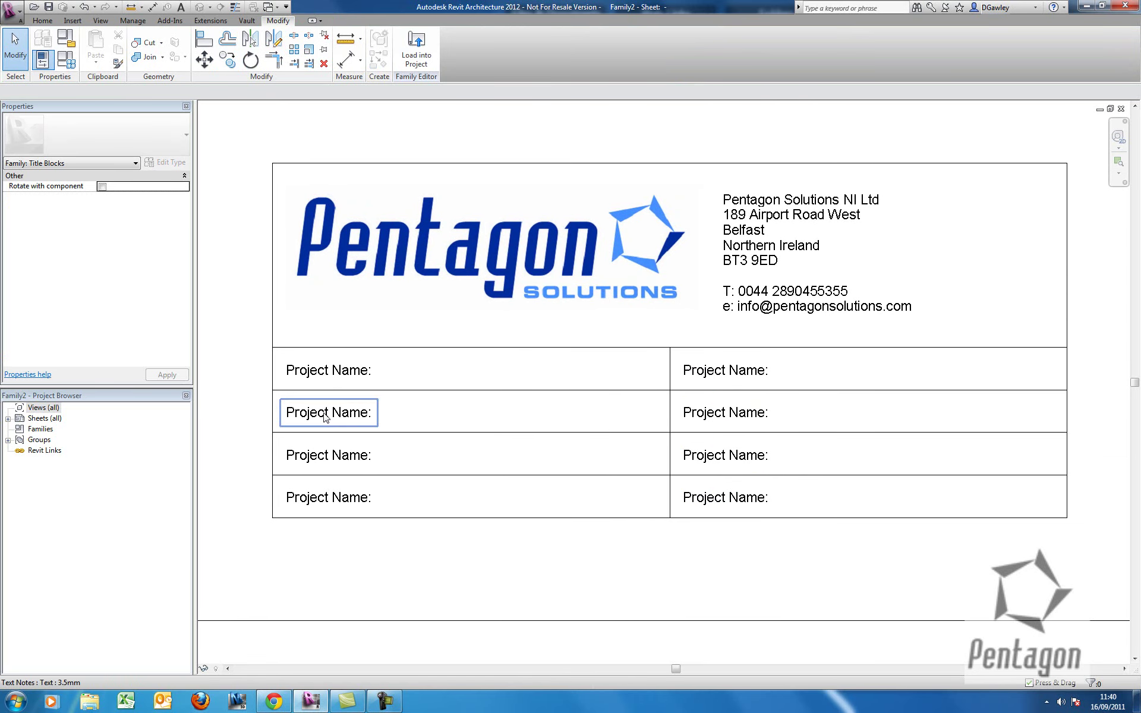
{"action": "left_click", "coordinate": [366, 414]}
{"action": "left_click", "coordinate": [365, 414]}
Relabel the first two left-column notes as 'Project No:' and 'Client Name:'.
{"action": "left_click_drag", "start_coordinate": [371, 414], "coordinate": [275, 417]}
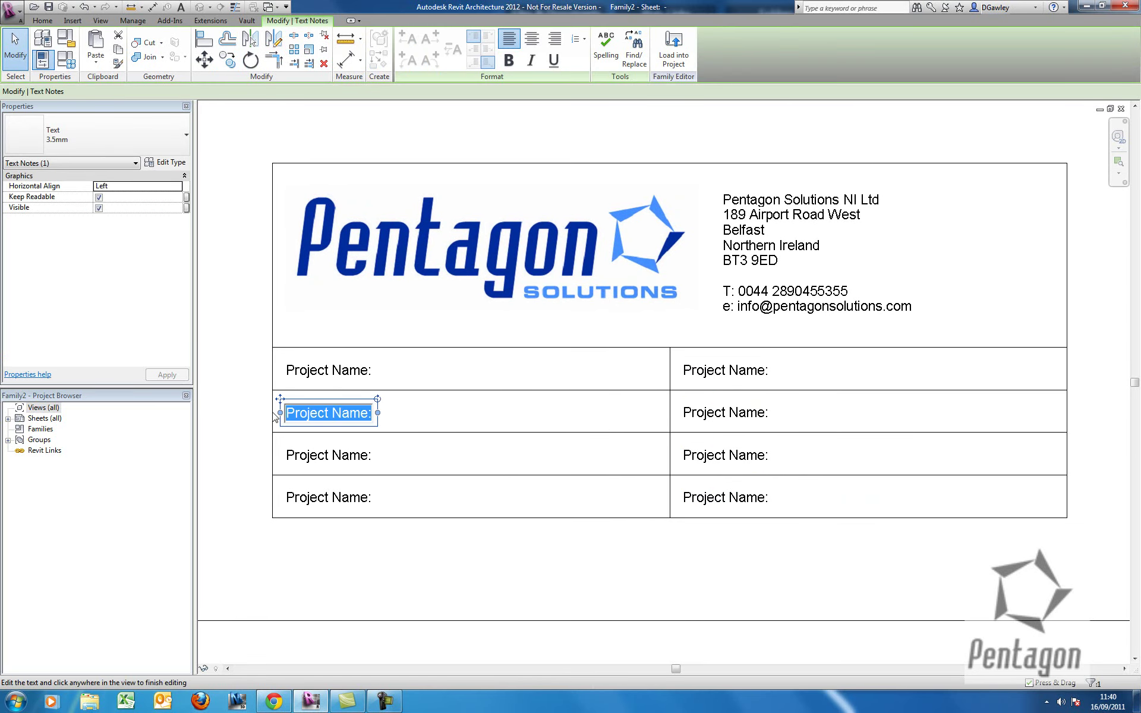
{"action": "type", "text": "Project"}
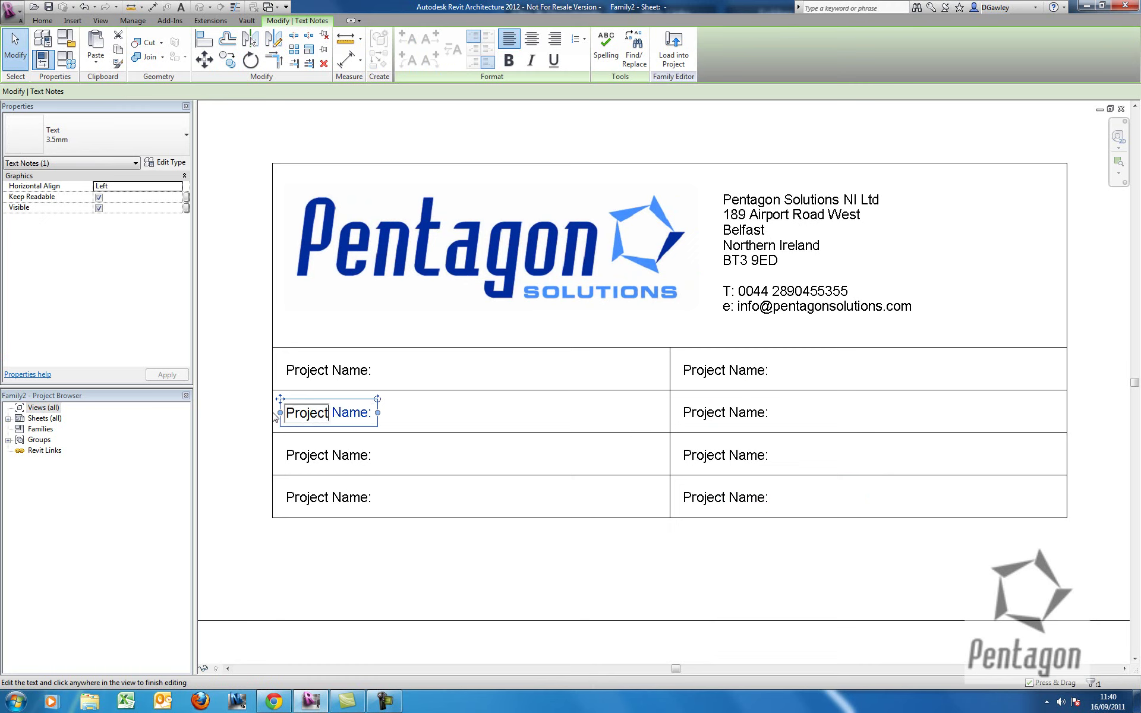
{"action": "type", "text": " No:"}
{"action": "key", "text": "Return"}
{"action": "key", "text": "BackSpace"}
{"action": "left_click", "coordinate": [407, 504]}
{"action": "left_click", "coordinate": [359, 460]}
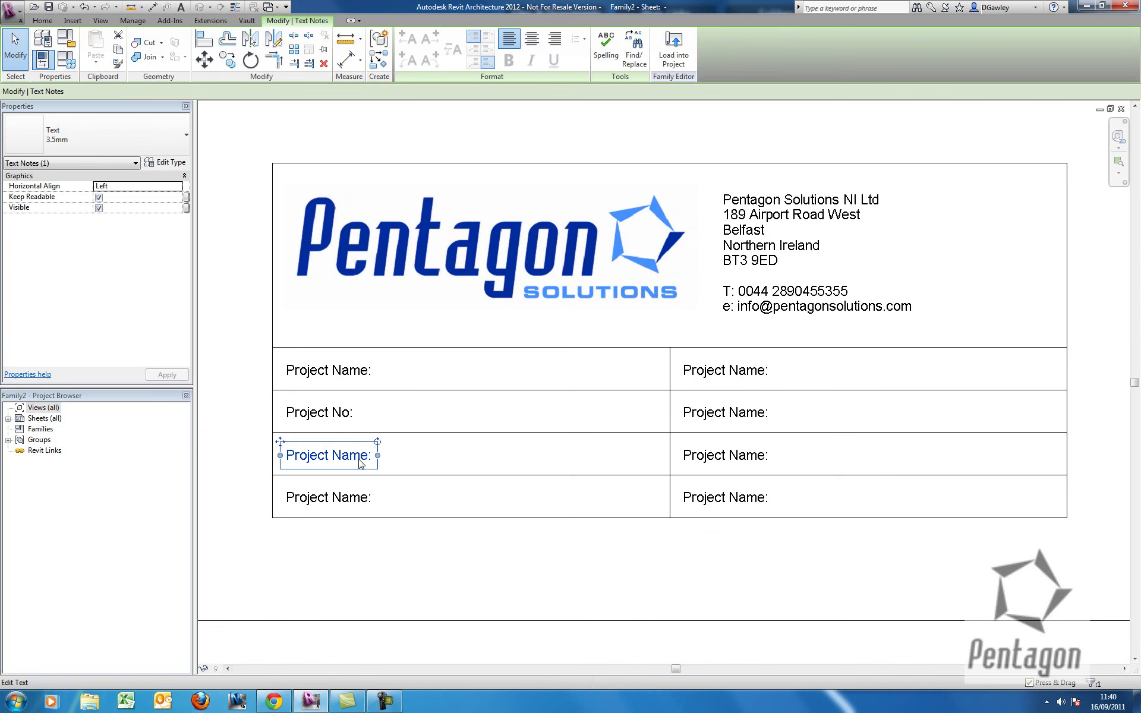
{"action": "left_click", "coordinate": [359, 462]}
{"action": "left_click_drag", "start_coordinate": [359, 462], "coordinate": [244, 461]}
{"action": "type", "text": "Client"}
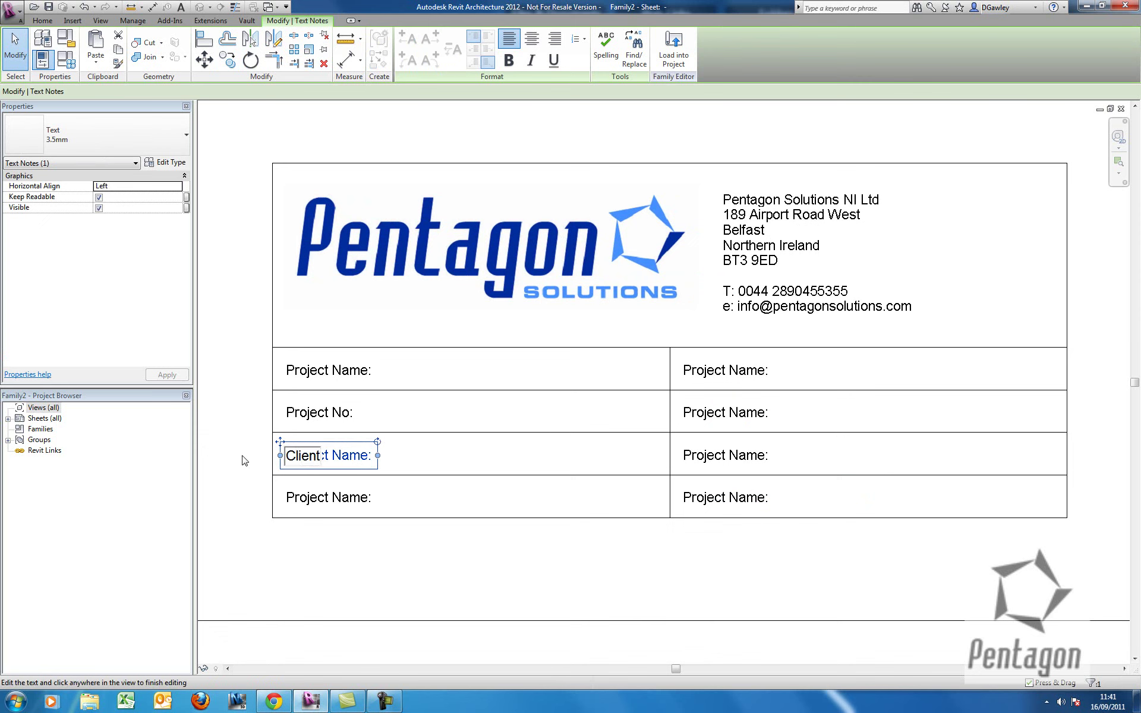
{"action": "type", "text": " Name:"}
{"action": "left_click", "coordinate": [445, 461]}
Relabel the bottom-left note 'Sheet No:' and the top-right note 'Sheet Title:'.
{"action": "left_click", "coordinate": [369, 498]}
{"action": "left_click", "coordinate": [368, 499]}
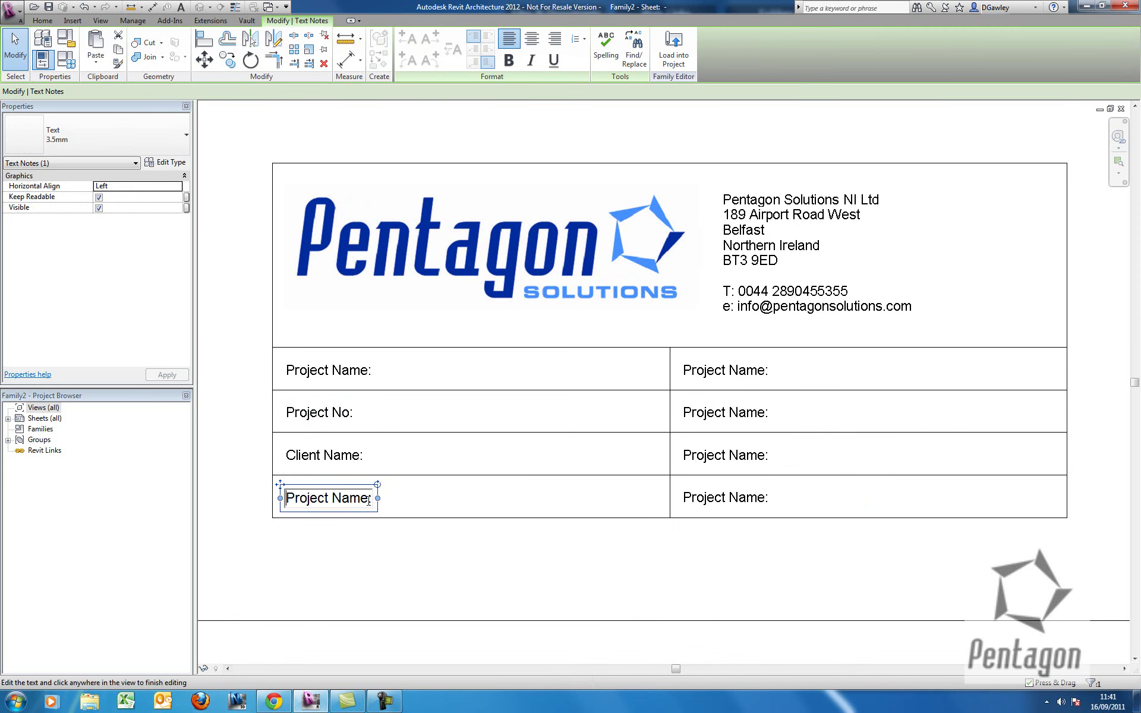
{"action": "left_click_drag", "start_coordinate": [368, 499], "coordinate": [266, 499]}
{"action": "type", "text": "She"}
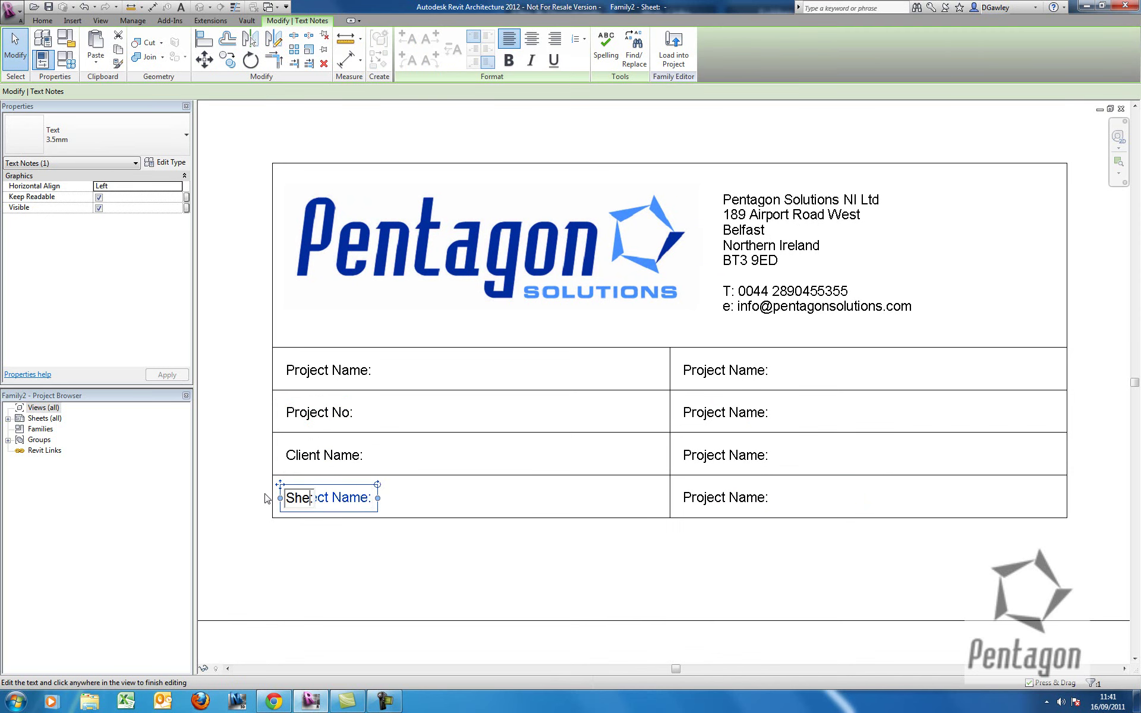
{"action": "type", "text": "et No:"}
{"action": "double_click", "coordinate": [758, 373]}
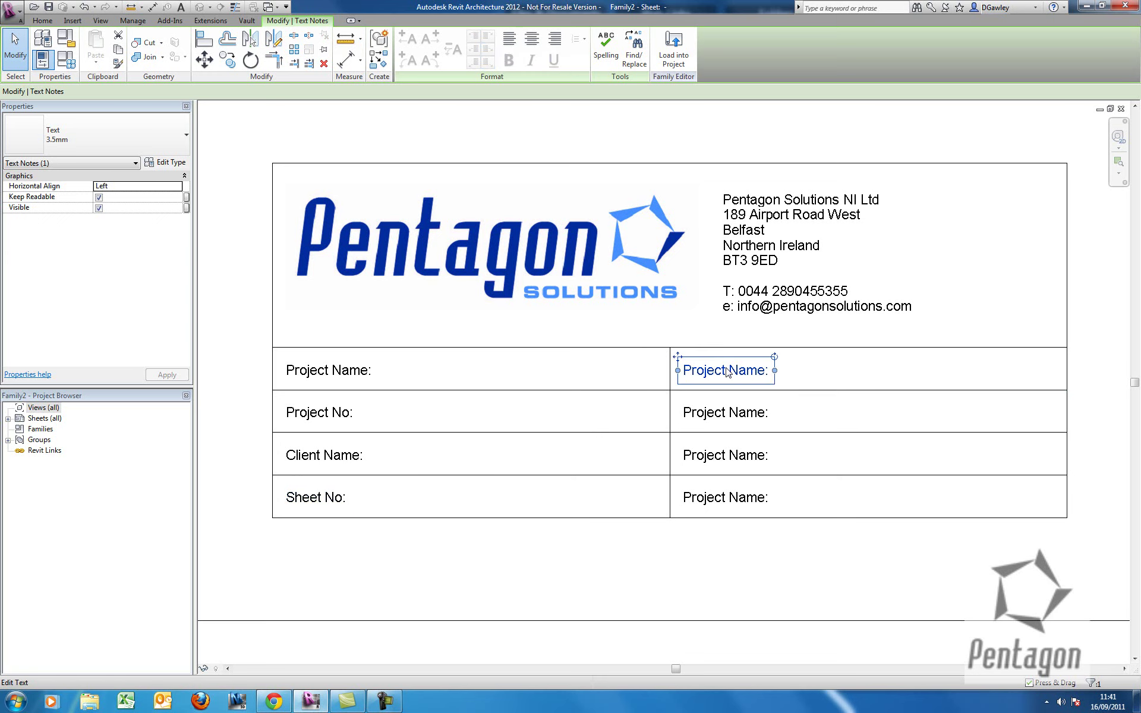
{"action": "left_click_drag", "start_coordinate": [765, 369], "coordinate": [679, 366]}
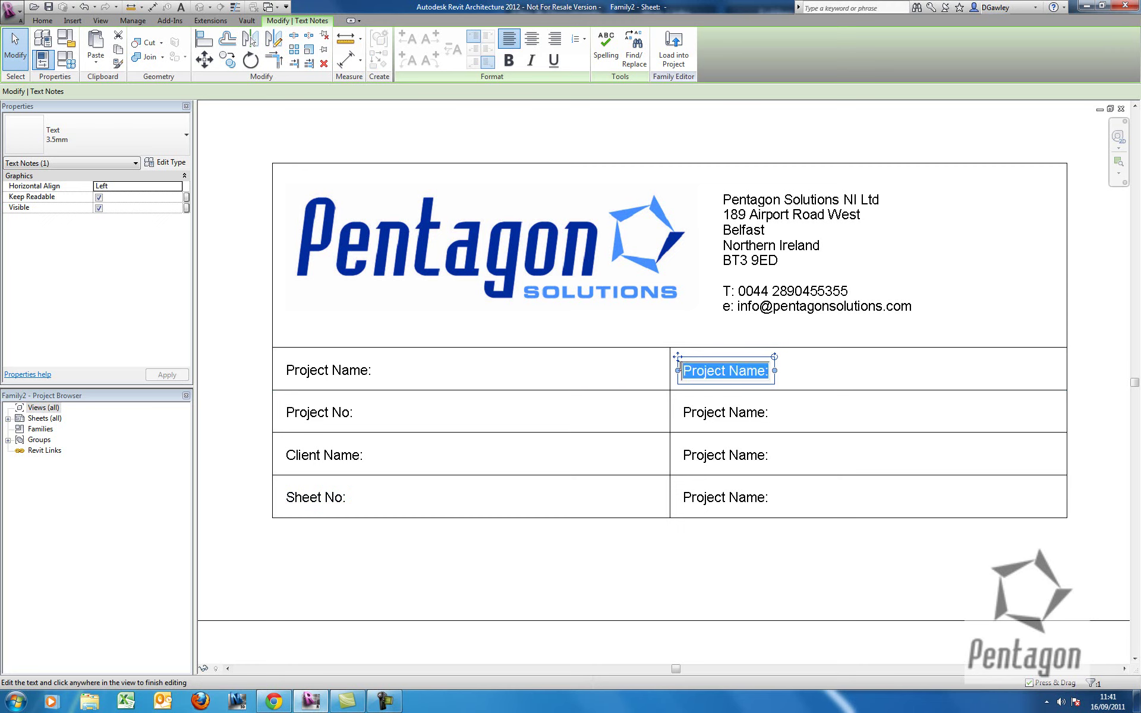
{"action": "type", "text": "Sheet Title:"}
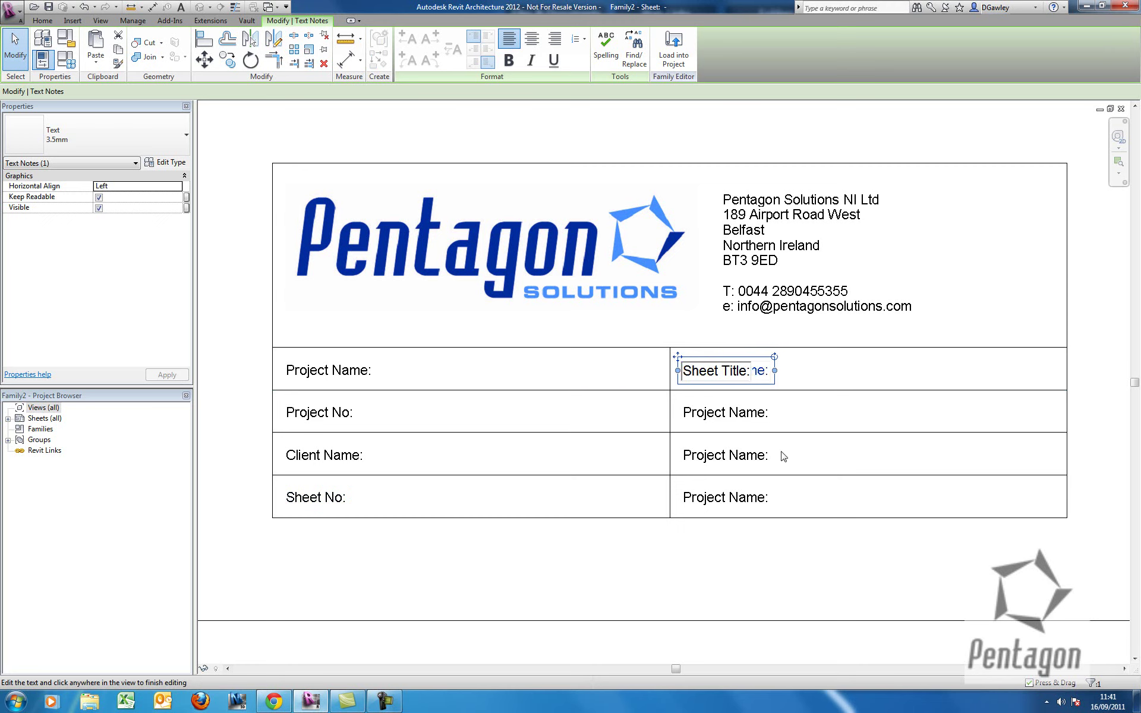
{"action": "left_click", "coordinate": [783, 456]}
Relabel the remaining right-column notes 'Drn By:', 'Design By:' and 'Approved By:'.
{"action": "left_click", "coordinate": [747, 416]}
{"action": "left_click", "coordinate": [761, 413]}
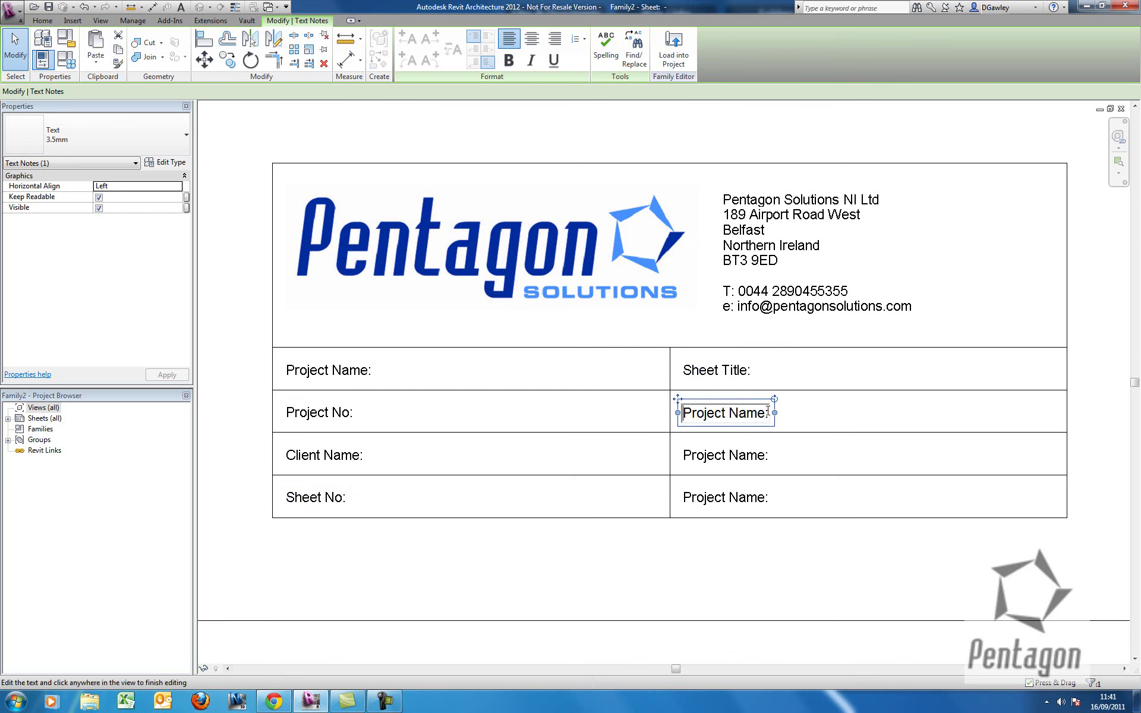
{"action": "key", "text": "ctrl+a"}
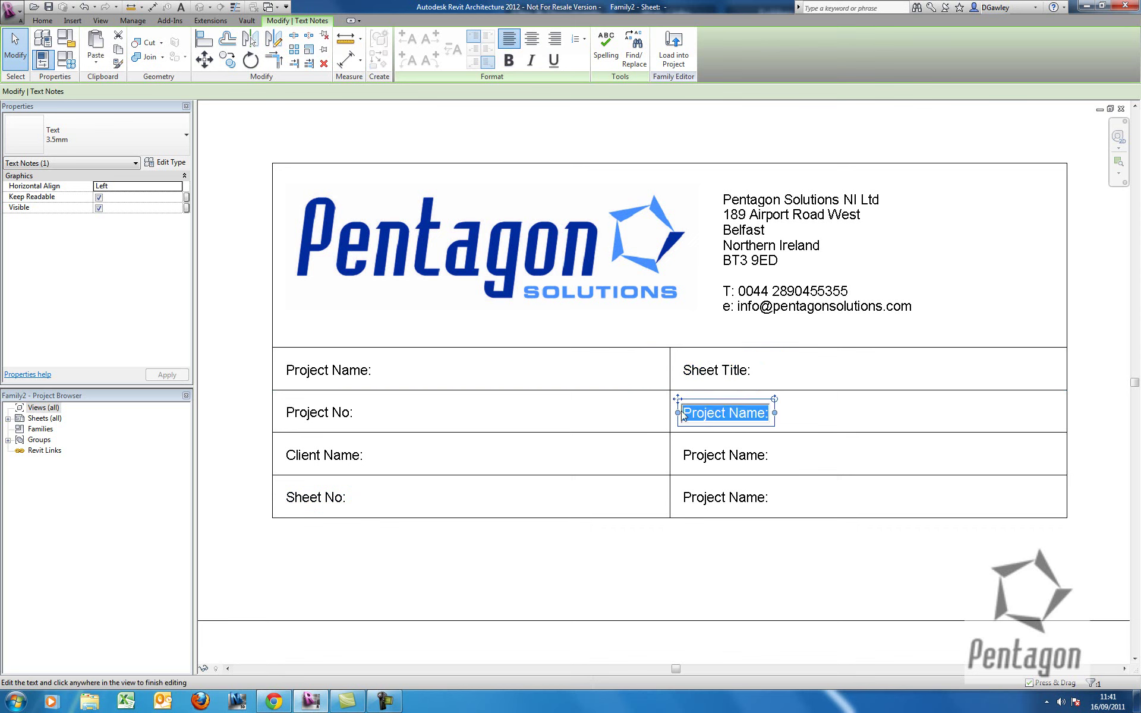
{"action": "type", "text": "Dw"}
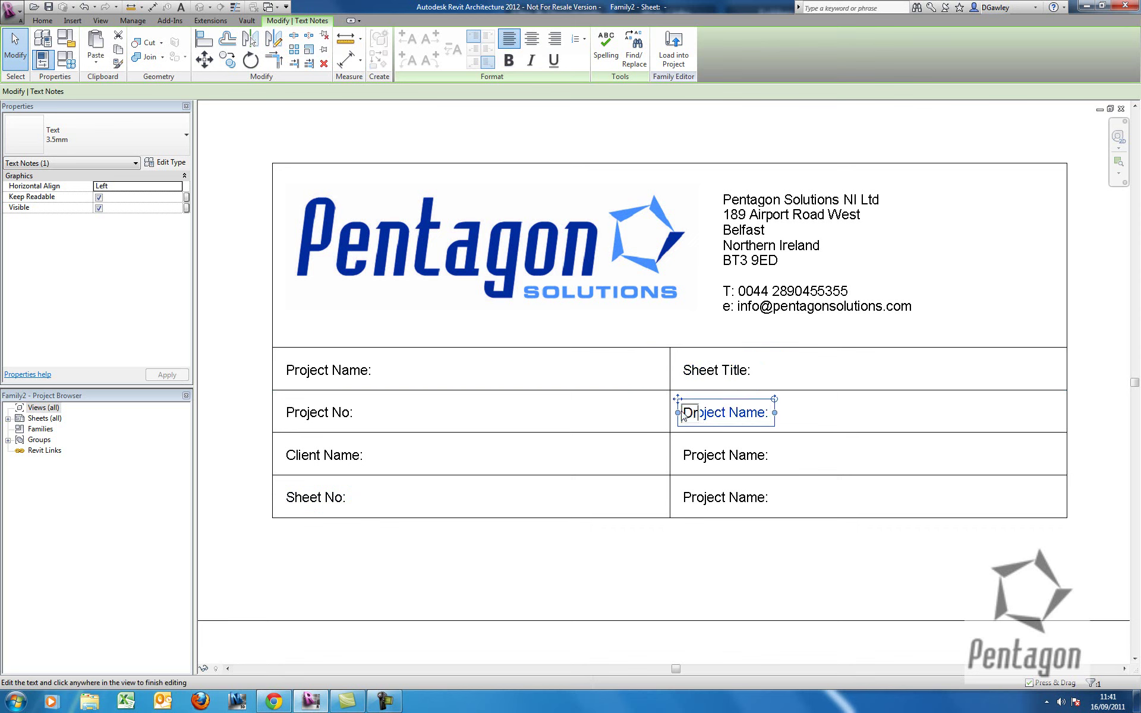
{"action": "type", "text": "n By:"}
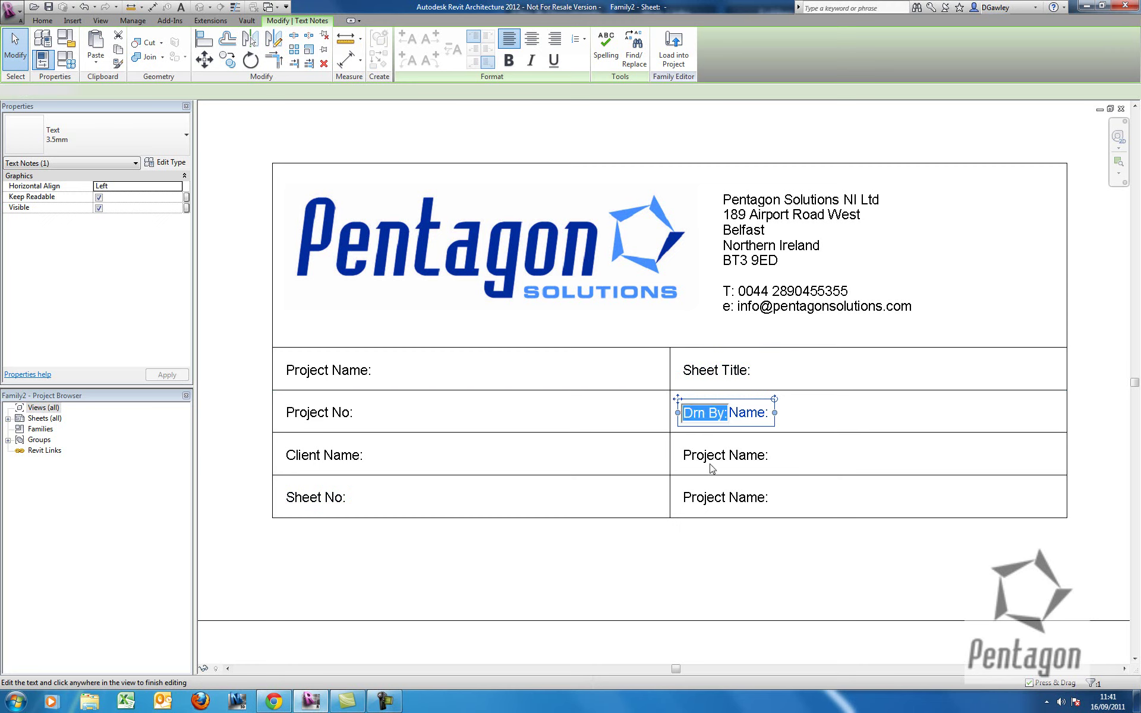
{"action": "double_click", "coordinate": [727, 456]}
{"action": "left_click_drag", "start_coordinate": [770, 455], "coordinate": [670, 452]}
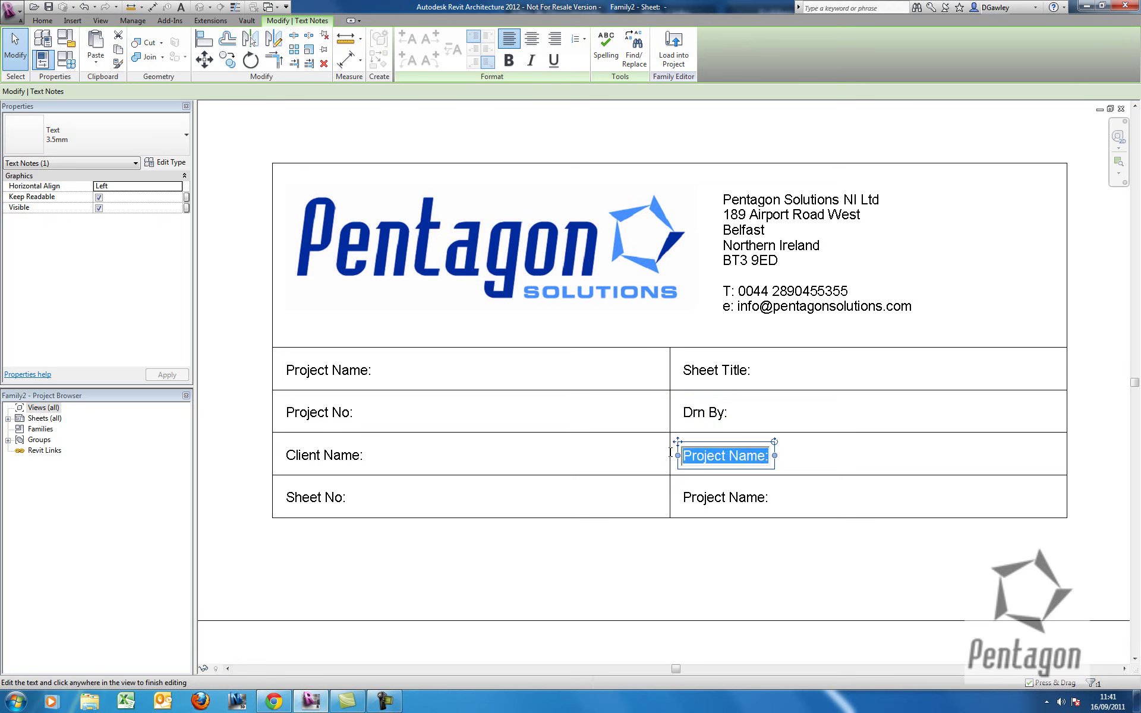
{"action": "type", "text": "C"}
{"action": "type", "text": "esign B"}
{"action": "type", "text": "y:"}
{"action": "double_click", "coordinate": [755, 498]}
{"action": "left_click_drag", "start_coordinate": [768, 500], "coordinate": [657, 494]}
{"action": "type", "text": "Approve"}
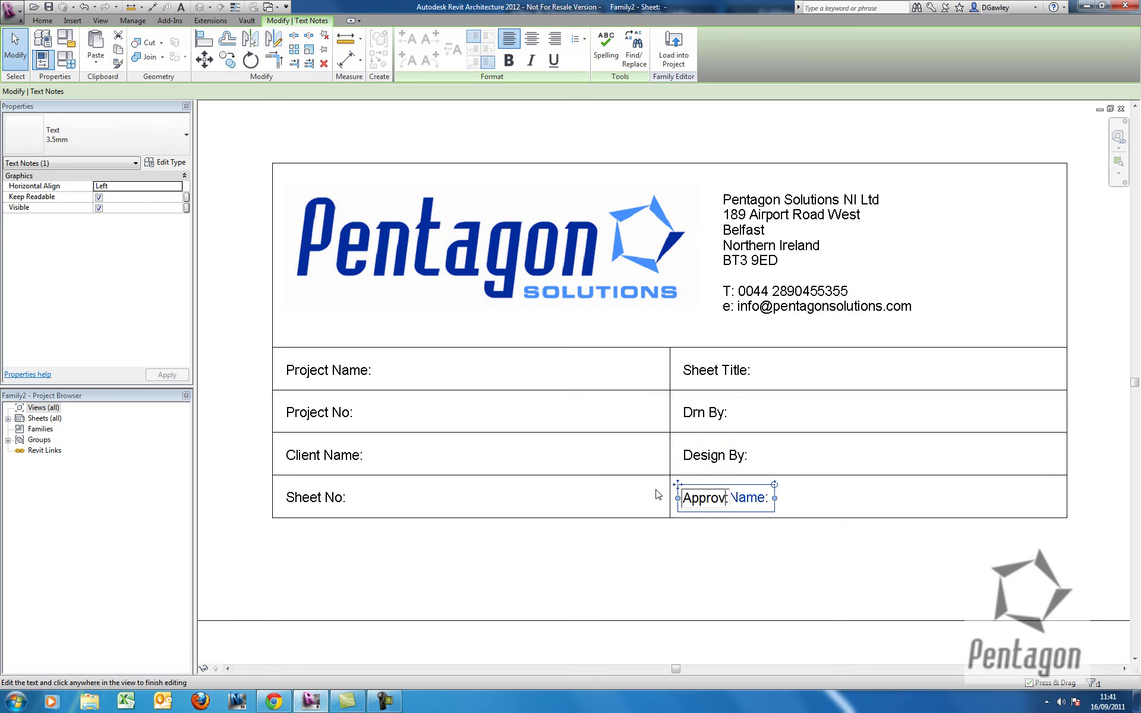
{"action": "key", "text": "BackSpace"}
{"action": "key", "text": "BackSpace"}
{"action": "key", "text": "BackSpace"}
{"action": "type", "text": "oved By"}
Delete the doubled colon so the last note reads 'Approved By:'.
{"action": "left_click", "coordinate": [551, 364]}
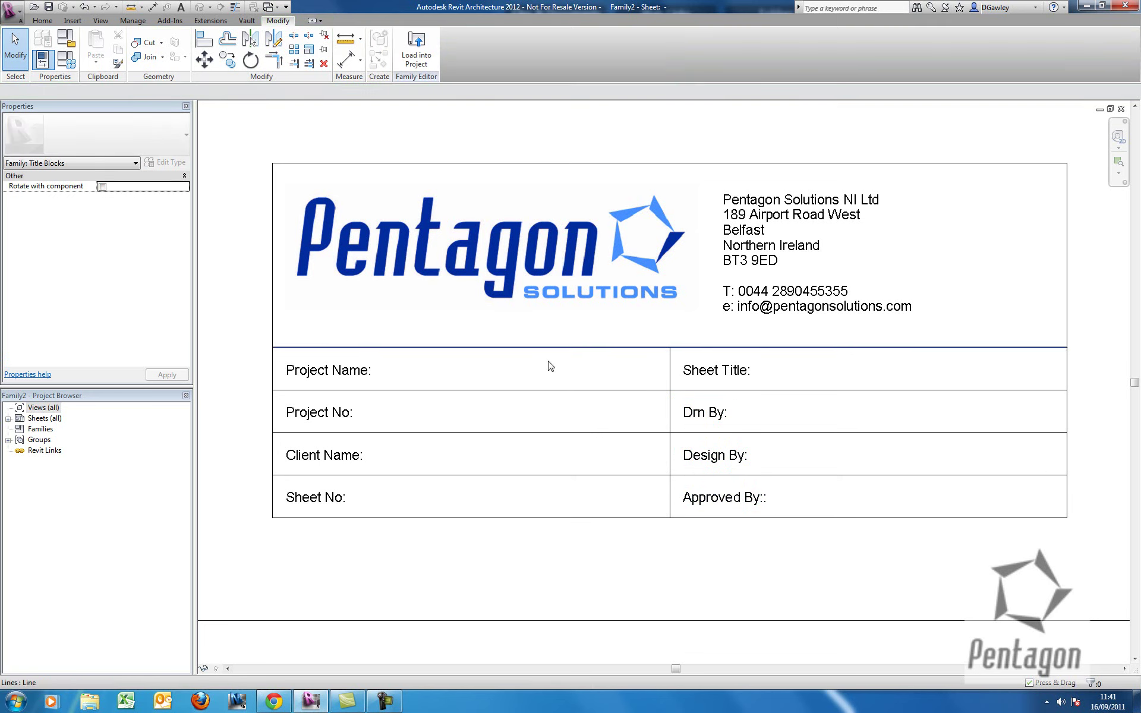
{"action": "scroll", "coordinate": [562, 366], "scroll_direction": "down", "scroll_amount": 2}
{"action": "scroll", "coordinate": [511, 412], "scroll_direction": "up", "scroll_amount": 2}
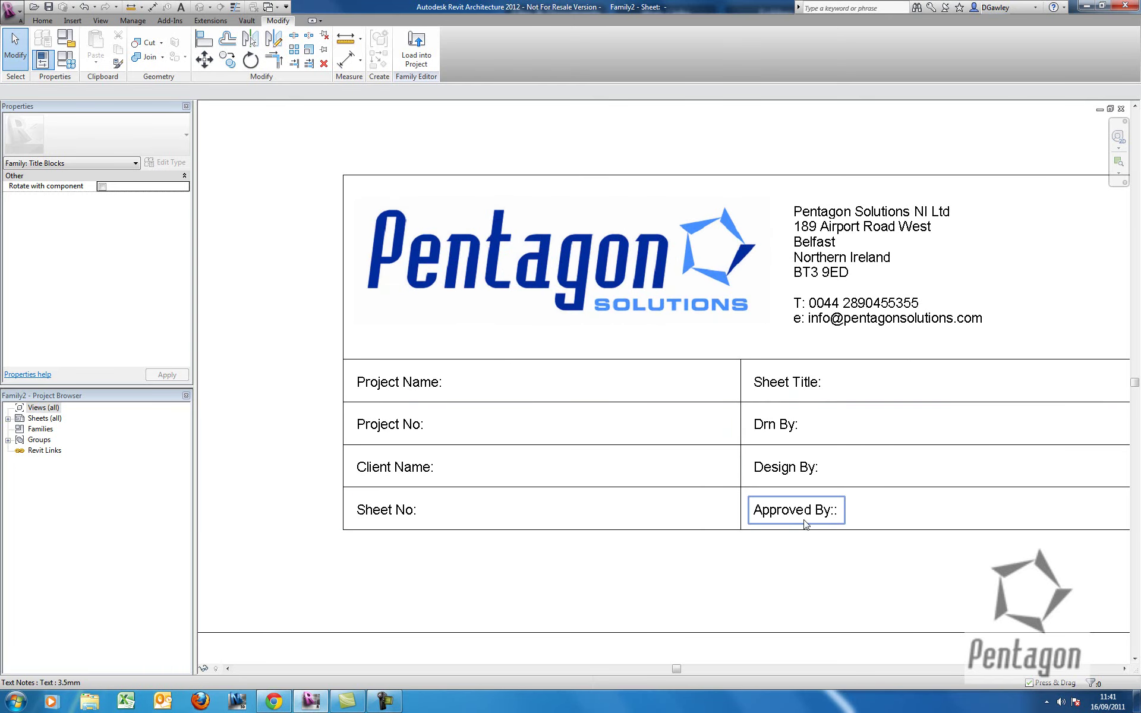
{"action": "double_click", "coordinate": [832, 512]}
{"action": "left_click", "coordinate": [660, 478]}
{"action": "left_click", "coordinate": [619, 463]}
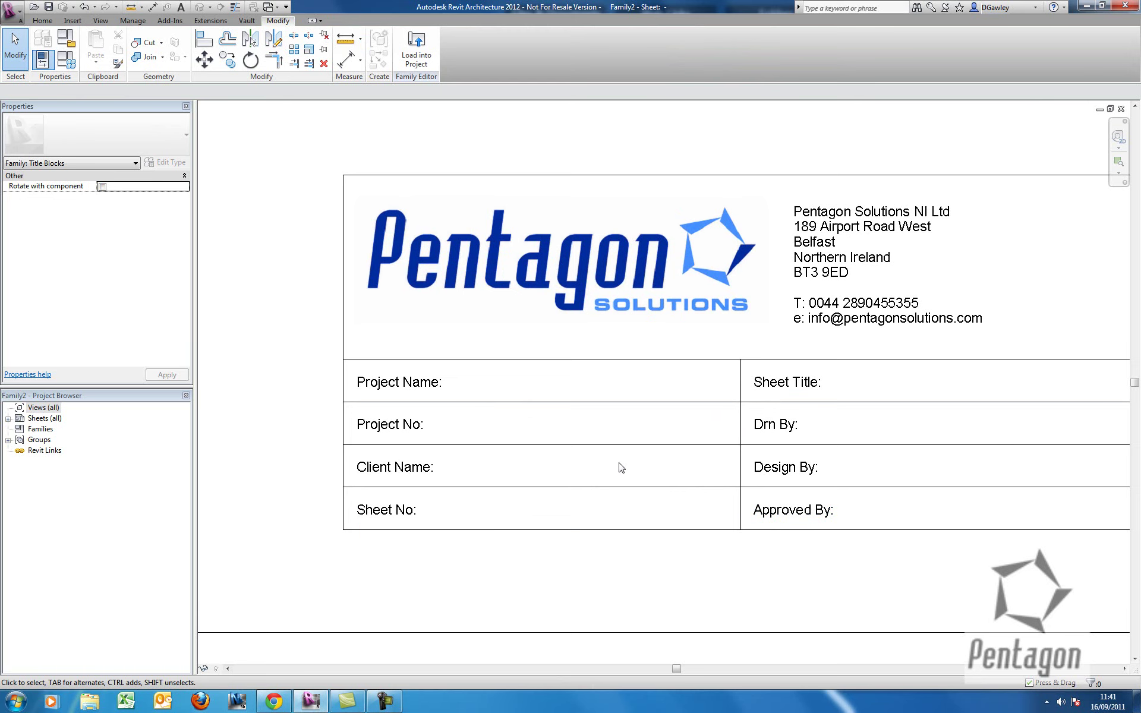
{"action": "middle_click_drag", "start_coordinate": [551, 311], "coordinate": [517, 293]}
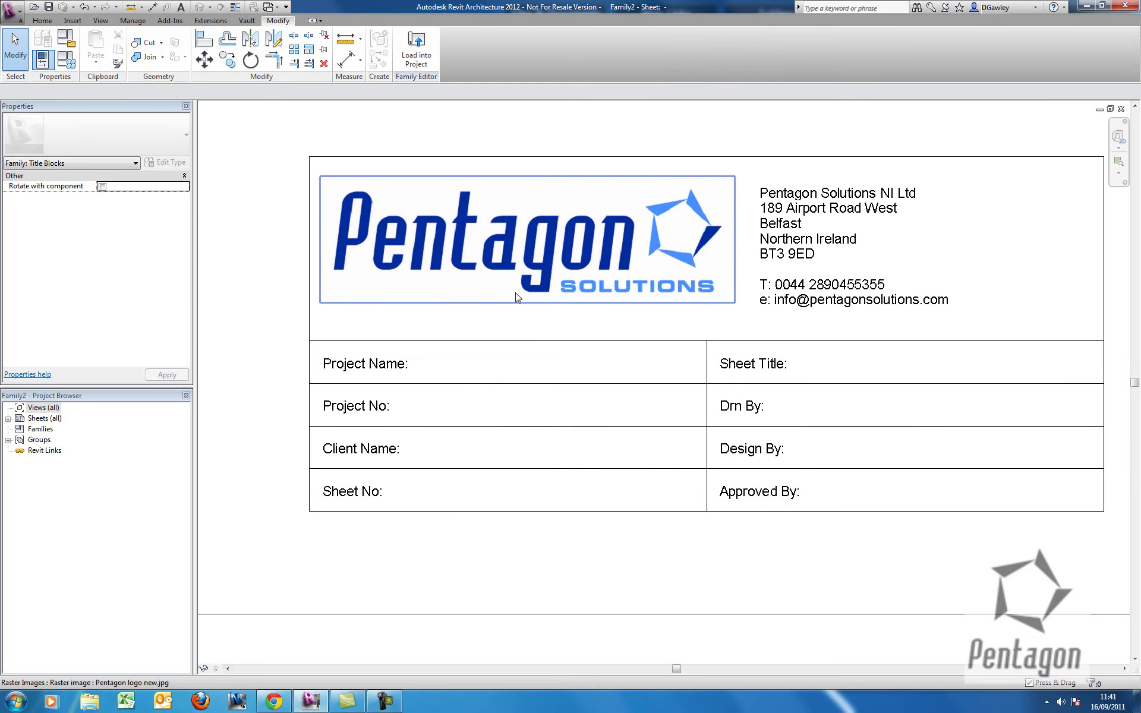
{"action": "left_click", "coordinate": [41, 20]}
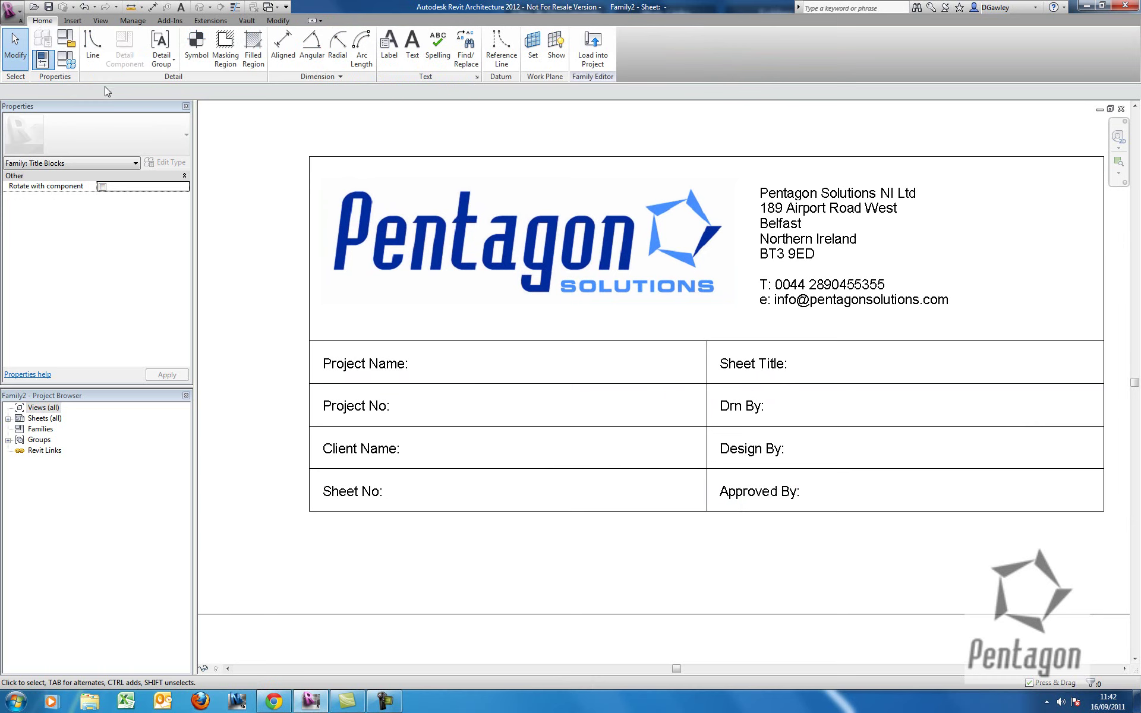
Duplicate the 8mm label type as a new 3.5mm type for placing labels.
{"action": "left_click", "coordinate": [389, 45]}
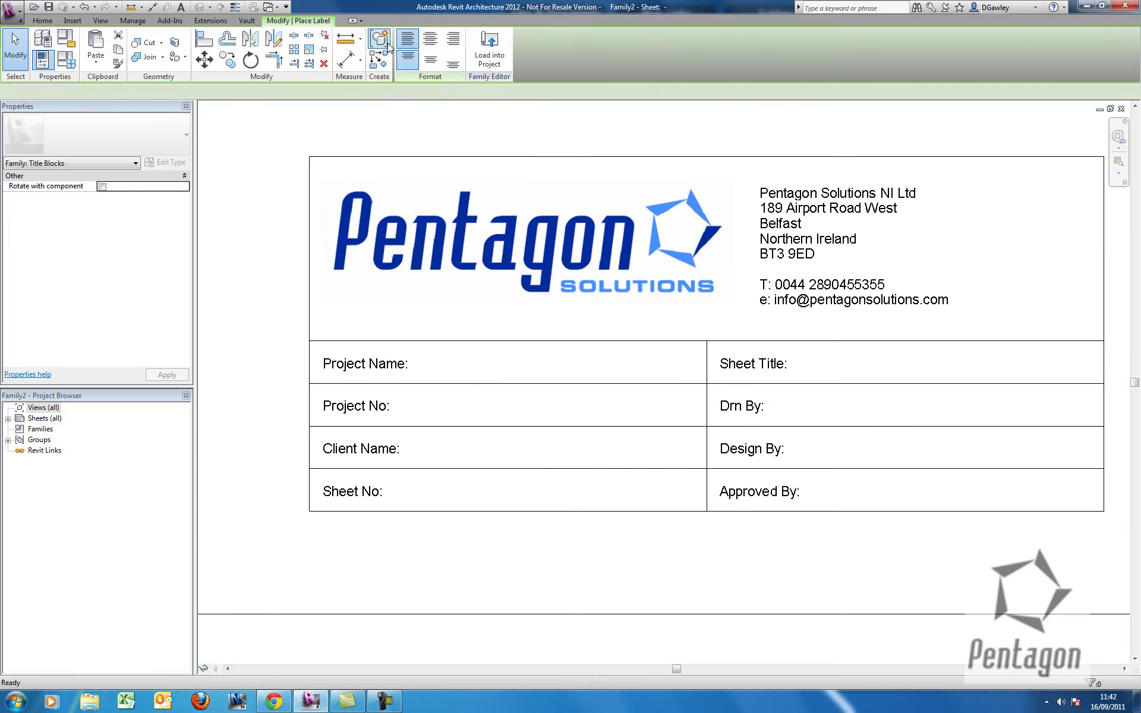
{"action": "left_click", "coordinate": [75, 135]}
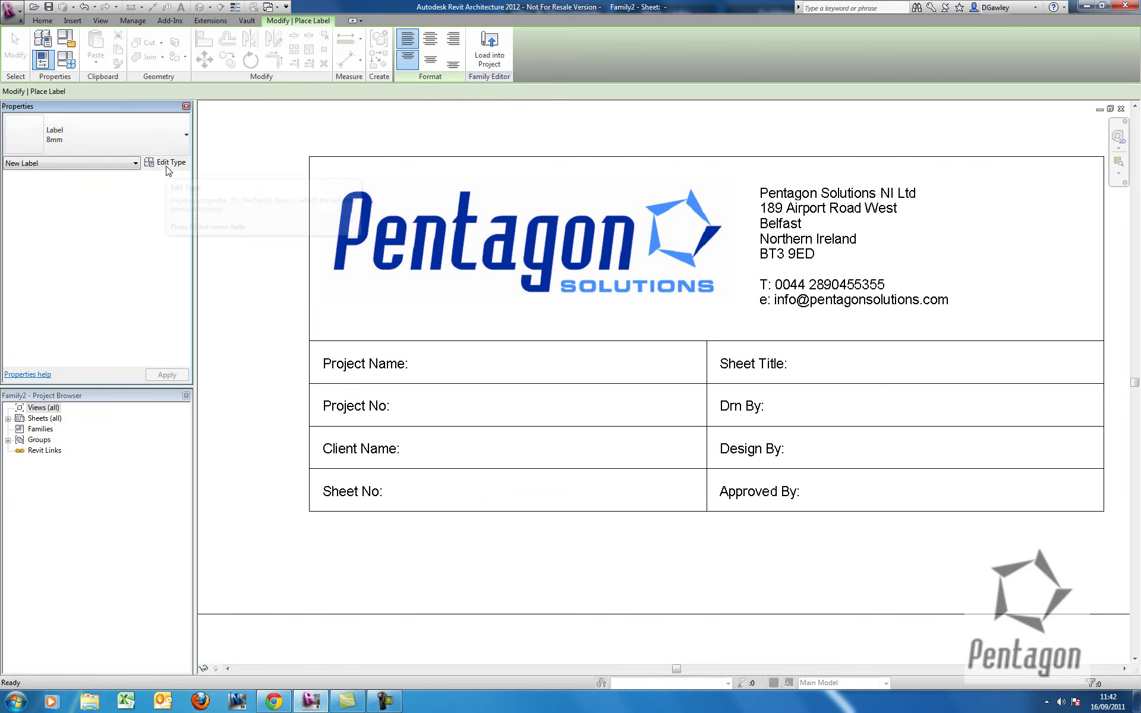
{"action": "left_click", "coordinate": [169, 165]}
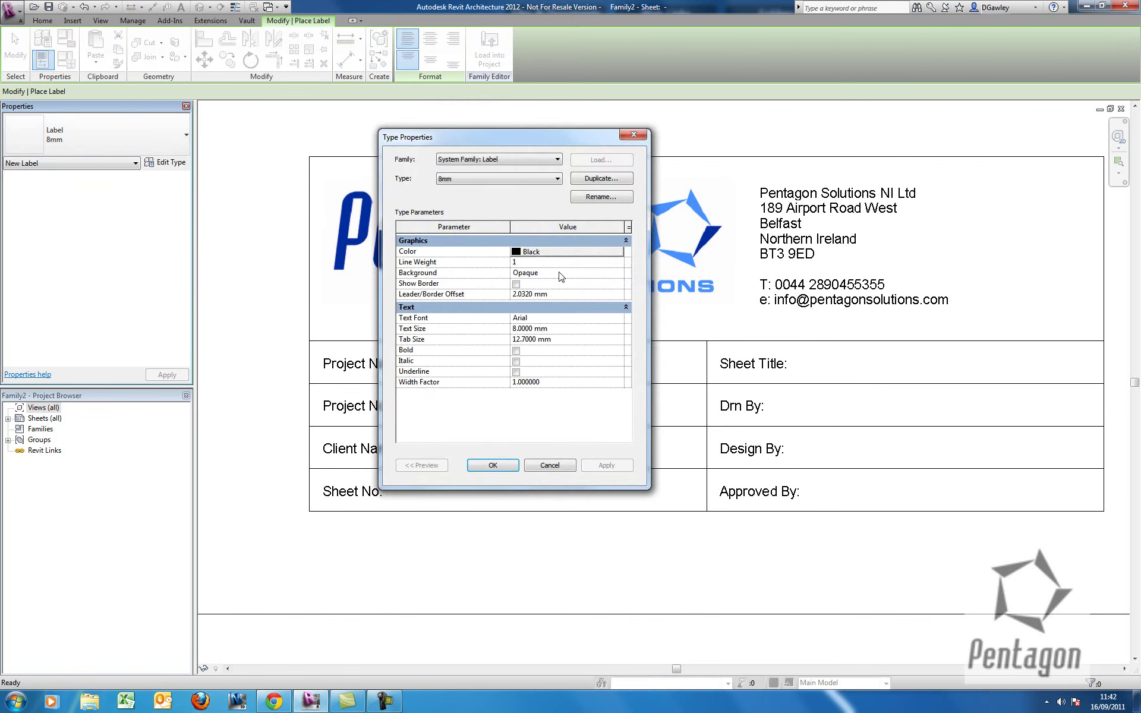
{"action": "left_click", "coordinate": [568, 329]}
{"action": "type", "text": "3"}
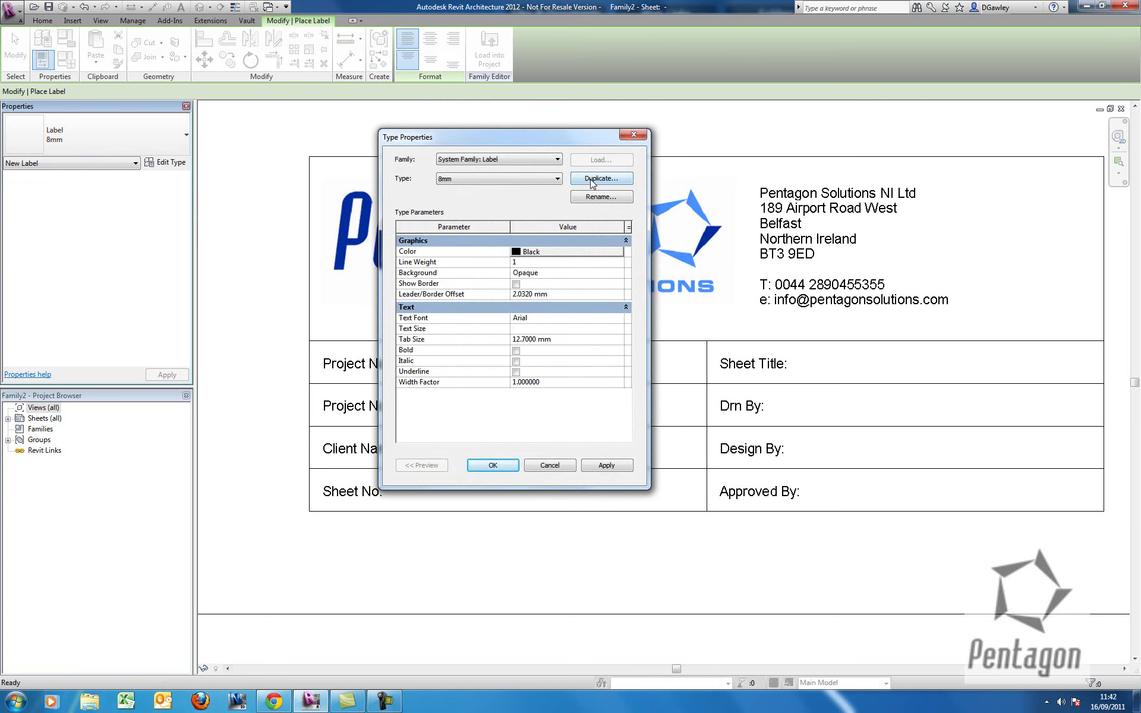
{"action": "left_click", "coordinate": [591, 179]}
{"action": "type", "text": "3.5mm"}
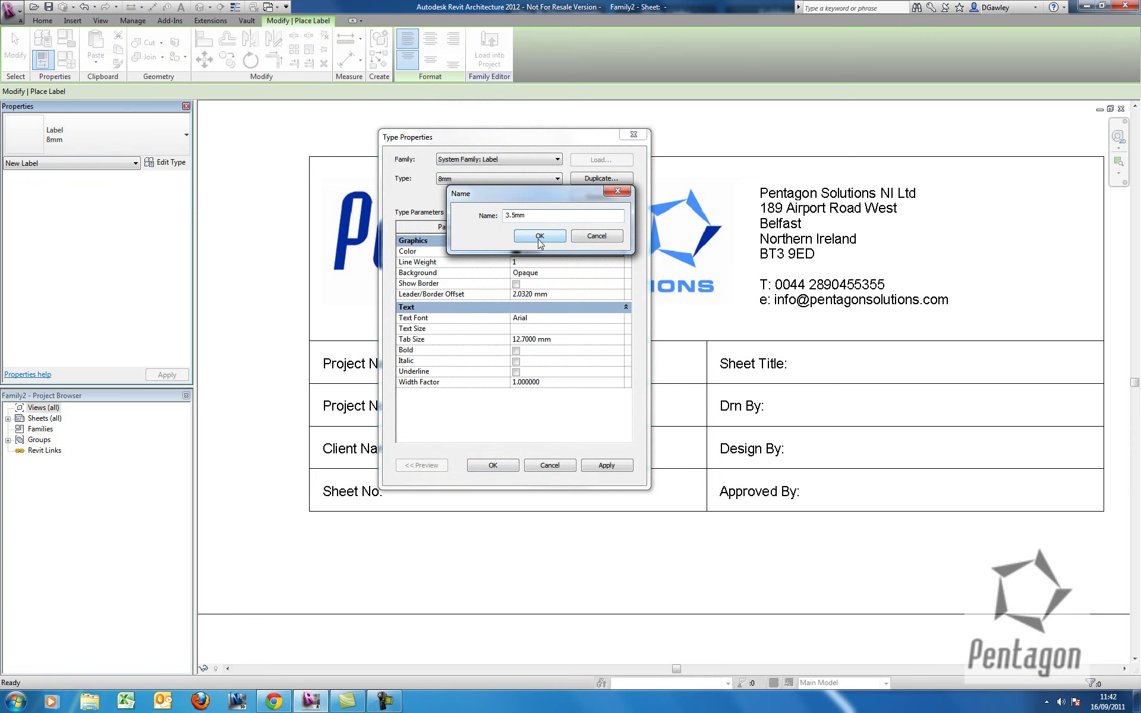
{"action": "left_click", "coordinate": [540, 237]}
{"action": "left_click", "coordinate": [559, 349]}
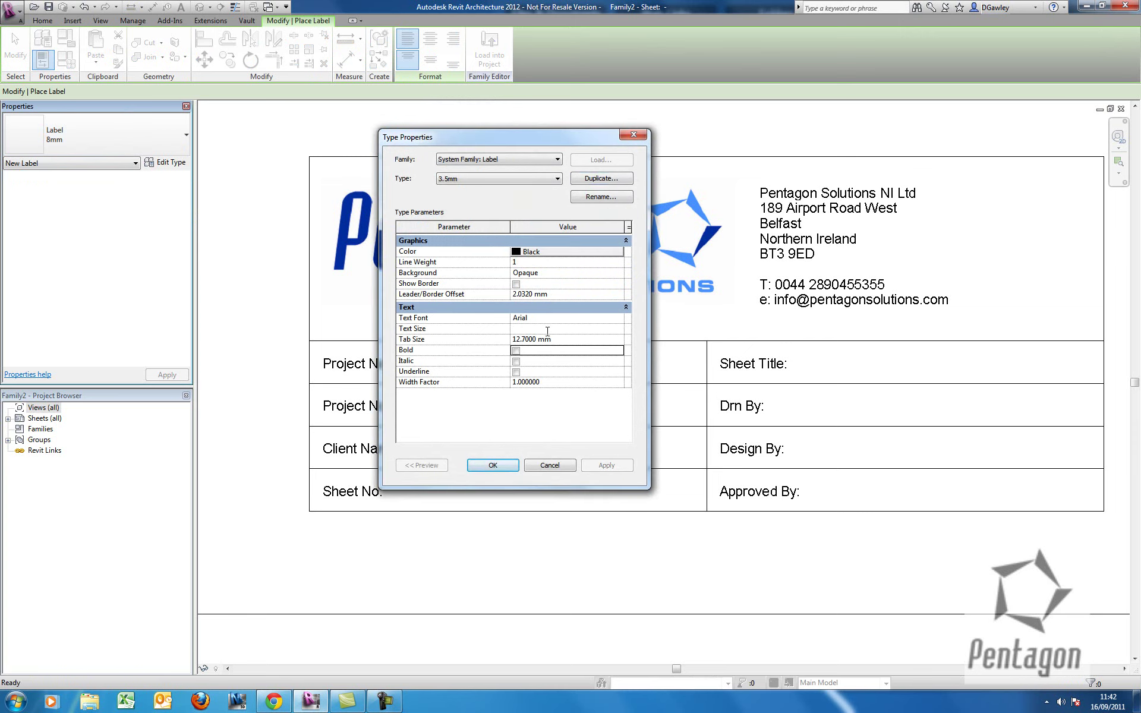
{"action": "left_click", "coordinate": [503, 467]}
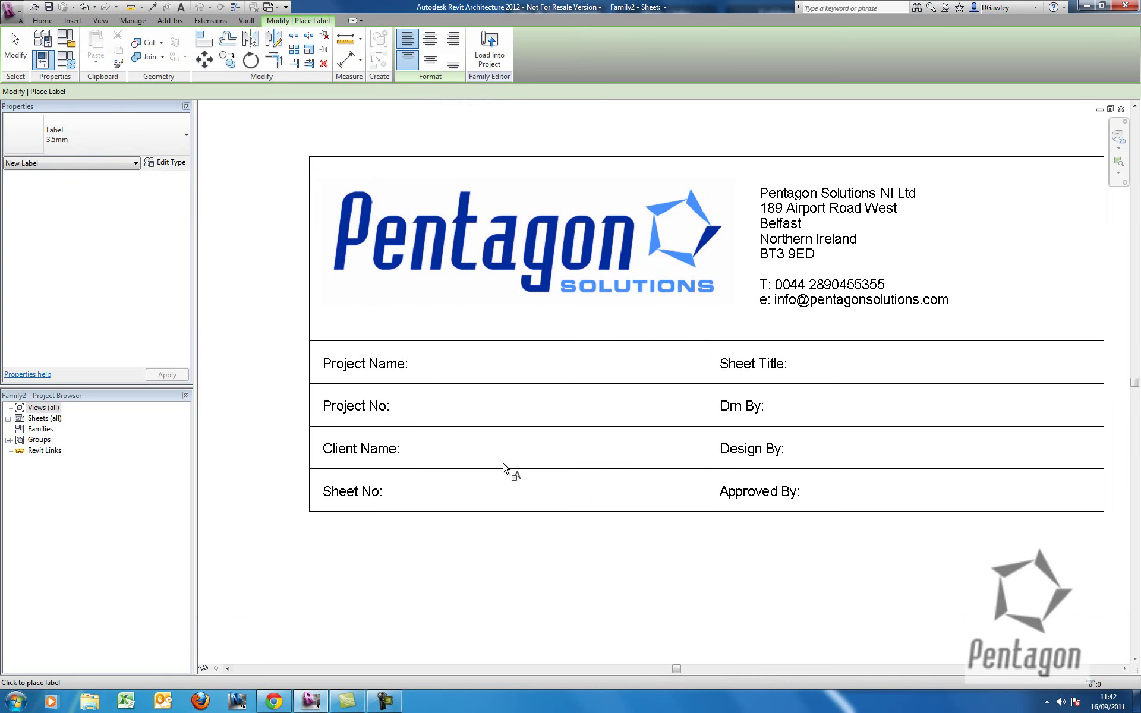
{"action": "middle_click_drag", "start_coordinate": [517, 433], "coordinate": [515, 410]}
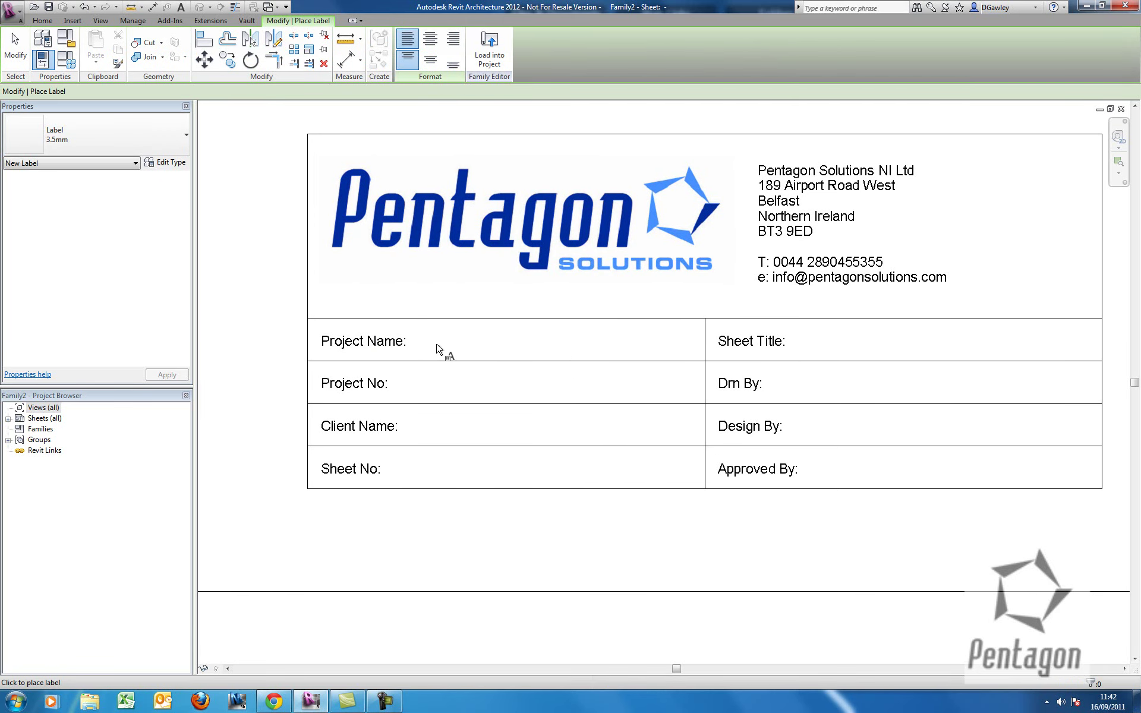
{"action": "left_click", "coordinate": [441, 350]}
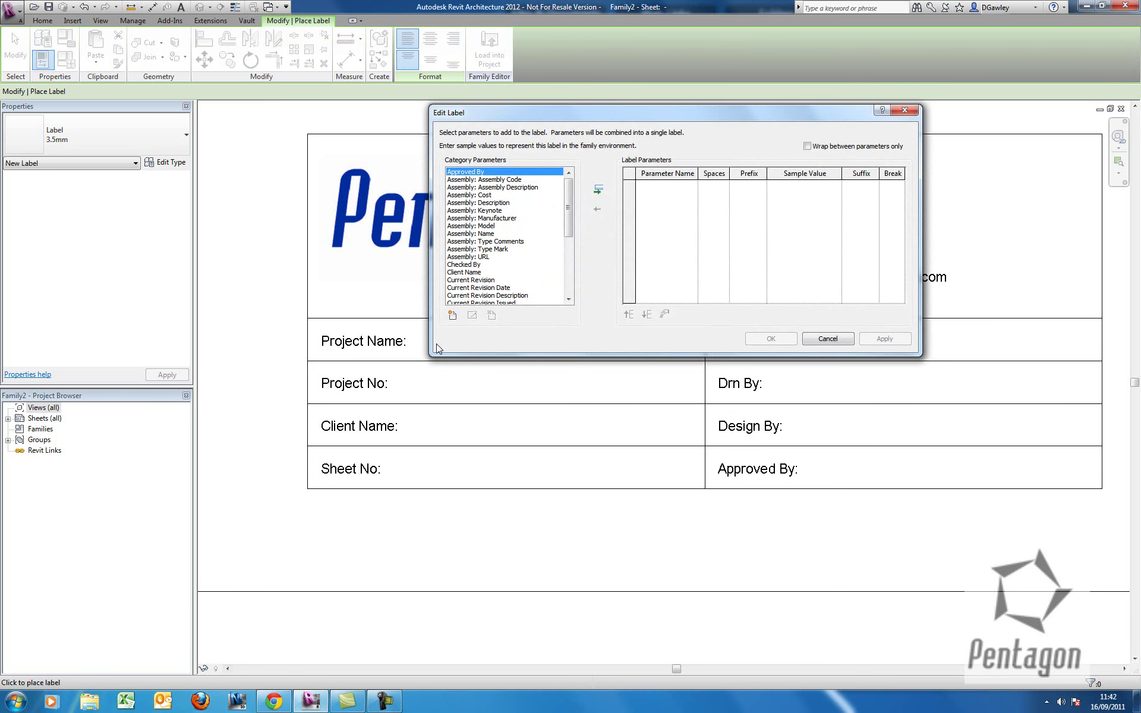
Place a 3.5mm label bound to the Project Name parameter beside the 'Project Name:' heading.
{"action": "left_click_drag", "start_coordinate": [568, 202], "coordinate": [569, 267]}
{"action": "left_click", "coordinate": [478, 249]}
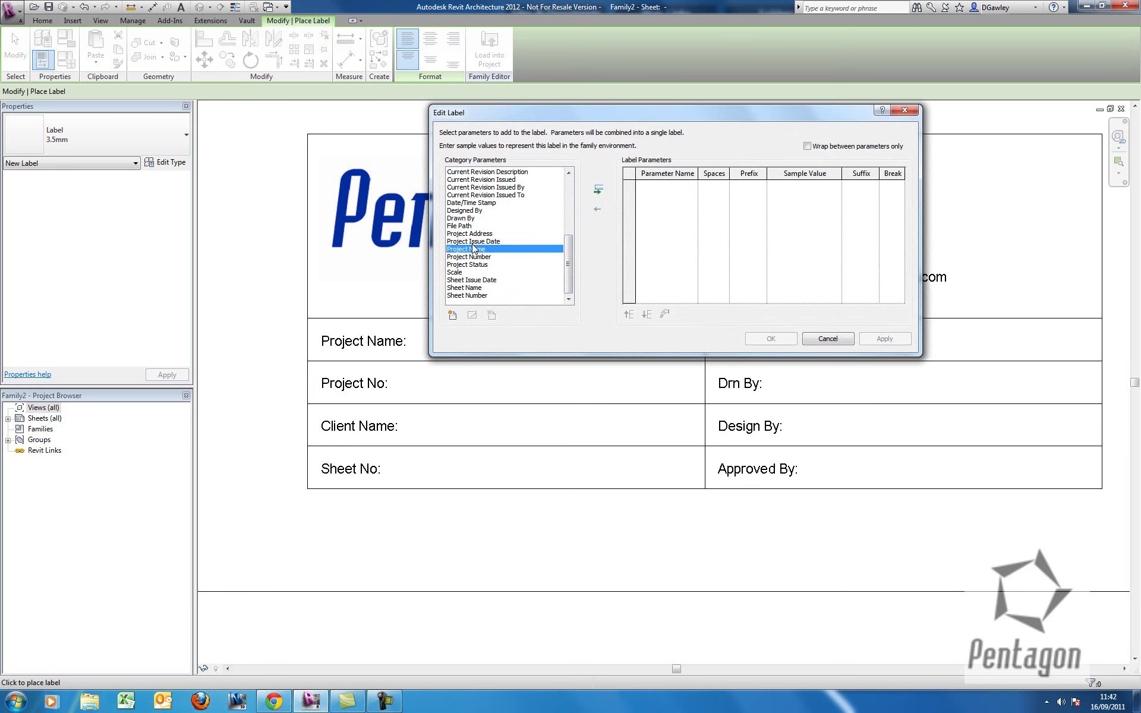
{"action": "left_click", "coordinate": [597, 189]}
{"action": "left_click", "coordinate": [779, 339]}
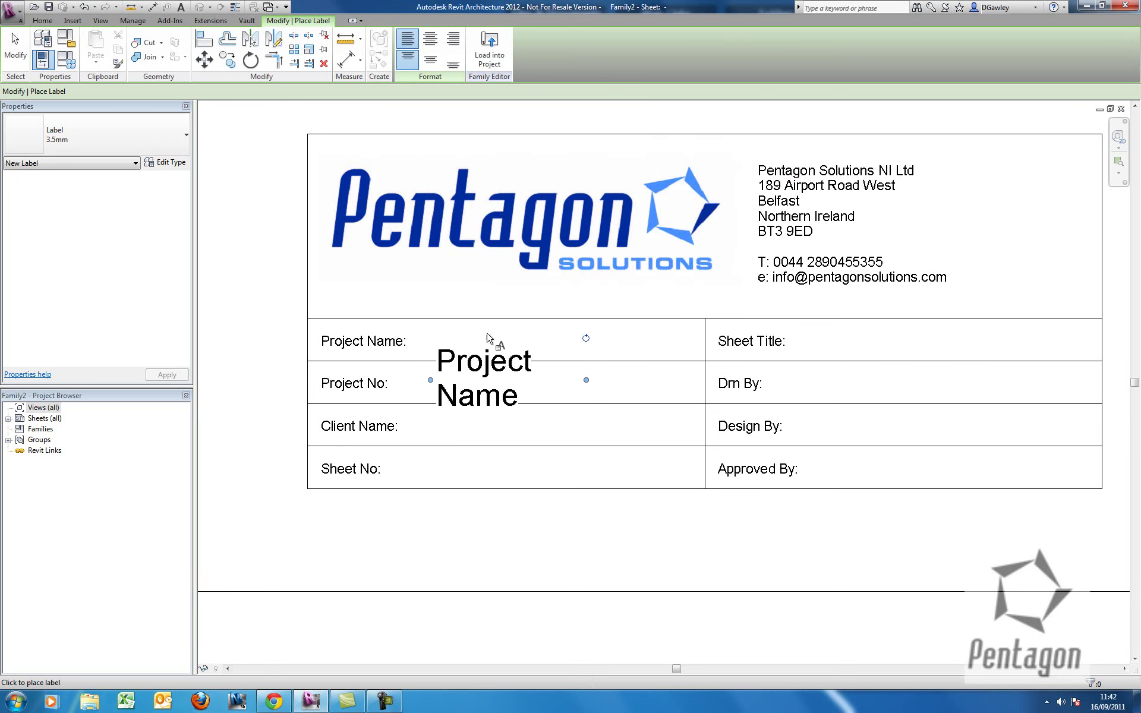
{"action": "right_click", "coordinate": [472, 324]}
{"action": "left_click", "coordinate": [475, 332]}
{"action": "right_click", "coordinate": [475, 332]}
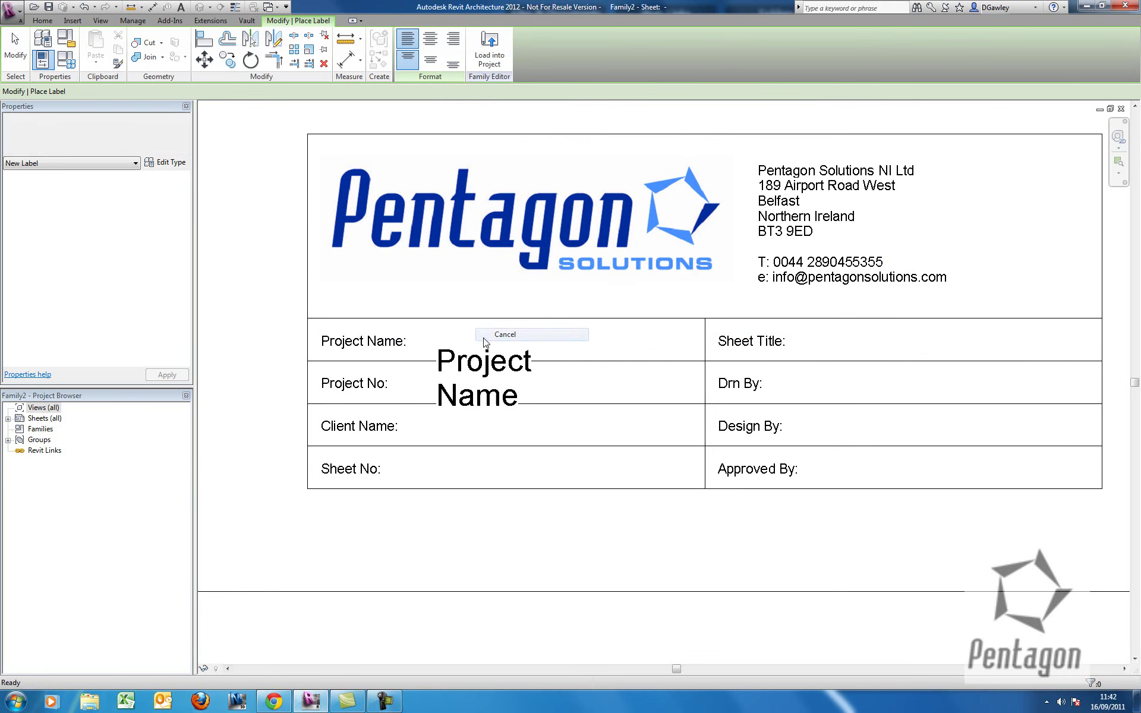
{"action": "left_click", "coordinate": [493, 334]}
{"action": "left_click", "coordinate": [472, 358]}
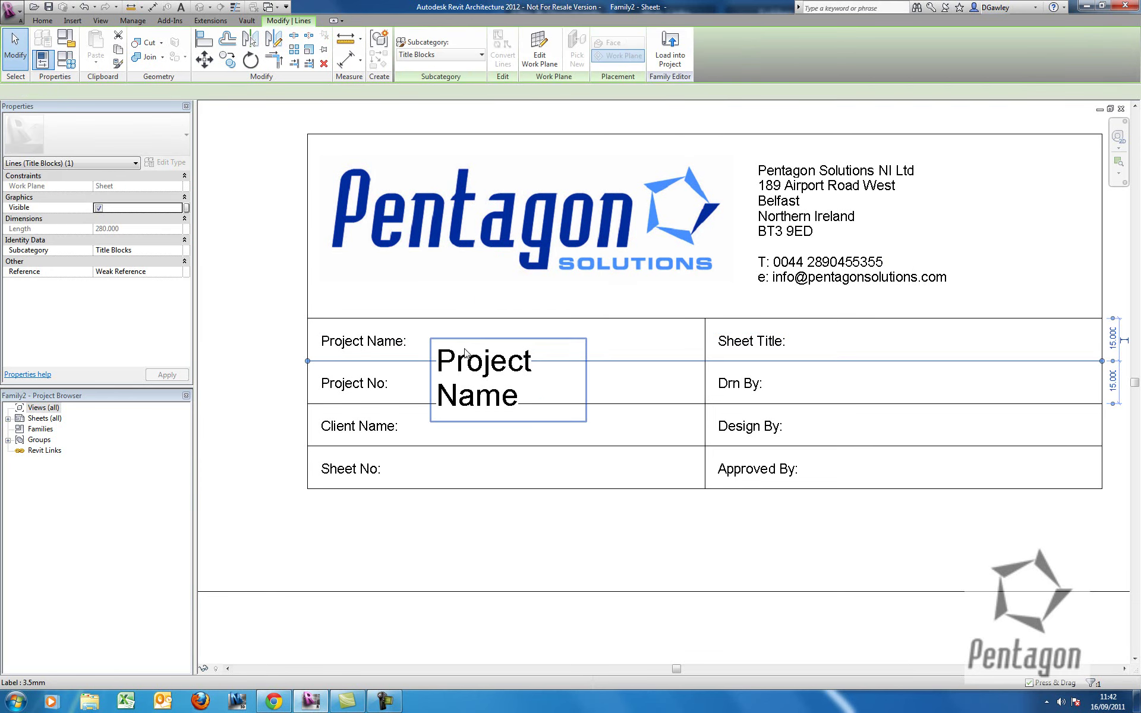
Widen the Project Name label box so its text fits on one line.
{"action": "left_click", "coordinate": [473, 357]}
{"action": "left_click_drag", "start_coordinate": [589, 382], "coordinate": [668, 385]}
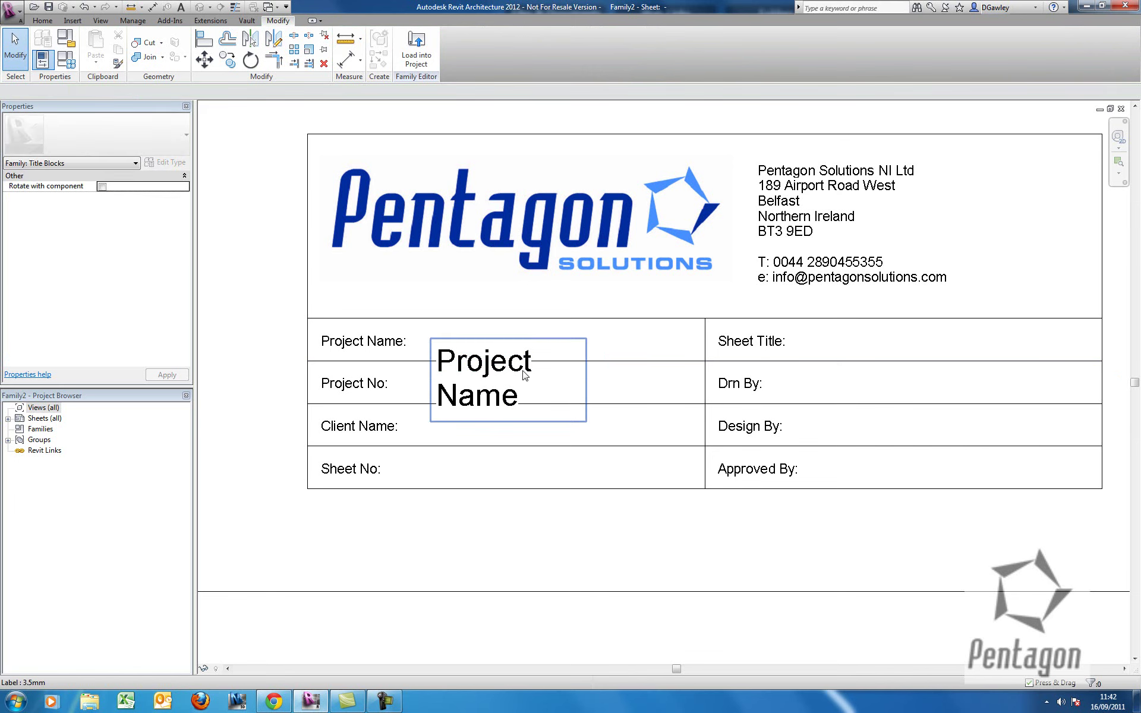
{"action": "left_click", "coordinate": [523, 368]}
{"action": "left_click_drag", "start_coordinate": [587, 381], "coordinate": [678, 382]}
Set the 3.5mm label type's Text Size to 3.5.
{"action": "left_click", "coordinate": [165, 162]}
{"action": "left_click", "coordinate": [553, 329]}
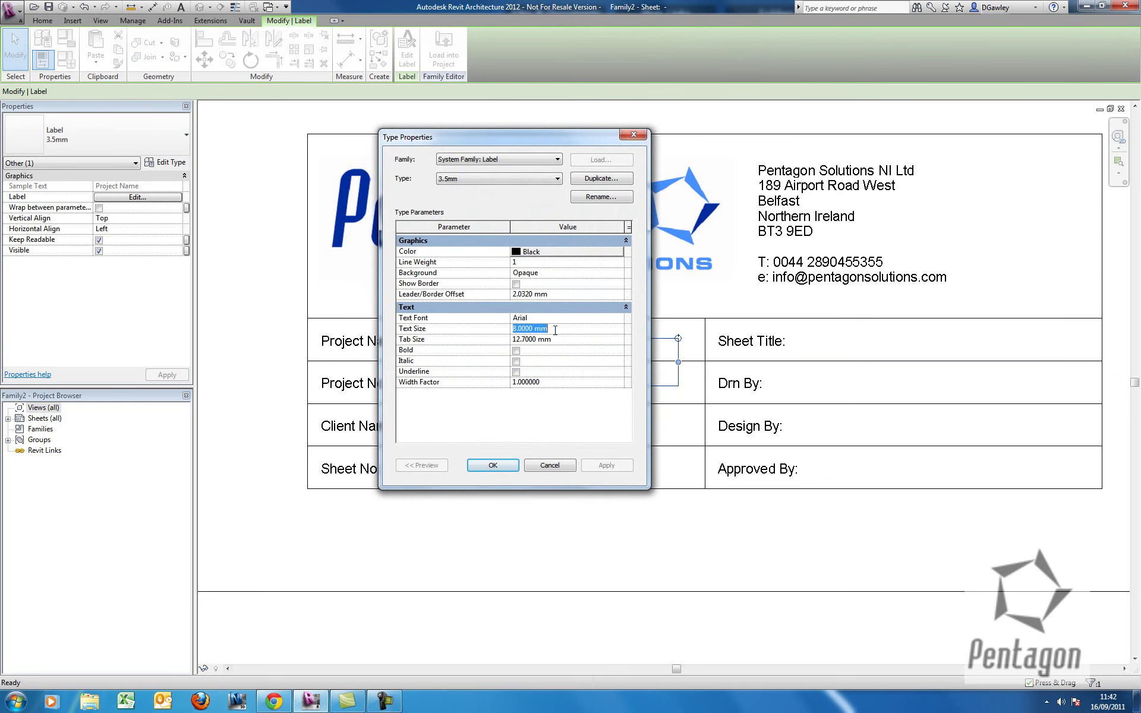
{"action": "type", "text": "3.5"}
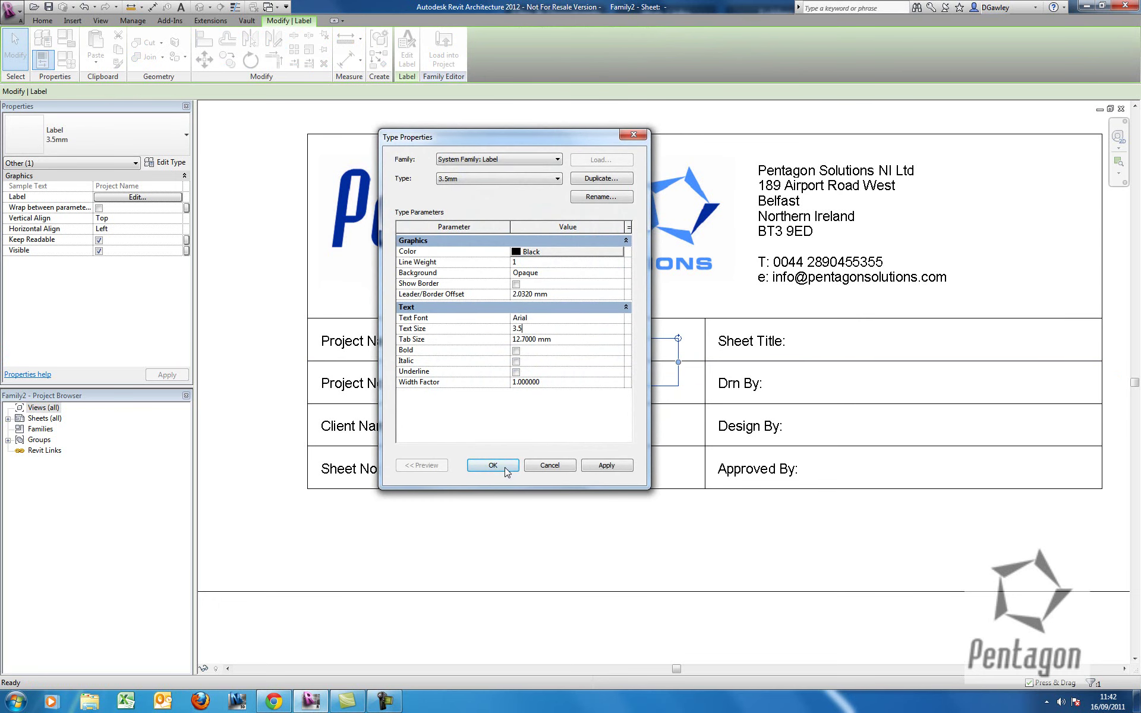
{"action": "left_click", "coordinate": [493, 466]}
{"action": "left_click", "coordinate": [505, 466]}
{"action": "left_click", "coordinate": [490, 351]}
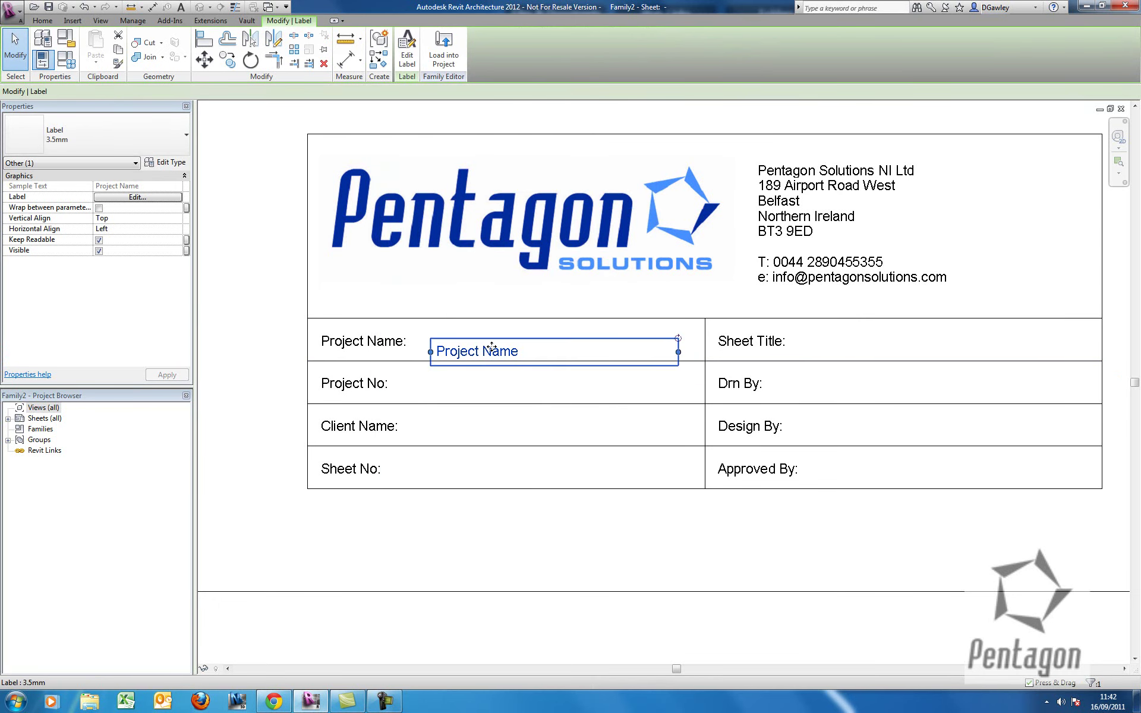
Move the Project Name label beside its heading and widen it to fill the cell.
{"action": "left_click_drag", "start_coordinate": [495, 336], "coordinate": [483, 325]}
{"action": "left_click_drag", "start_coordinate": [669, 351], "coordinate": [701, 343]}
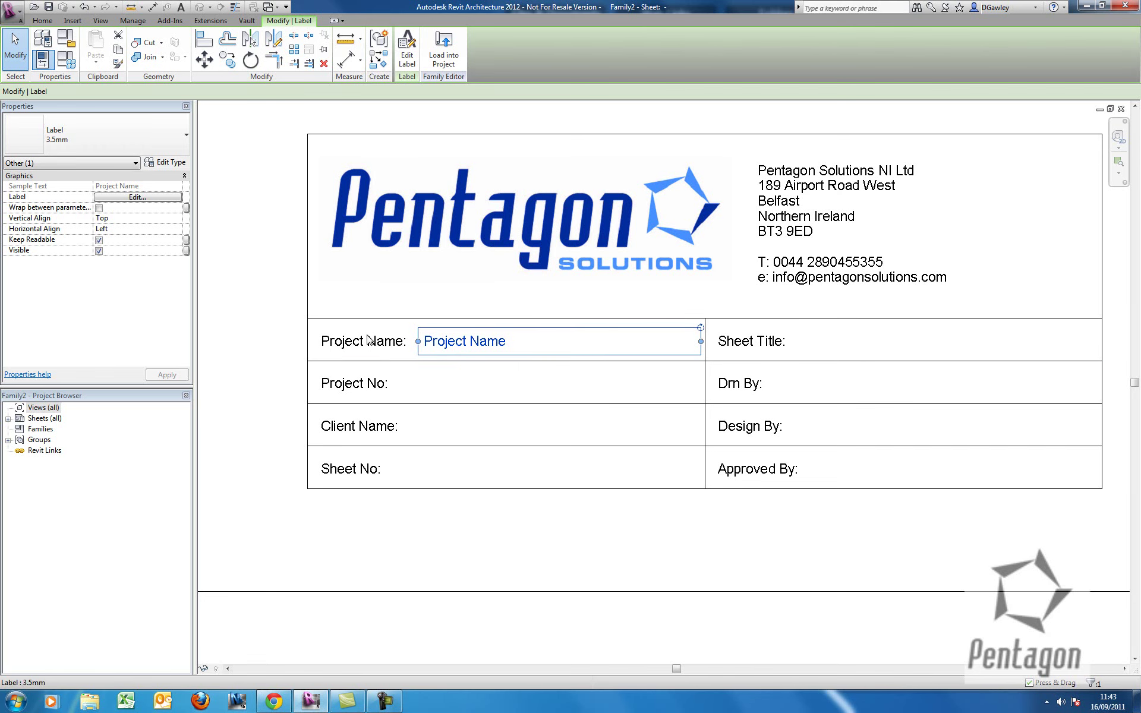
{"action": "left_click", "coordinate": [242, 346]}
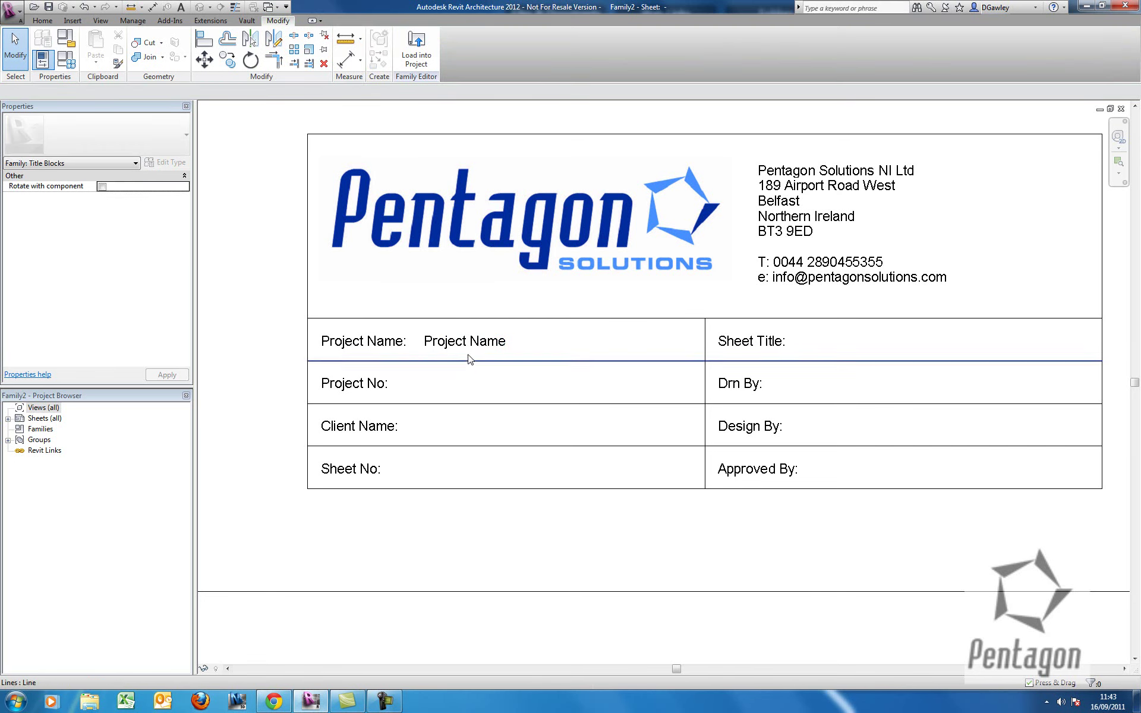
{"action": "left_click", "coordinate": [467, 352]}
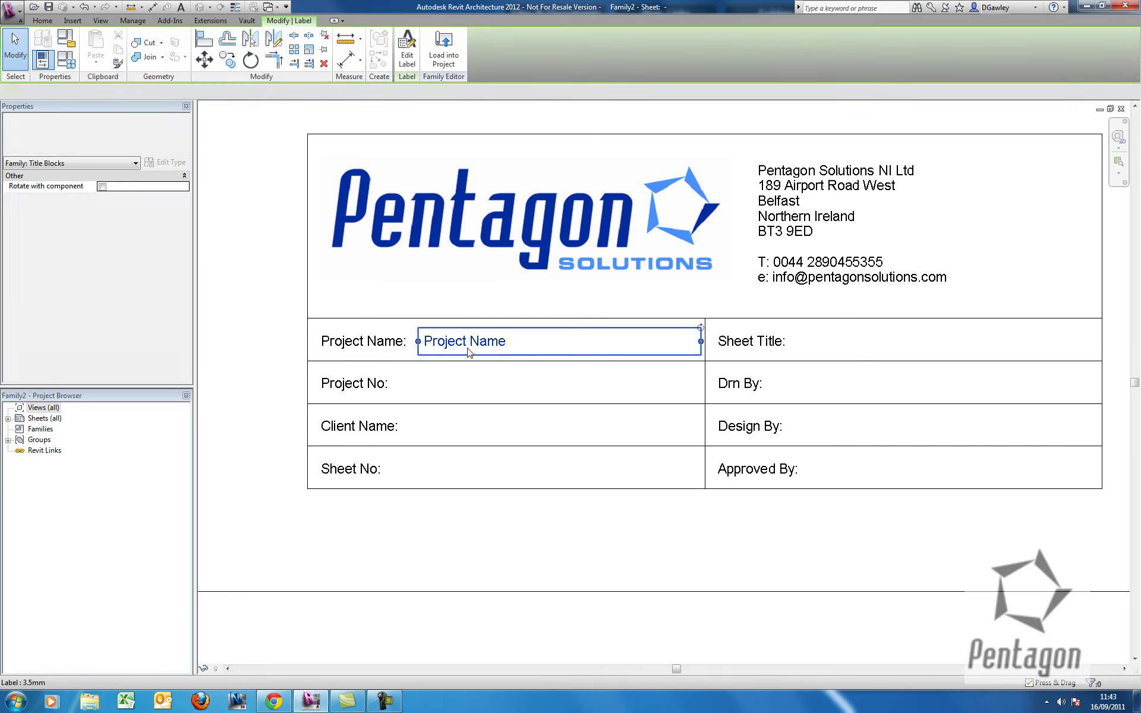
Copy the label into the Project No, Client Name, Sheet No, Sheet Title, Drn By and remaining right-column cells.
{"action": "left_click", "coordinate": [227, 59]}
{"action": "left_click", "coordinate": [705, 319]}
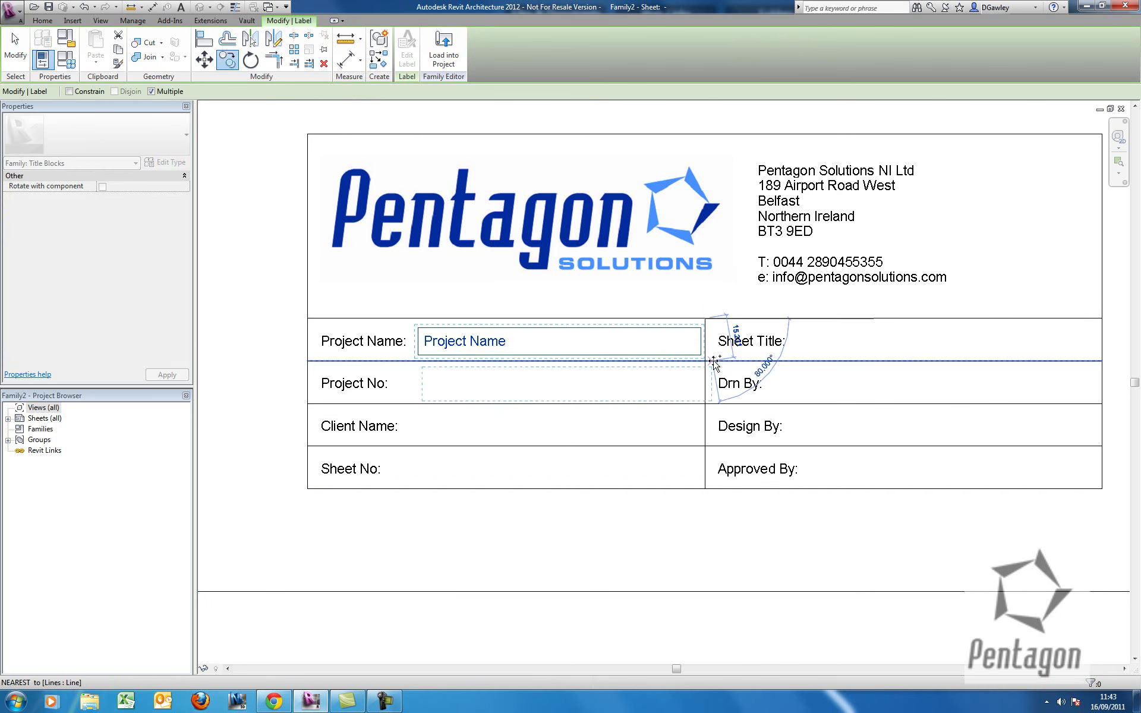
{"action": "left_click", "coordinate": [705, 362]}
{"action": "left_click", "coordinate": [705, 403]}
{"action": "left_click", "coordinate": [706, 446]}
{"action": "middle_click_drag", "start_coordinate": [1008, 375], "coordinate": [800, 390]}
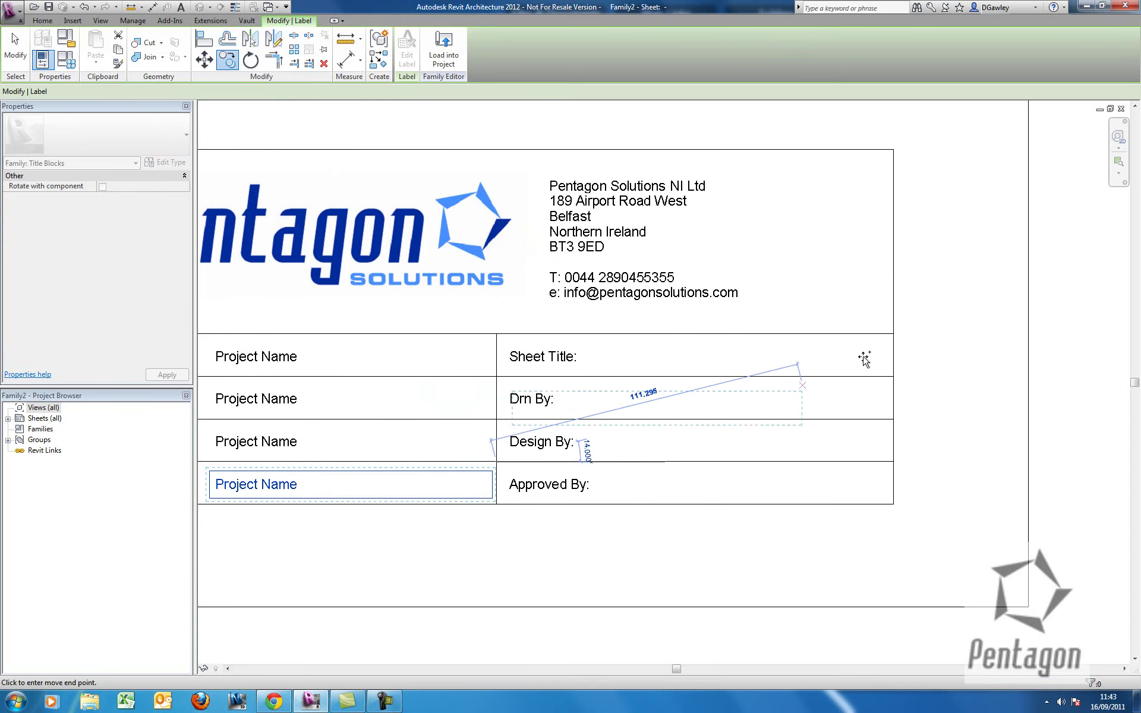
{"action": "left_click", "coordinate": [893, 335]}
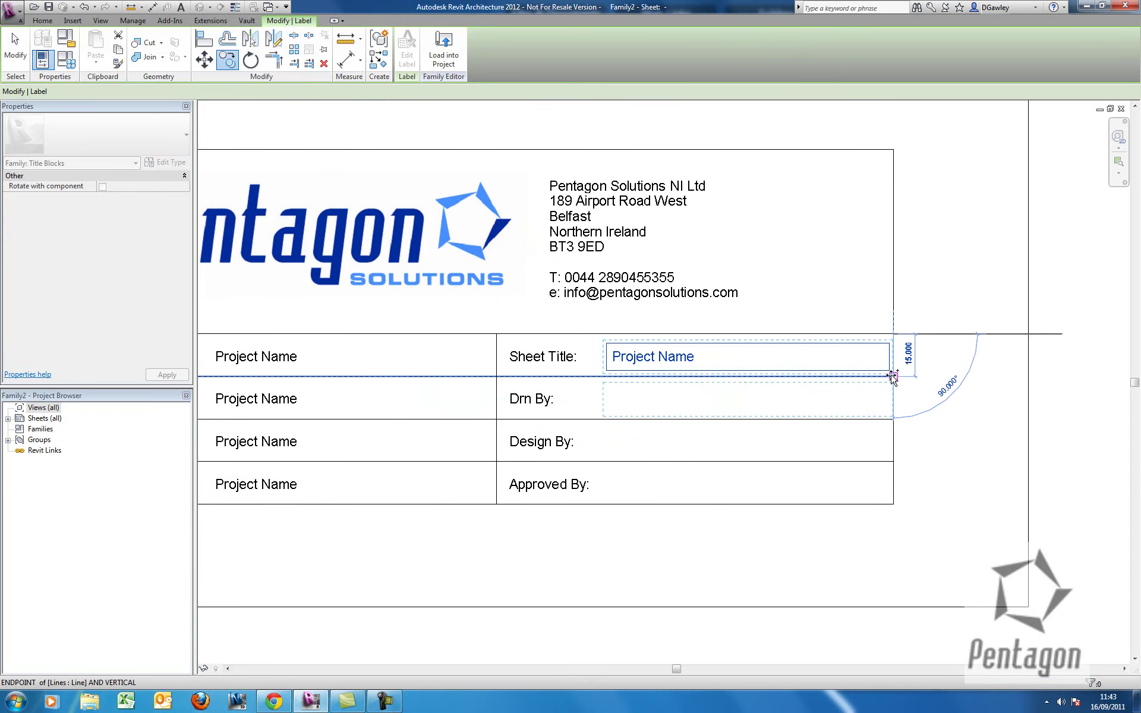
{"action": "left_click", "coordinate": [894, 419]}
{"action": "left_click", "coordinate": [893, 462]}
{"action": "right_click", "coordinate": [659, 382]}
{"action": "left_click", "coordinate": [669, 387]}
{"action": "right_click", "coordinate": [668, 385]}
{"action": "left_click", "coordinate": [699, 392]}
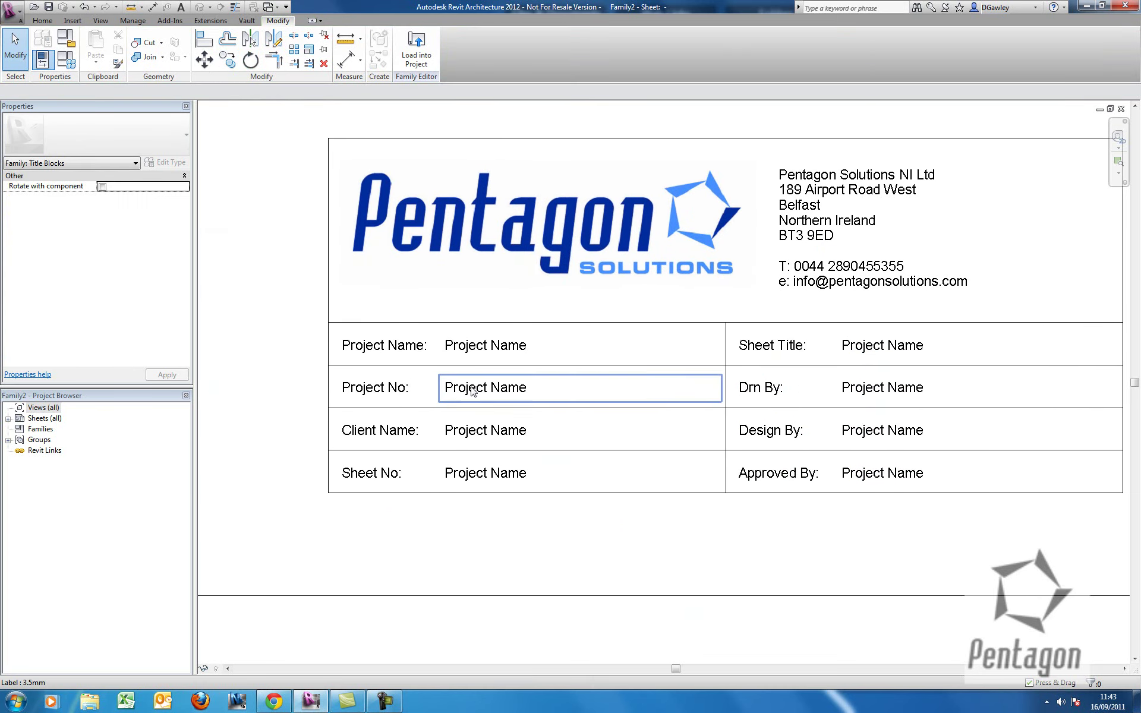
Rebind the Project No row label from Project Name to the Project Number parameter.
{"action": "left_click", "coordinate": [473, 390]}
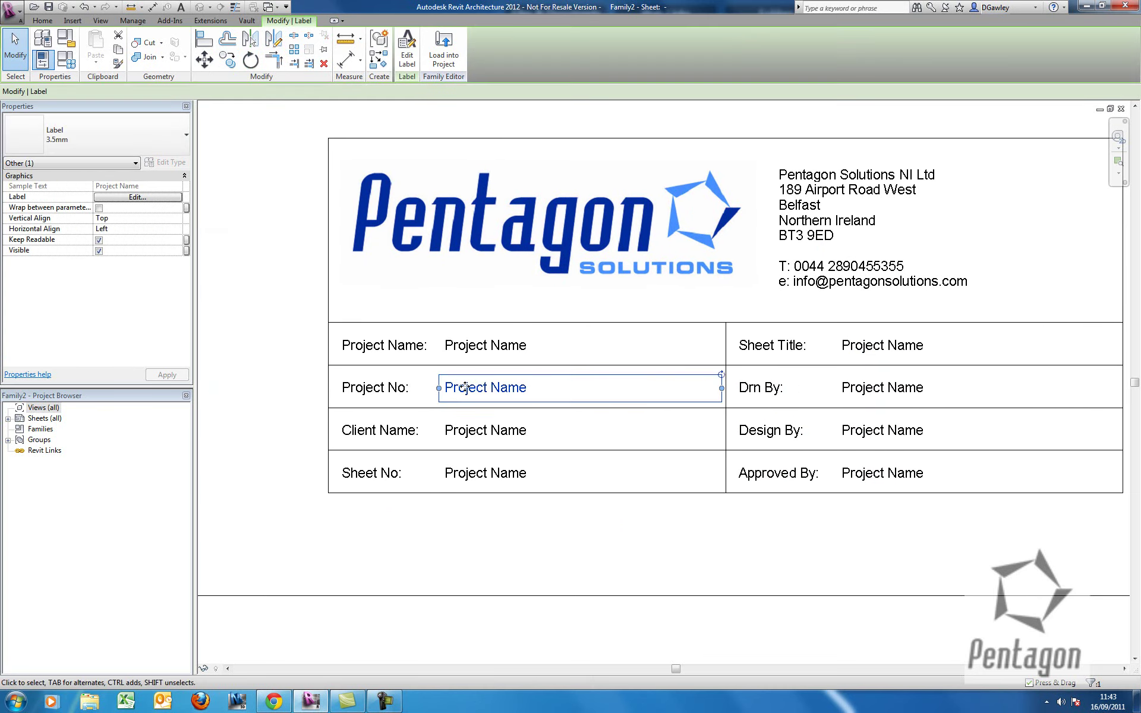
{"action": "left_click", "coordinate": [131, 197]}
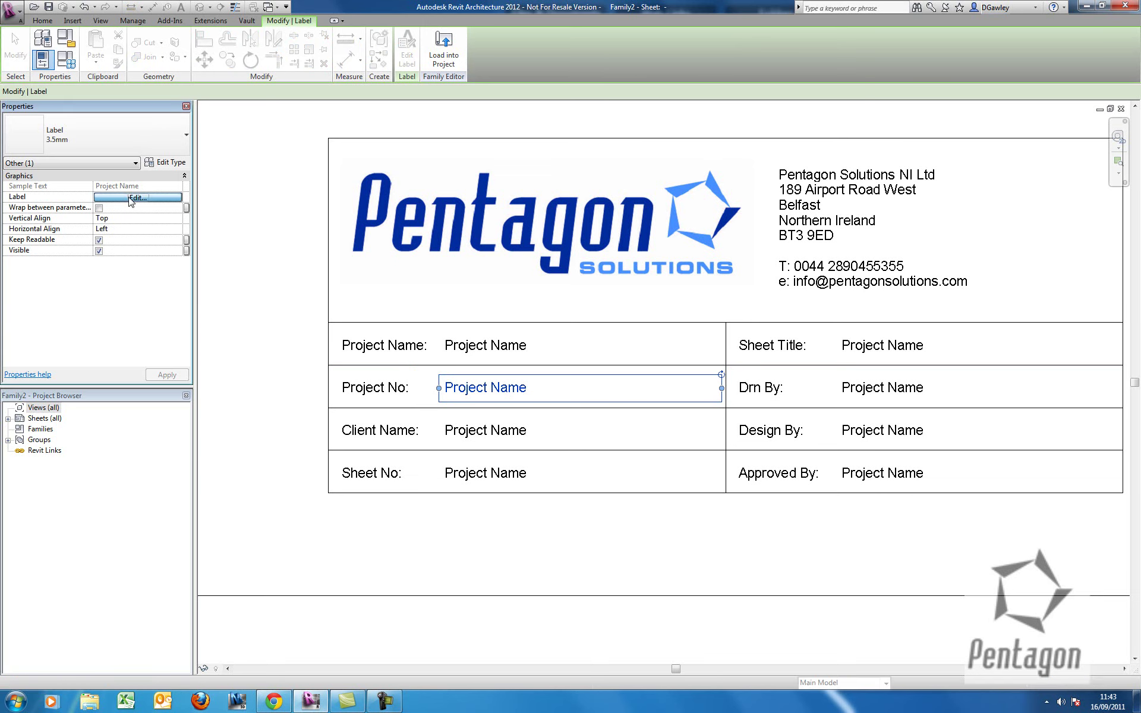
{"action": "left_click", "coordinate": [762, 160]}
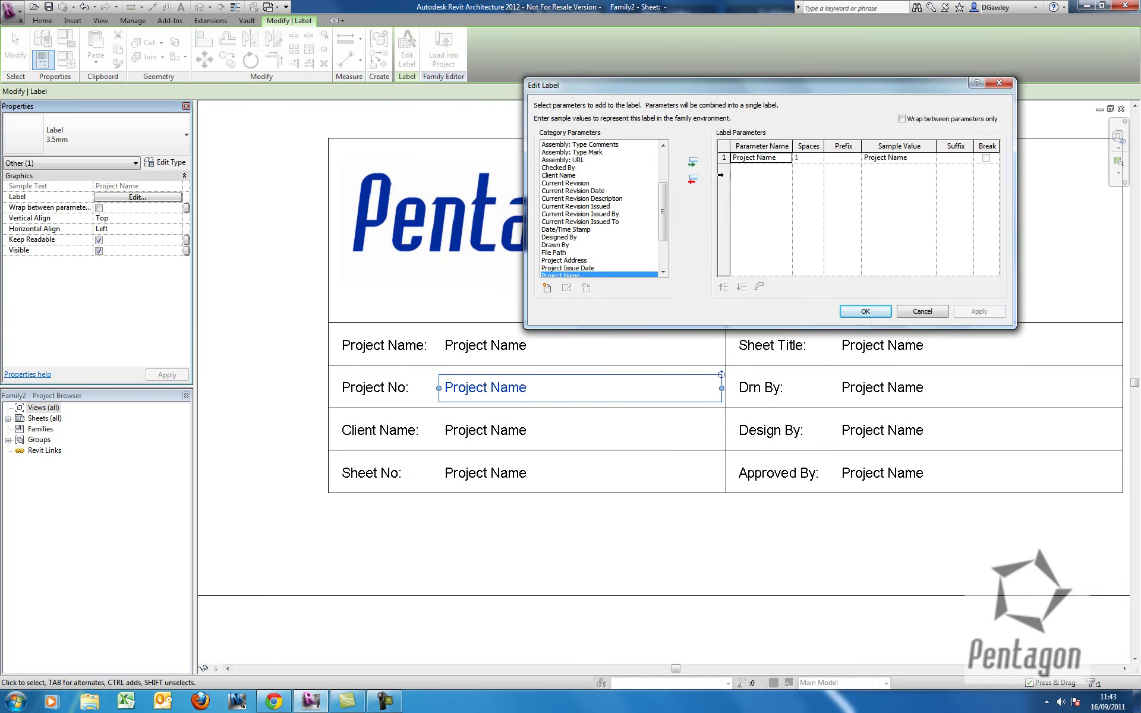
{"action": "left_click", "coordinate": [691, 181]}
{"action": "scroll", "coordinate": [668, 224], "scroll_direction": "down", "scroll_amount": 1}
{"action": "scroll", "coordinate": [666, 224], "scroll_direction": "down", "scroll_amount": 2}
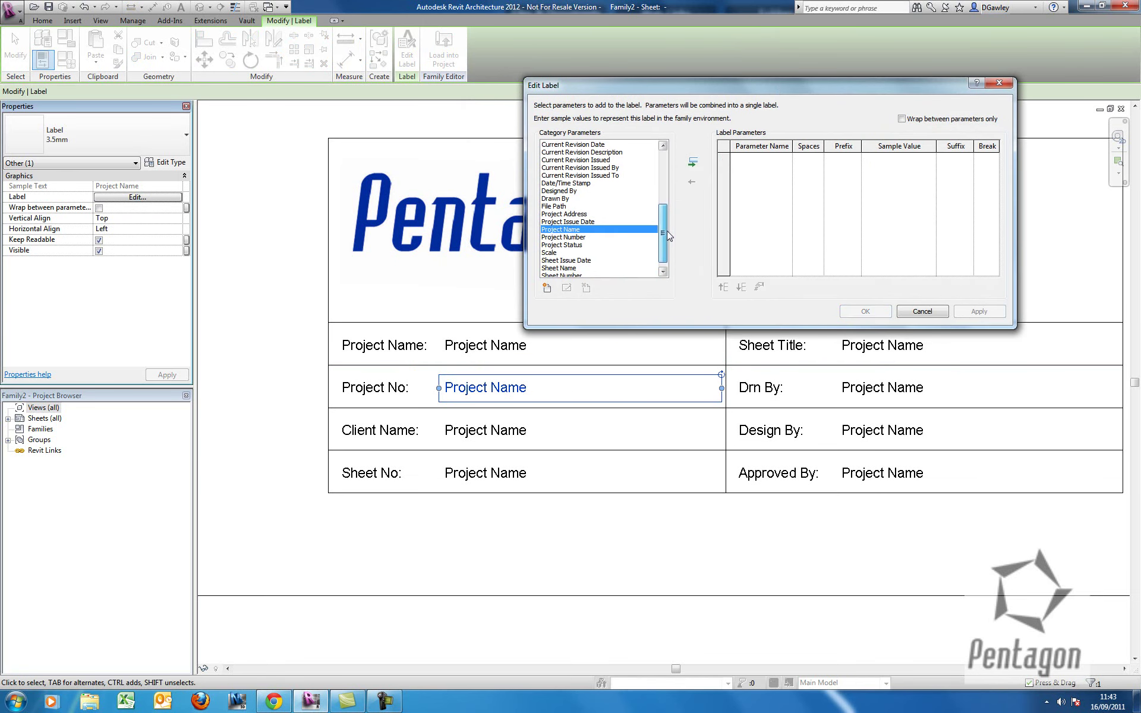
{"action": "left_click", "coordinate": [563, 237]}
{"action": "left_click", "coordinate": [692, 162]}
{"action": "left_click", "coordinate": [865, 311]}
{"action": "key", "text": "Escape"}
Rebind the Client Name row label to the Client Name parameter.
{"action": "left_click", "coordinate": [509, 436]}
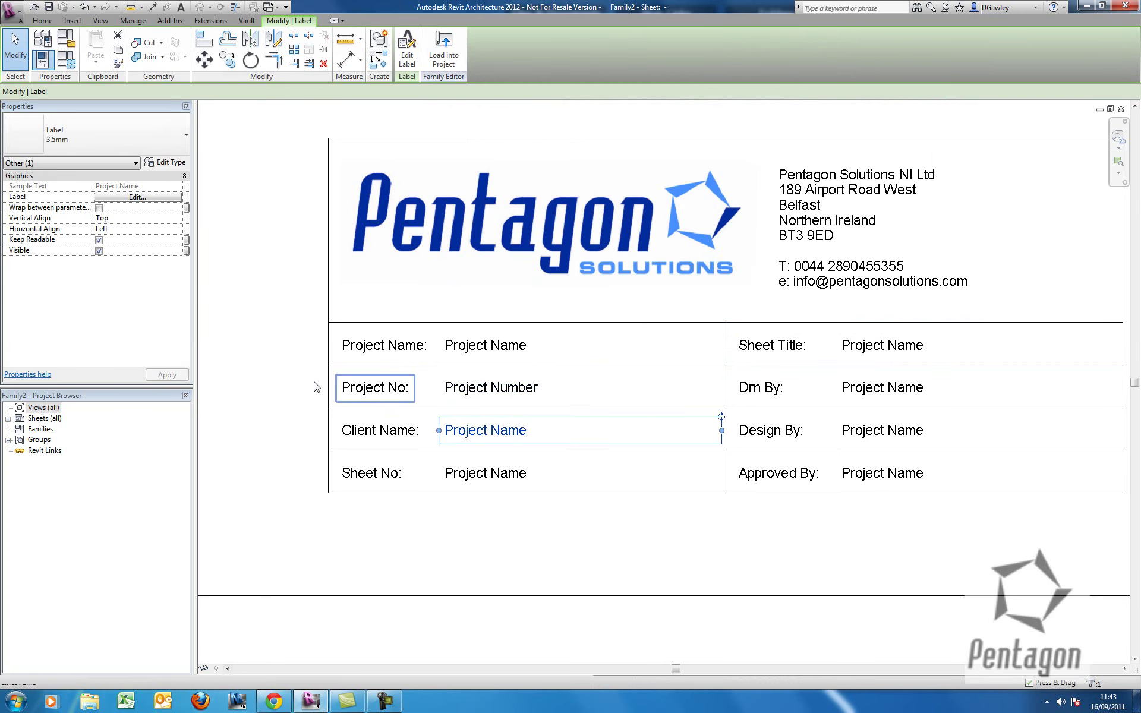
{"action": "left_click", "coordinate": [138, 197]}
{"action": "mouse_move", "coordinate": [663, 208]}
{"action": "left_mouse_down"}
{"action": "mouse_move", "coordinate": [662, 233]}
{"action": "mouse_move", "coordinate": [664, 214]}
{"action": "left_mouse_up"}
{"action": "left_click", "coordinate": [572, 176]}
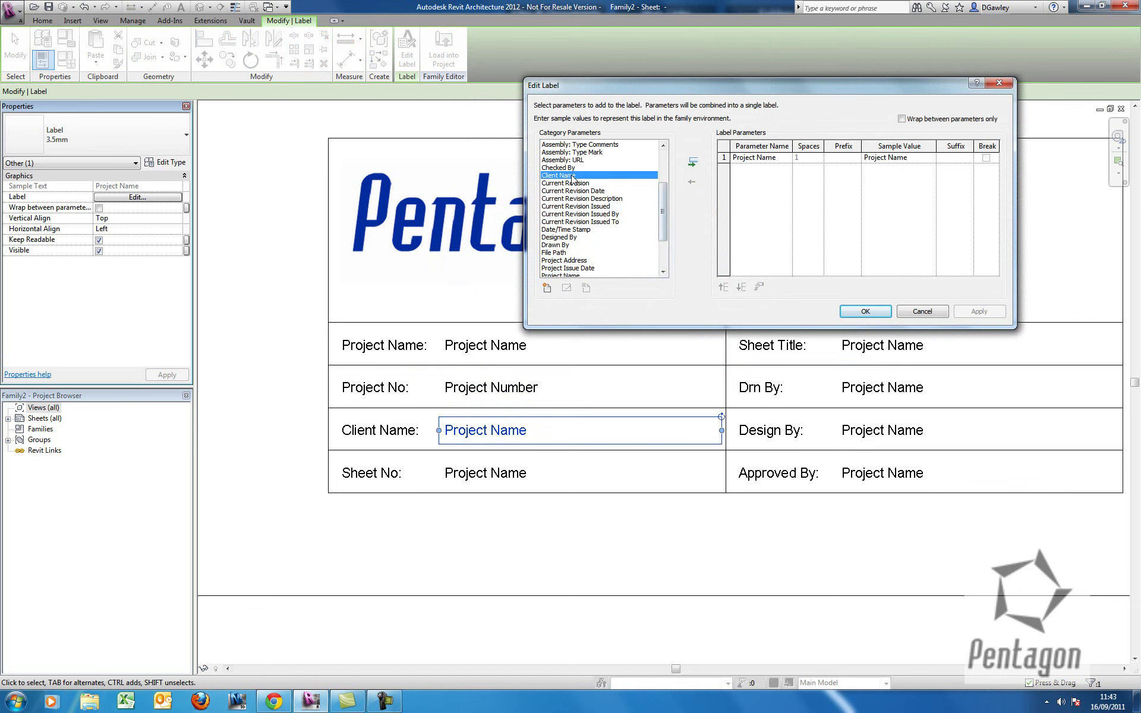
{"action": "left_click", "coordinate": [692, 162]}
{"action": "left_click", "coordinate": [693, 179]}
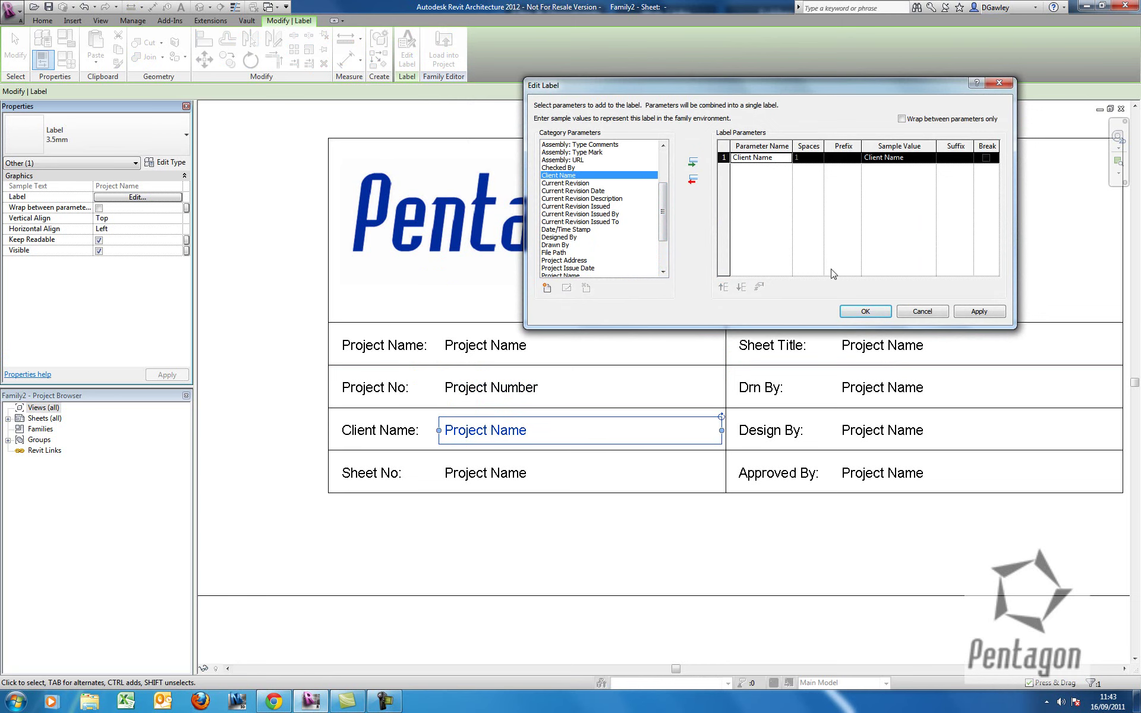
{"action": "left_click", "coordinate": [860, 308]}
Rebind the Sheet No row label to the Sheet Number parameter so it shows A101.
{"action": "left_click", "coordinate": [642, 474]}
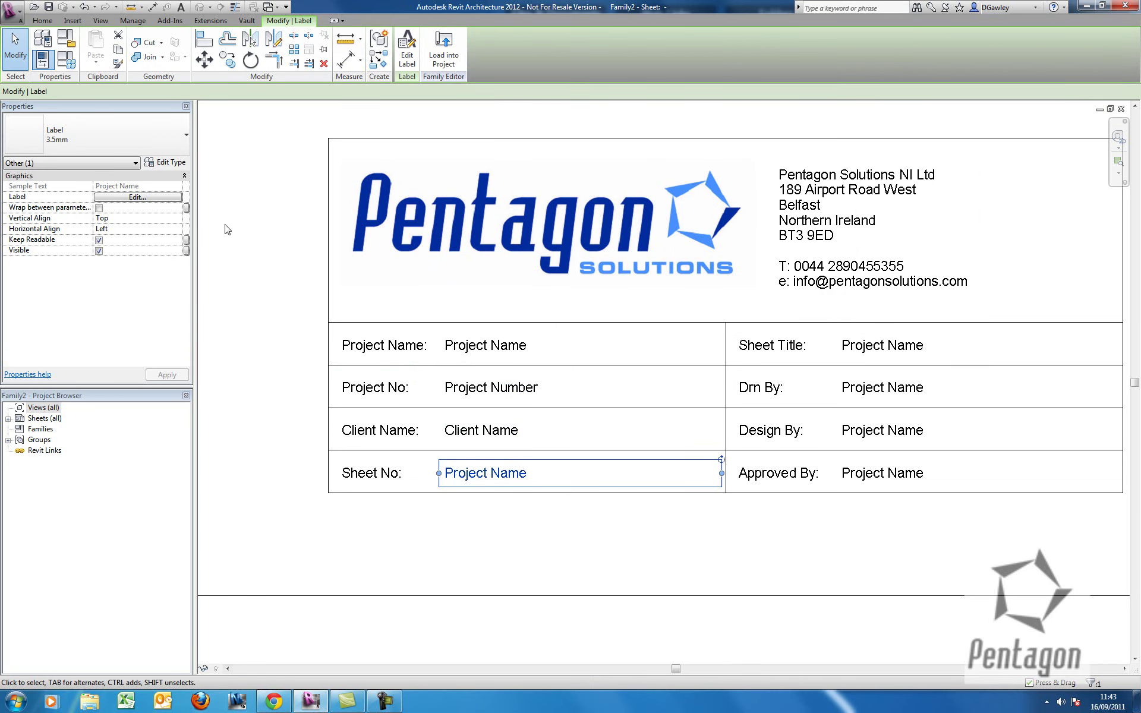
{"action": "left_click", "coordinate": [137, 196]}
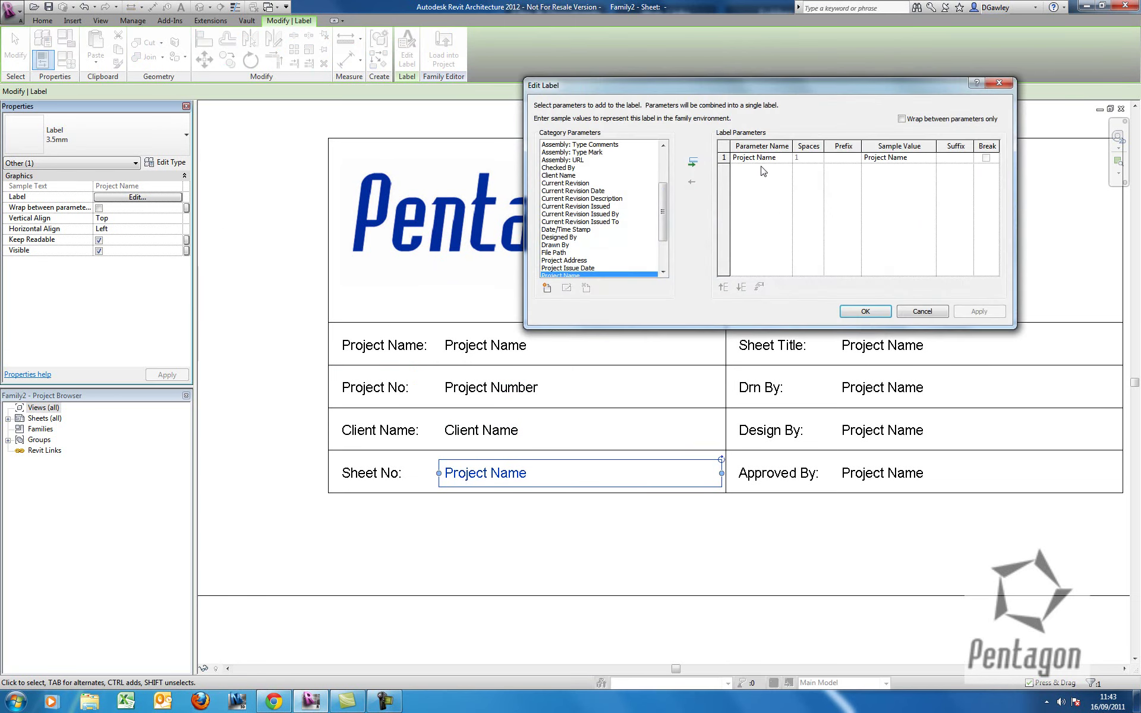
{"action": "left_click", "coordinate": [693, 180]}
{"action": "left_click_drag", "start_coordinate": [663, 211], "coordinate": [663, 237]}
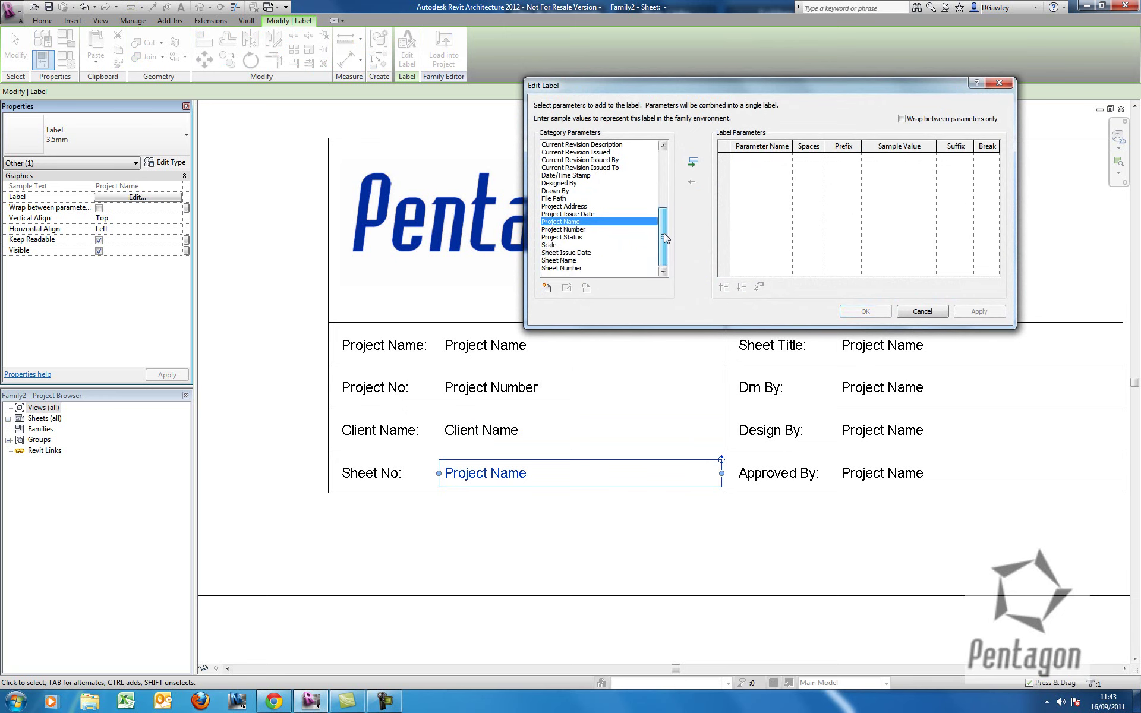
{"action": "left_click", "coordinate": [572, 261]}
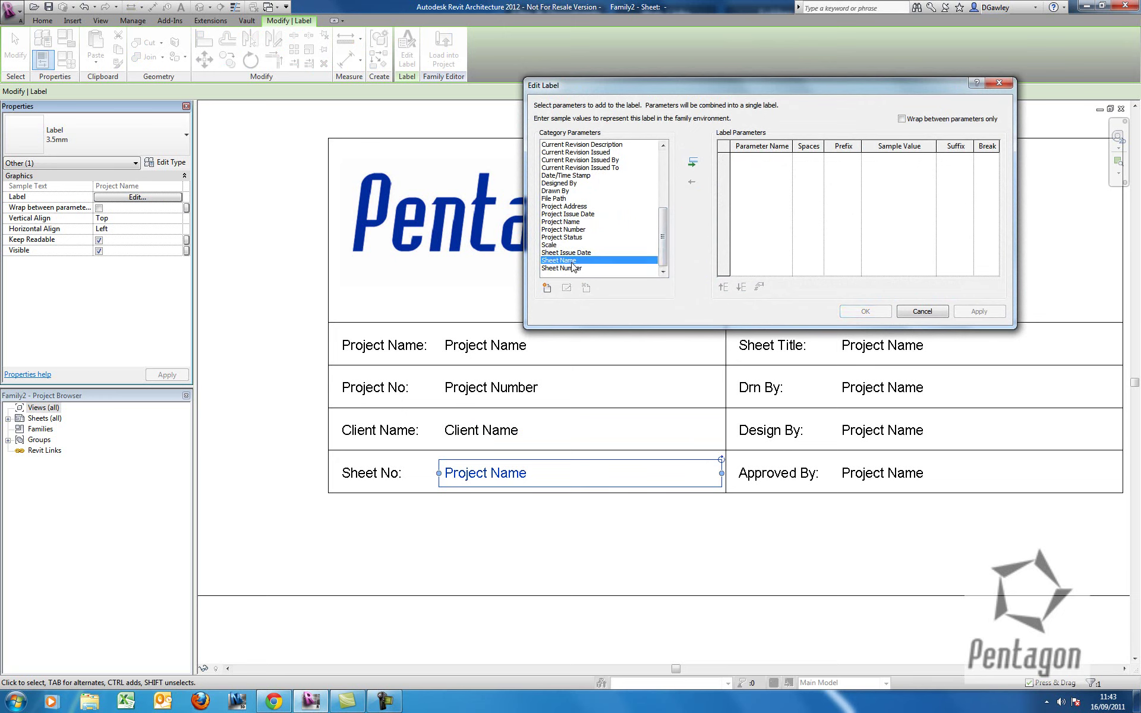
{"action": "left_click", "coordinate": [693, 162]}
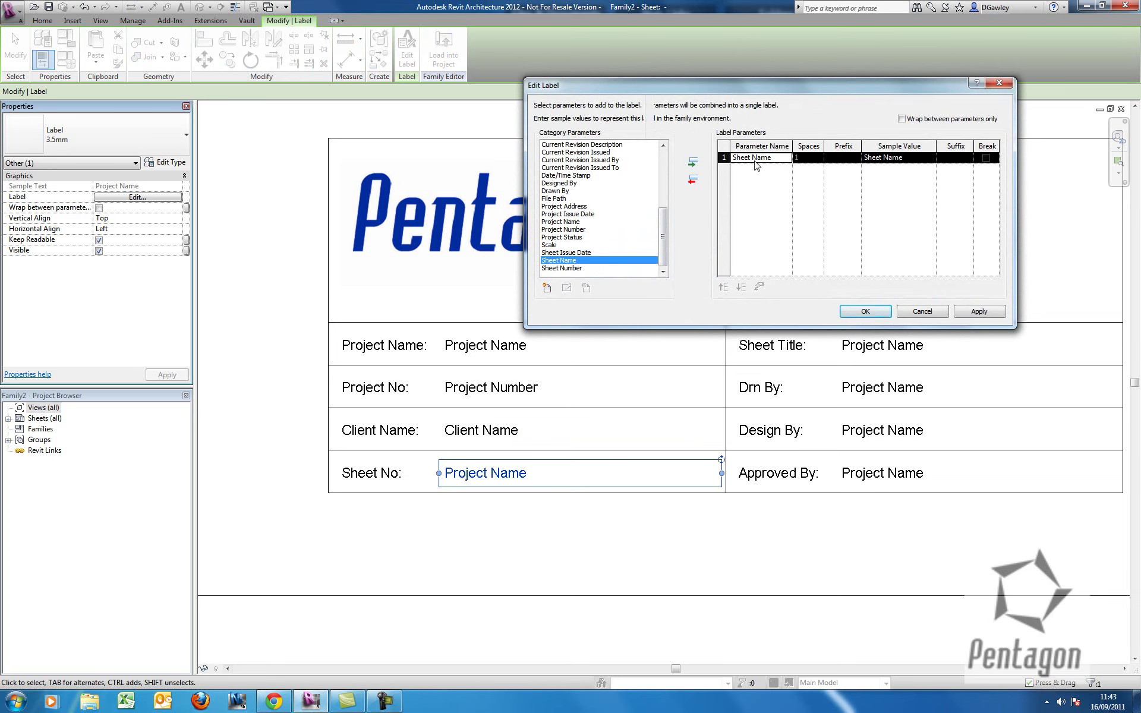
{"action": "left_click", "coordinate": [692, 179]}
{"action": "left_click", "coordinate": [575, 269]}
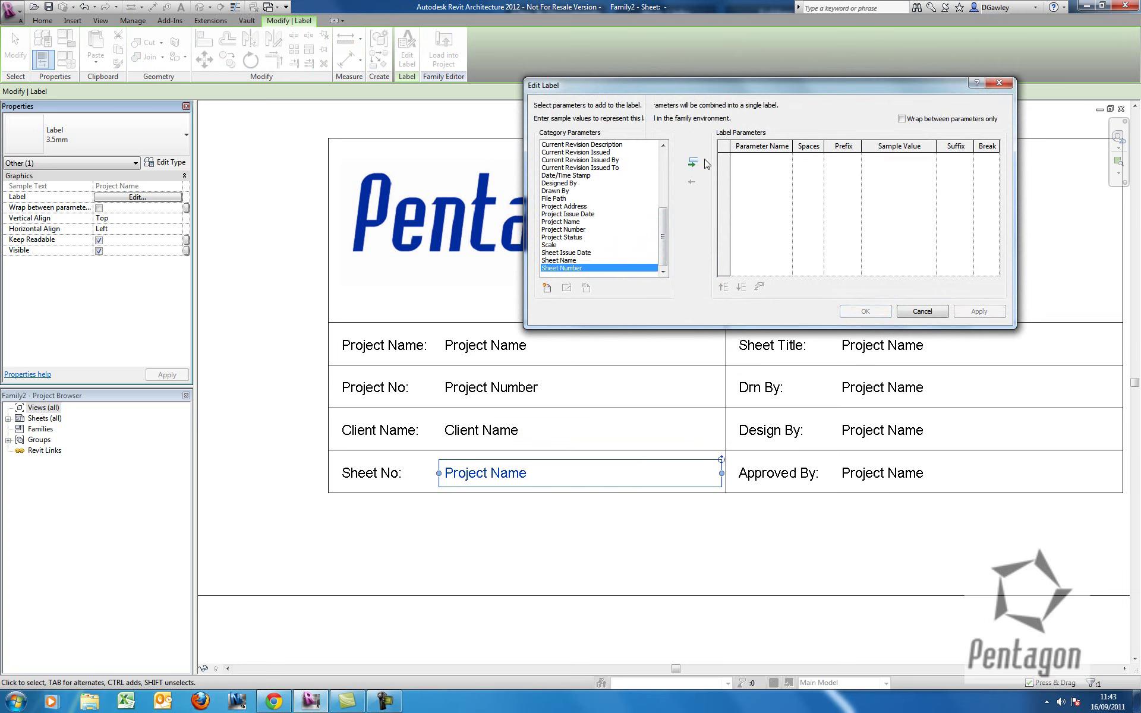
{"action": "left_click", "coordinate": [693, 162]}
{"action": "left_click", "coordinate": [865, 312]}
Replace Project Name with Sheet Name in the Sheet Title label.
{"action": "middle_click_drag", "start_coordinate": [896, 384], "coordinate": [713, 371]}
{"action": "left_click", "coordinate": [707, 331]}
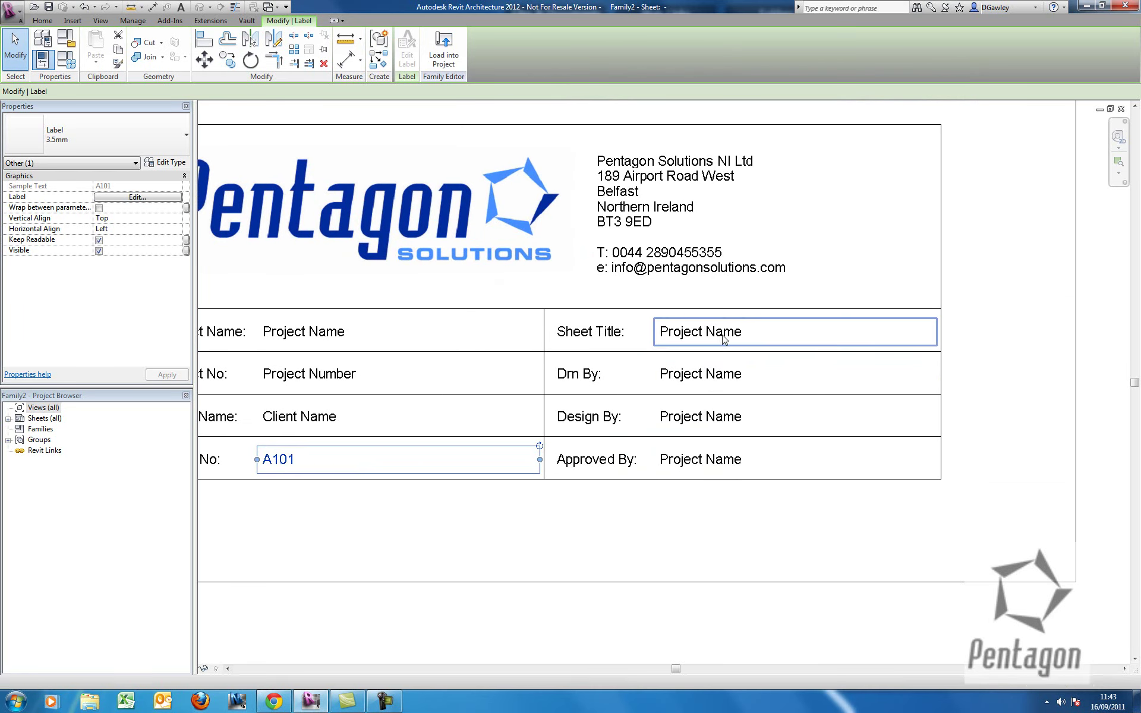
{"action": "left_click", "coordinate": [137, 197]}
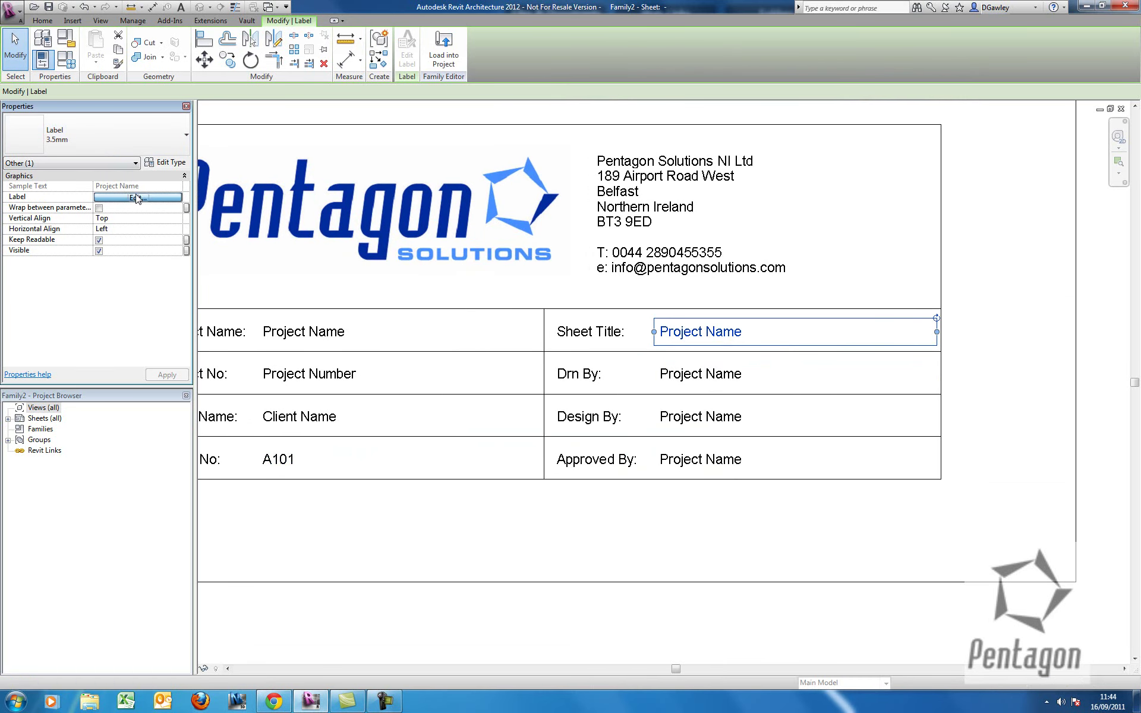
{"action": "left_click_drag", "start_coordinate": [677, 91], "coordinate": [664, 55]}
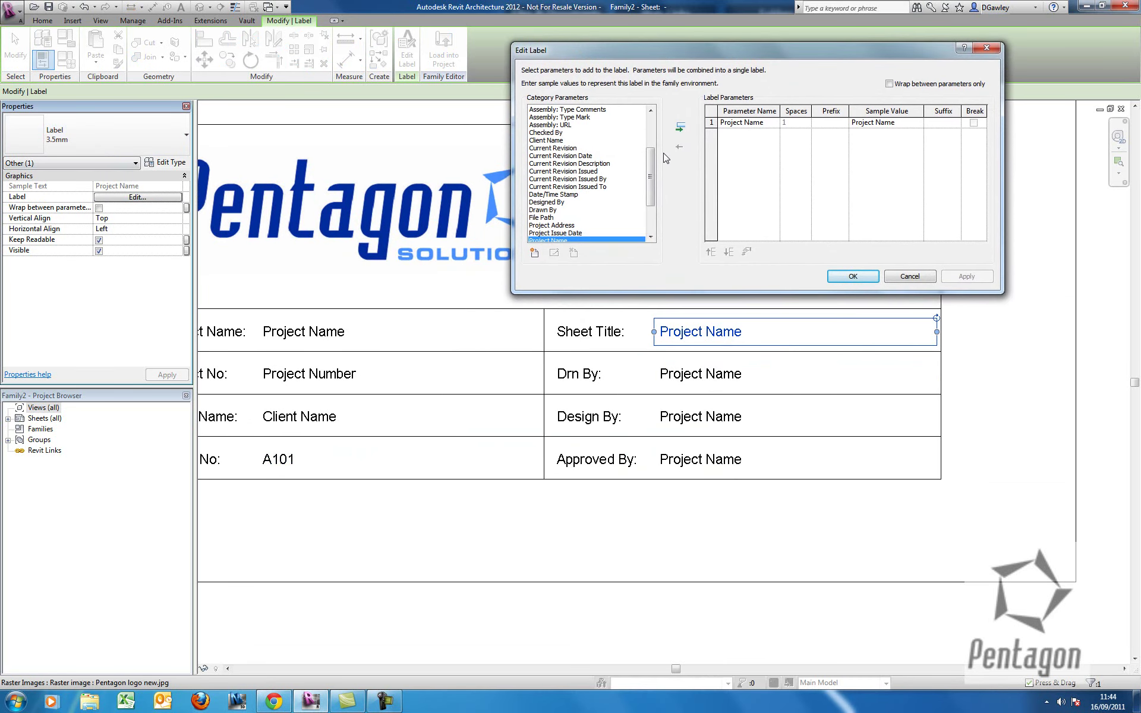
{"action": "left_click", "coordinate": [737, 123]}
{"action": "left_click", "coordinate": [679, 147]}
{"action": "left_click_drag", "start_coordinate": [651, 187], "coordinate": [652, 211]}
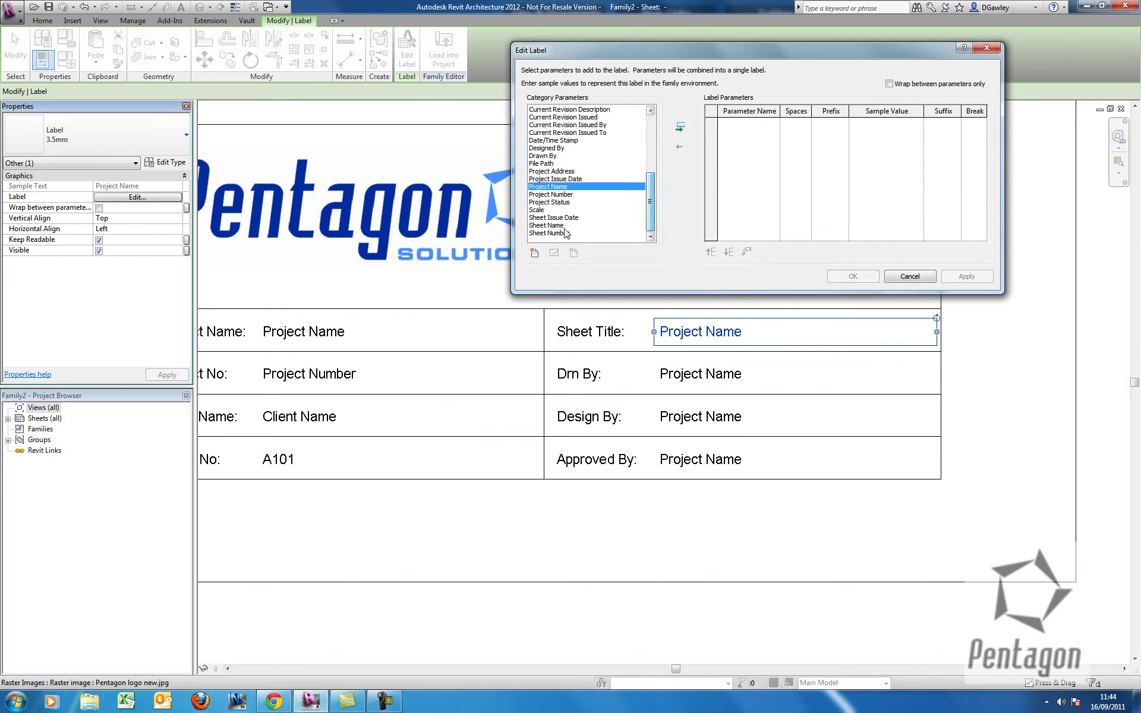
{"action": "left_click", "coordinate": [545, 225]}
{"action": "left_click", "coordinate": [680, 128]}
{"action": "left_click", "coordinate": [847, 277]}
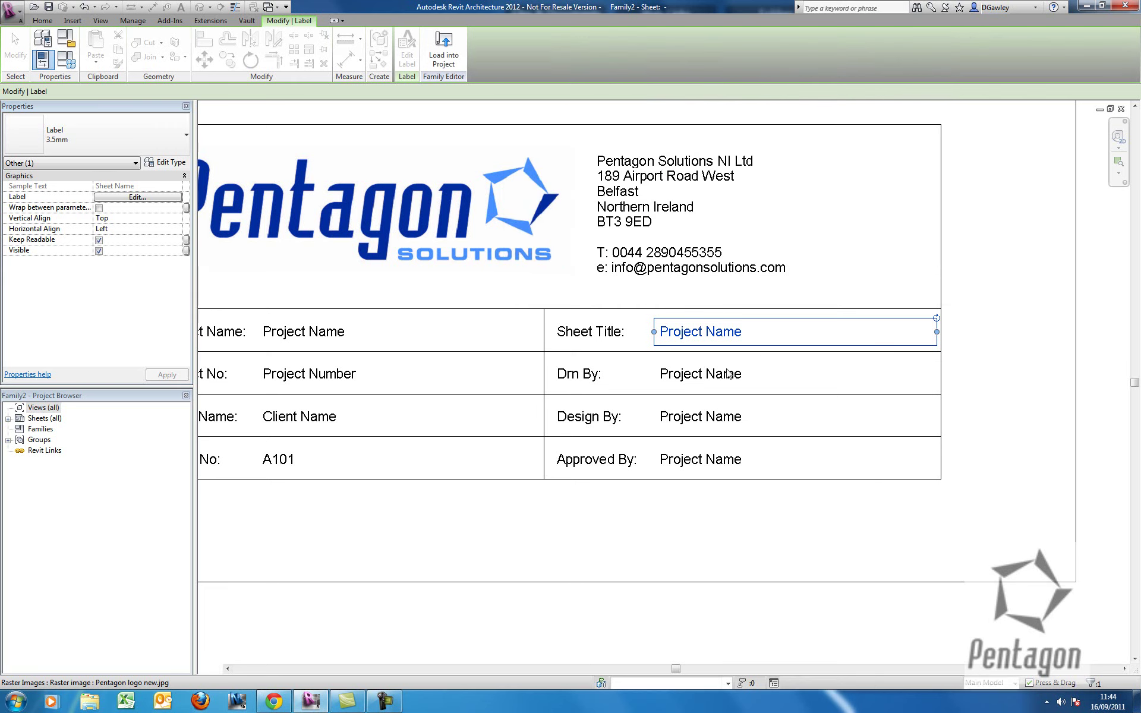
Replace Project Name with Drawn By in the Drn By label.
{"action": "left_click", "coordinate": [701, 374]}
{"action": "left_click", "coordinate": [149, 197]}
{"action": "left_click", "coordinate": [749, 123]}
{"action": "left_click", "coordinate": [680, 147]}
{"action": "left_click_drag", "start_coordinate": [651, 169], "coordinate": [651, 194]}
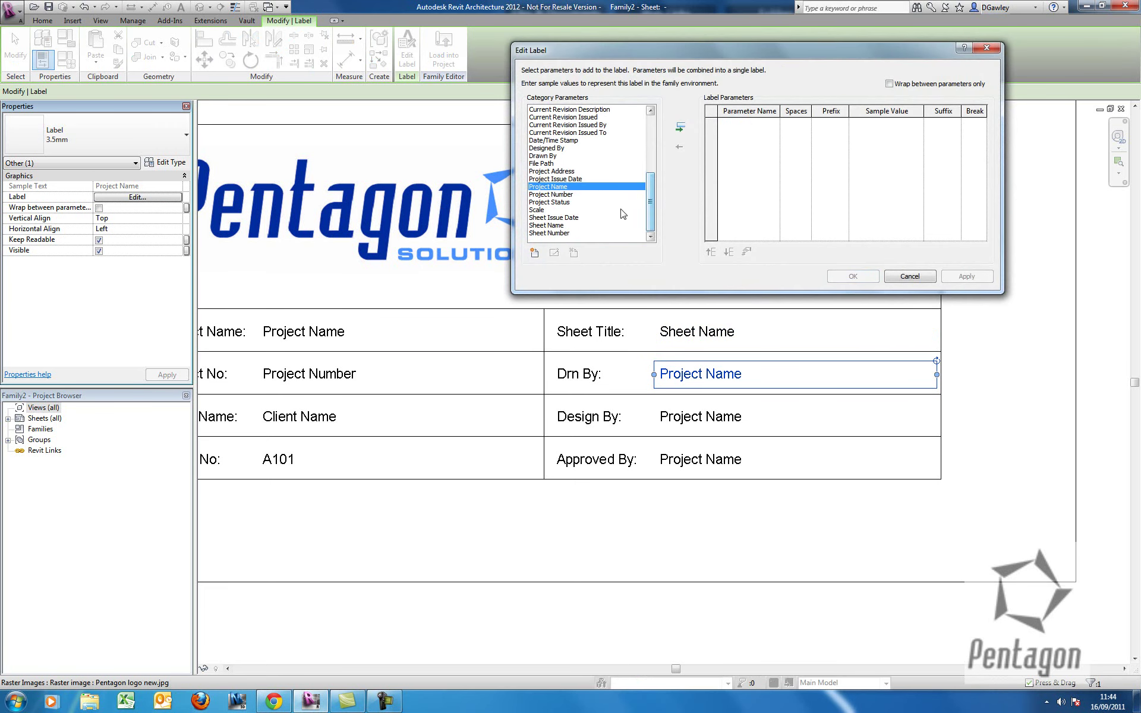
{"action": "left_click", "coordinate": [554, 164]}
{"action": "left_click", "coordinate": [571, 156]}
{"action": "left_click", "coordinate": [680, 127]}
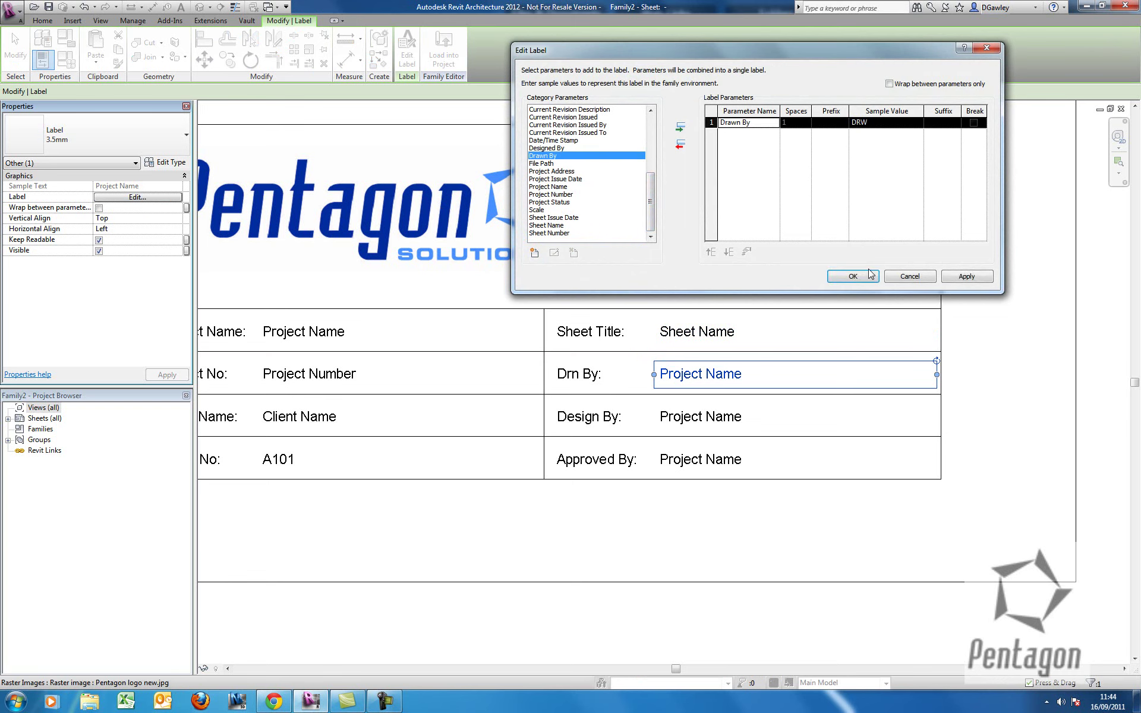
{"action": "left_click", "coordinate": [856, 276]}
Replace Project Name with Designed By in the Design By label.
{"action": "left_click", "coordinate": [742, 417]}
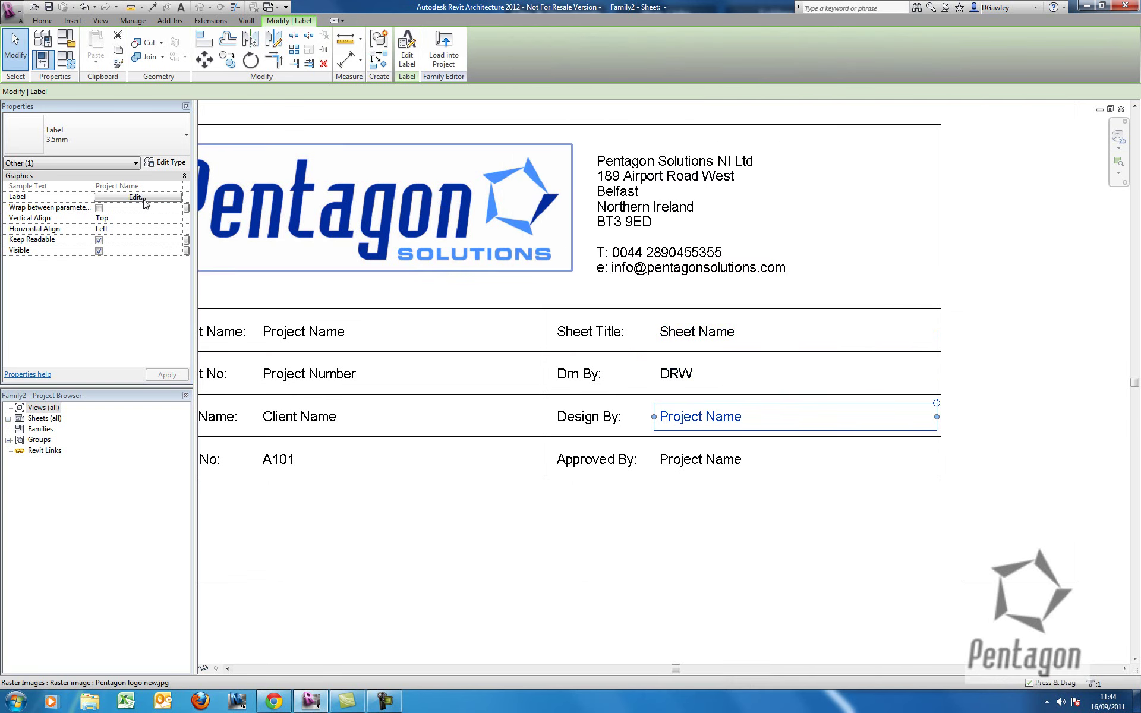
{"action": "left_click", "coordinate": [138, 197]}
{"action": "left_click", "coordinate": [735, 128]}
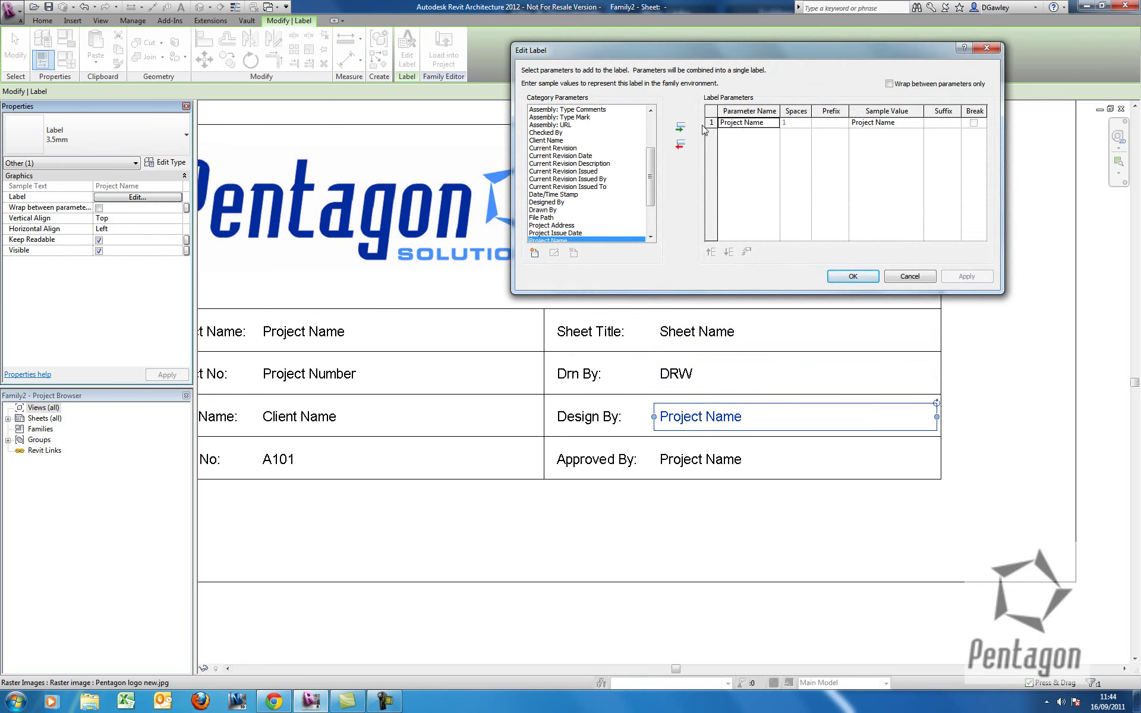
{"action": "left_click", "coordinate": [679, 147]}
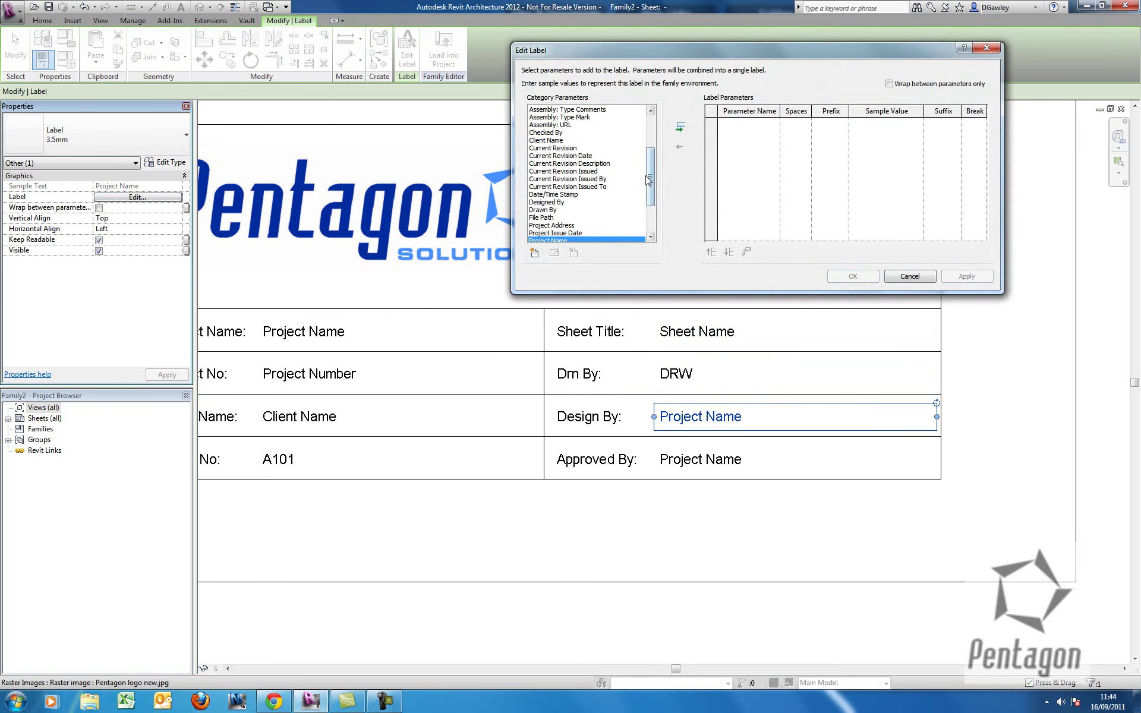
{"action": "scroll", "coordinate": [648, 178], "scroll_direction": "down", "scroll_amount": 3}
{"action": "left_click", "coordinate": [552, 156]}
{"action": "left_click", "coordinate": [547, 148]}
{"action": "left_click", "coordinate": [680, 127]}
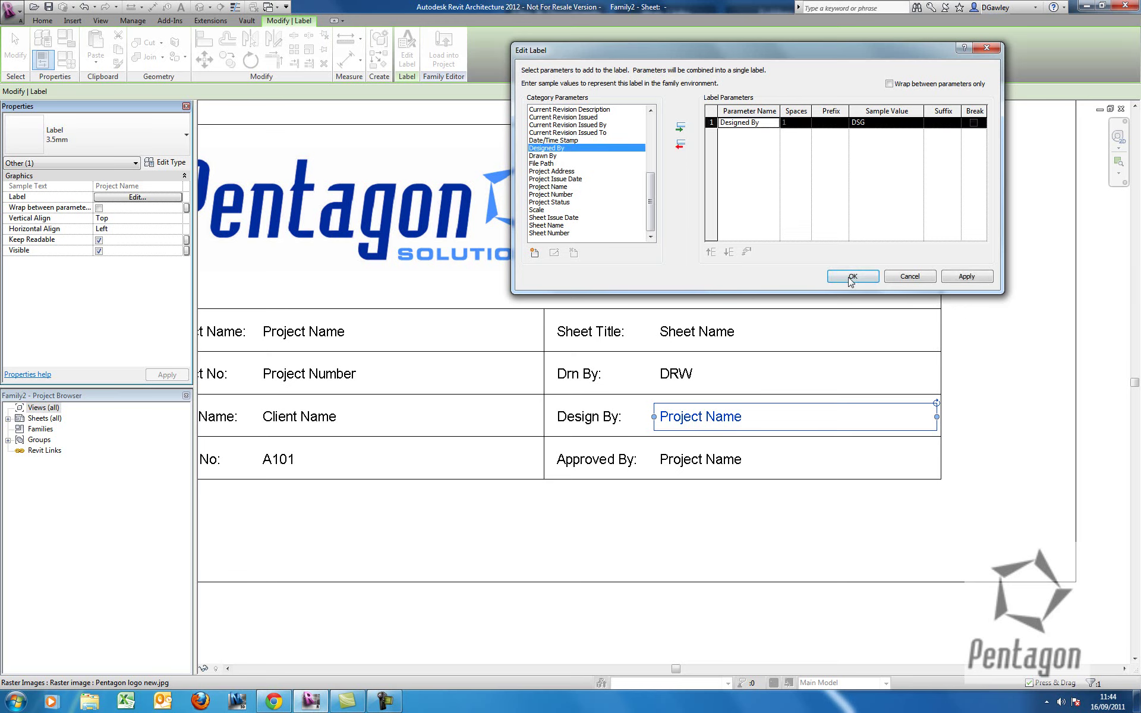
{"action": "left_click", "coordinate": [851, 277]}
Replace Project Name with Approved By in the Approved By label.
{"action": "left_click", "coordinate": [713, 461]}
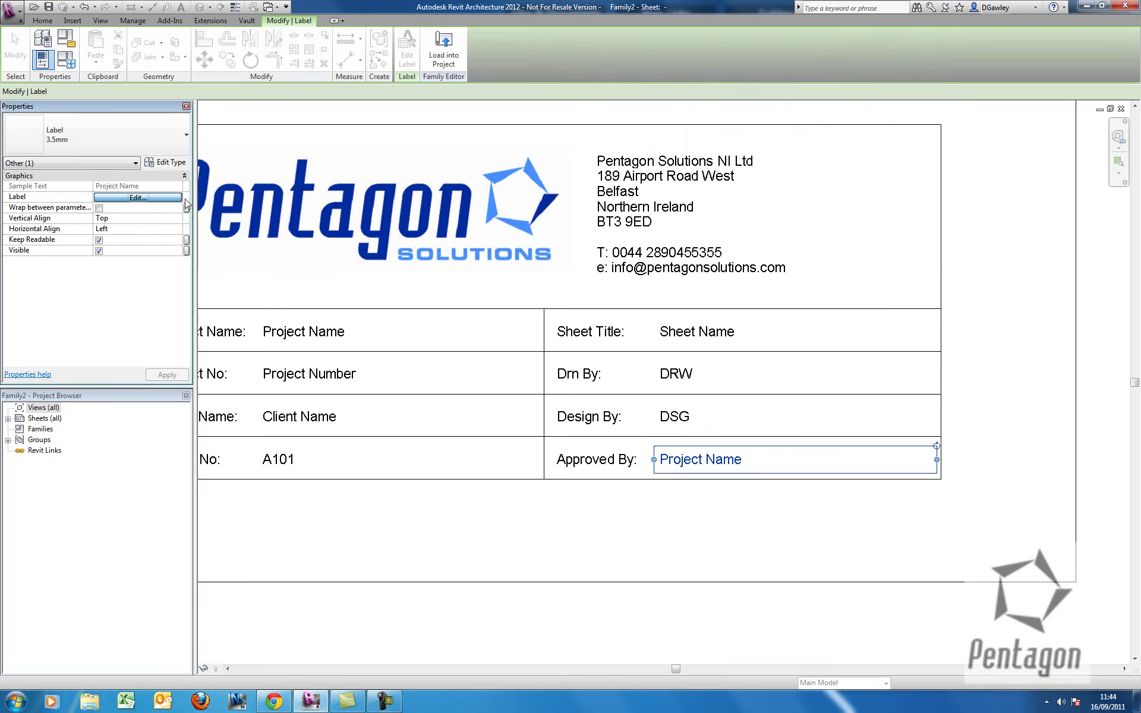
{"action": "left_click", "coordinate": [180, 198]}
{"action": "left_click", "coordinate": [737, 120]}
{"action": "left_click", "coordinate": [679, 146]}
{"action": "left_click_drag", "start_coordinate": [652, 176], "coordinate": [651, 145]}
{"action": "left_click", "coordinate": [550, 111]}
{"action": "left_click", "coordinate": [680, 127]}
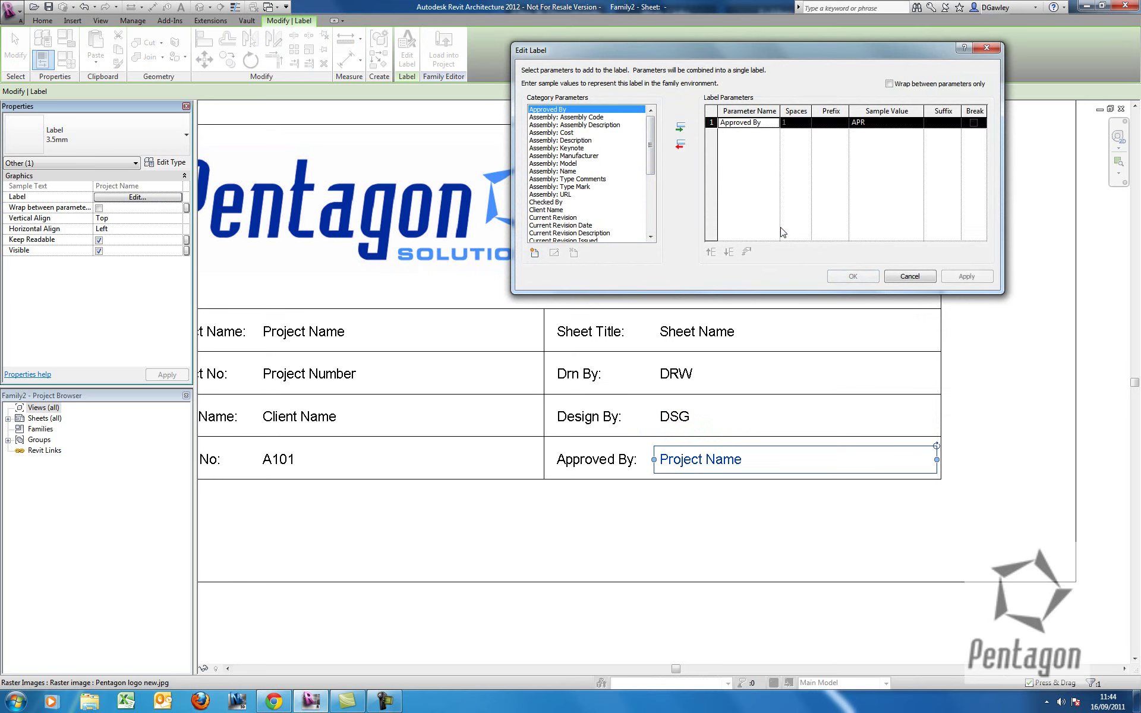
{"action": "left_click", "coordinate": [853, 276]}
{"action": "left_click", "coordinate": [746, 525]}
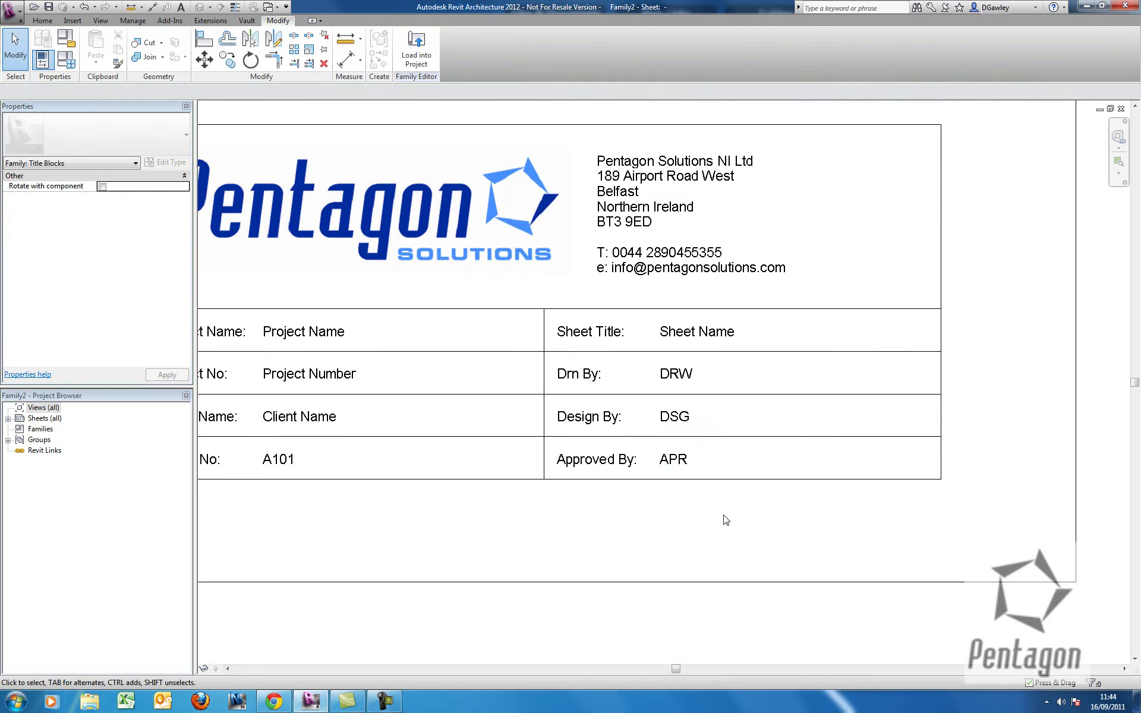
{"action": "scroll", "coordinate": [612, 505], "scroll_direction": "down", "scroll_amount": 5}
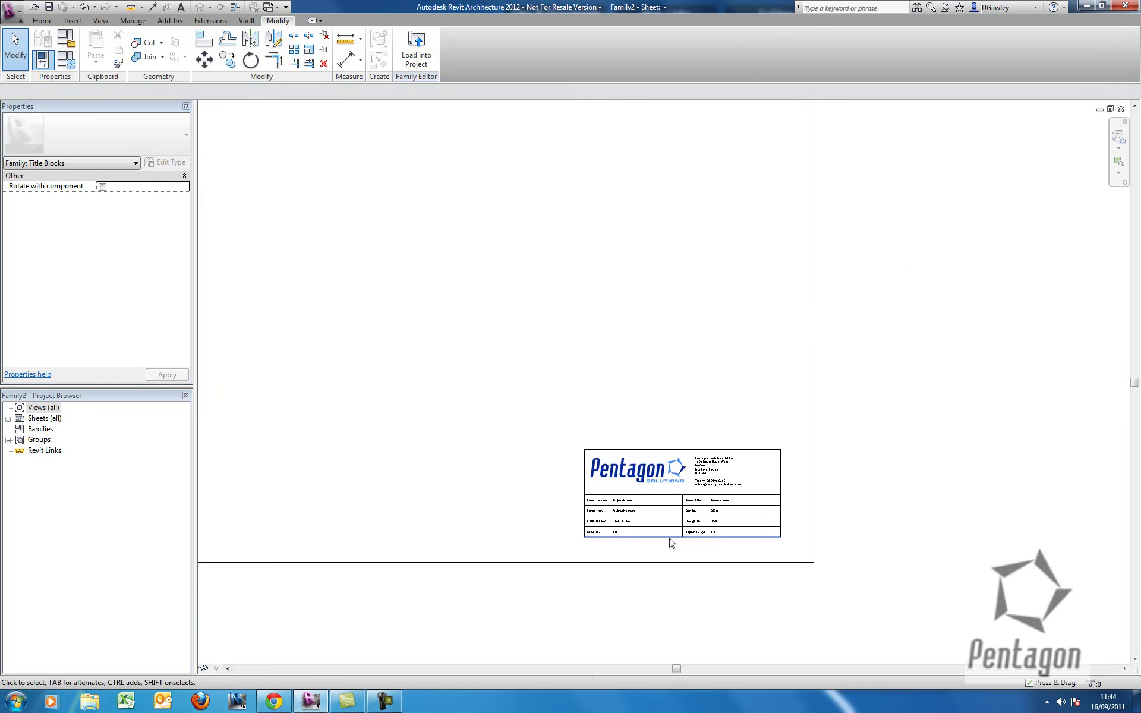
{"action": "scroll", "coordinate": [764, 474], "scroll_direction": "down", "scroll_amount": 2}
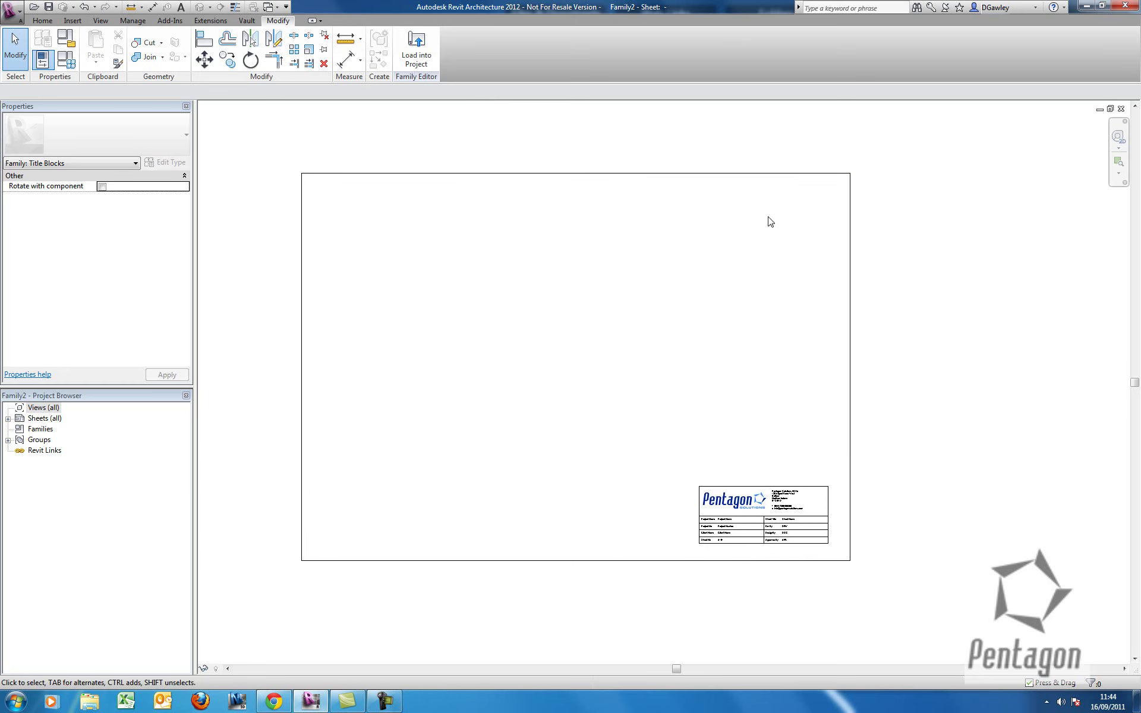
{"action": "scroll", "coordinate": [773, 582], "scroll_direction": "up", "scroll_amount": 7}
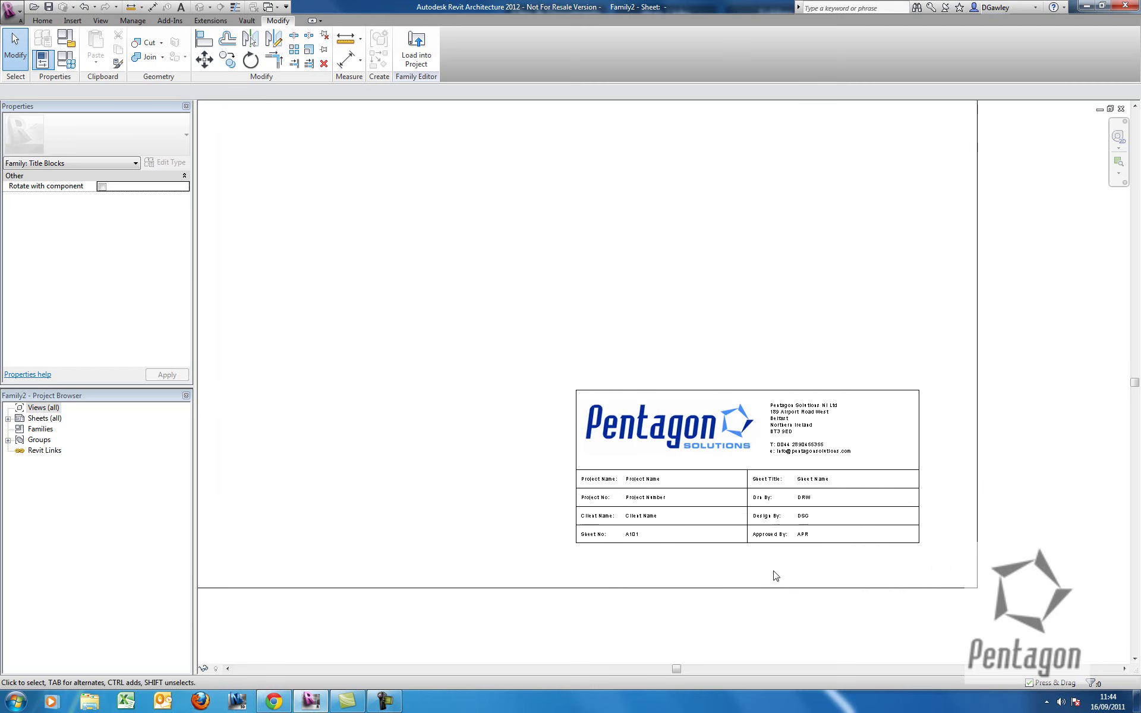
{"action": "scroll", "coordinate": [623, 516], "scroll_direction": "up", "scroll_amount": 1}
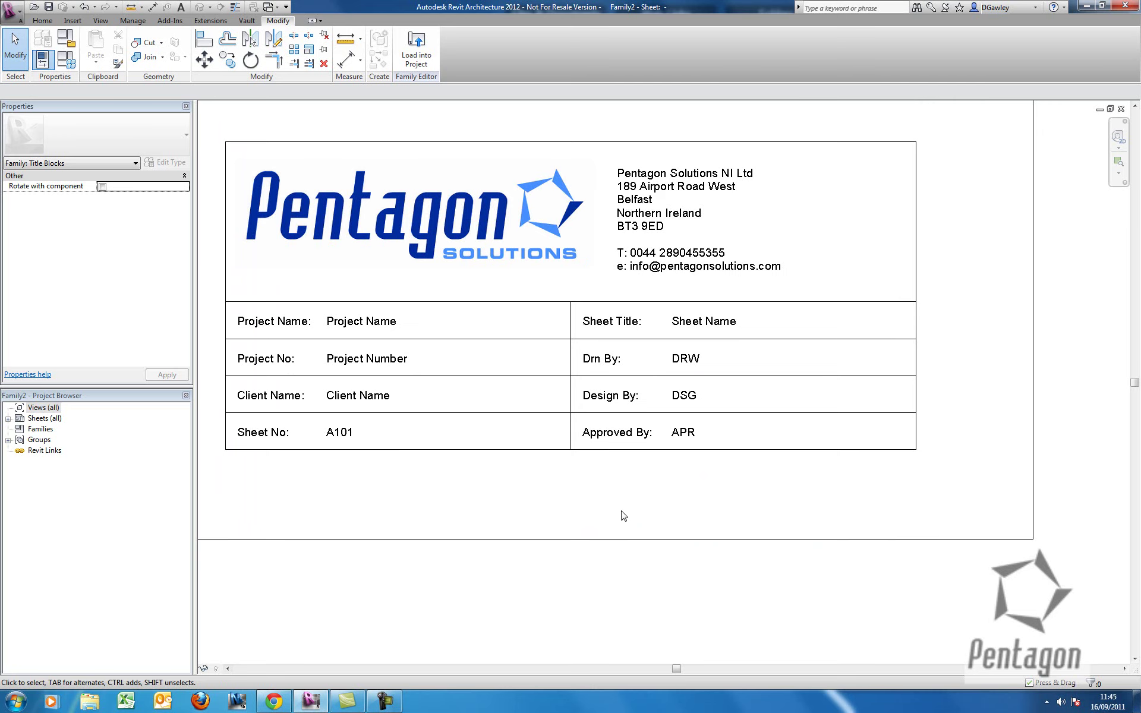
{"action": "scroll", "coordinate": [537, 428], "scroll_direction": "down", "scroll_amount": 4}
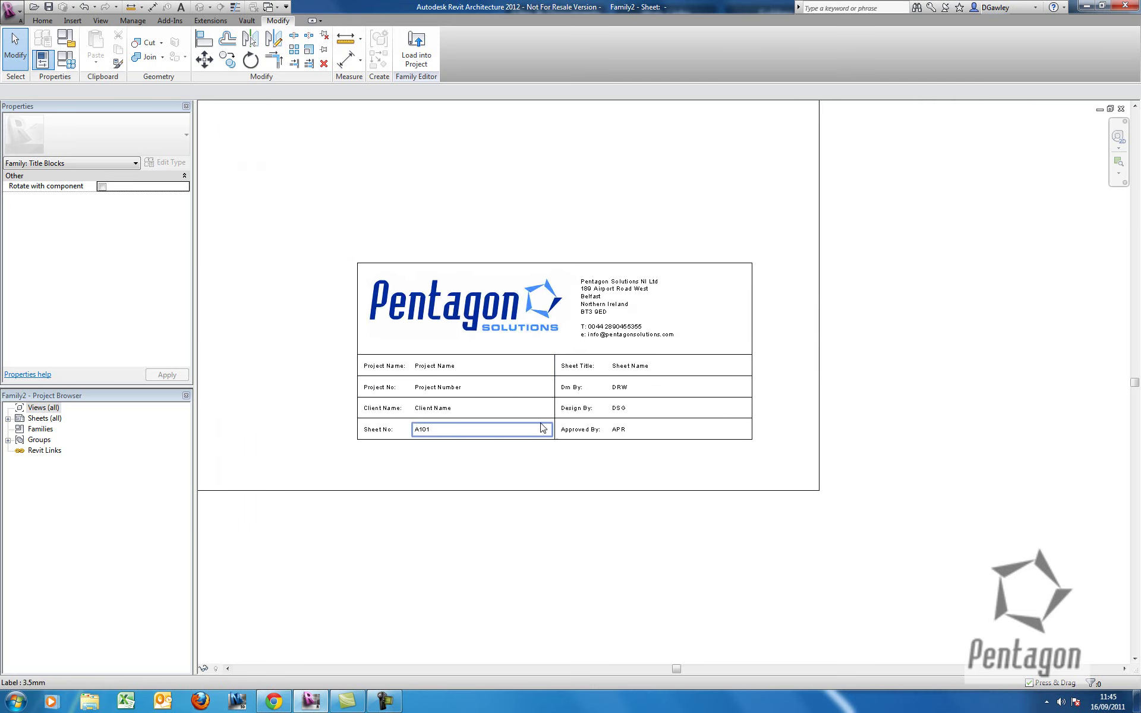
{"action": "scroll", "coordinate": [513, 320], "scroll_direction": "down", "scroll_amount": 2}
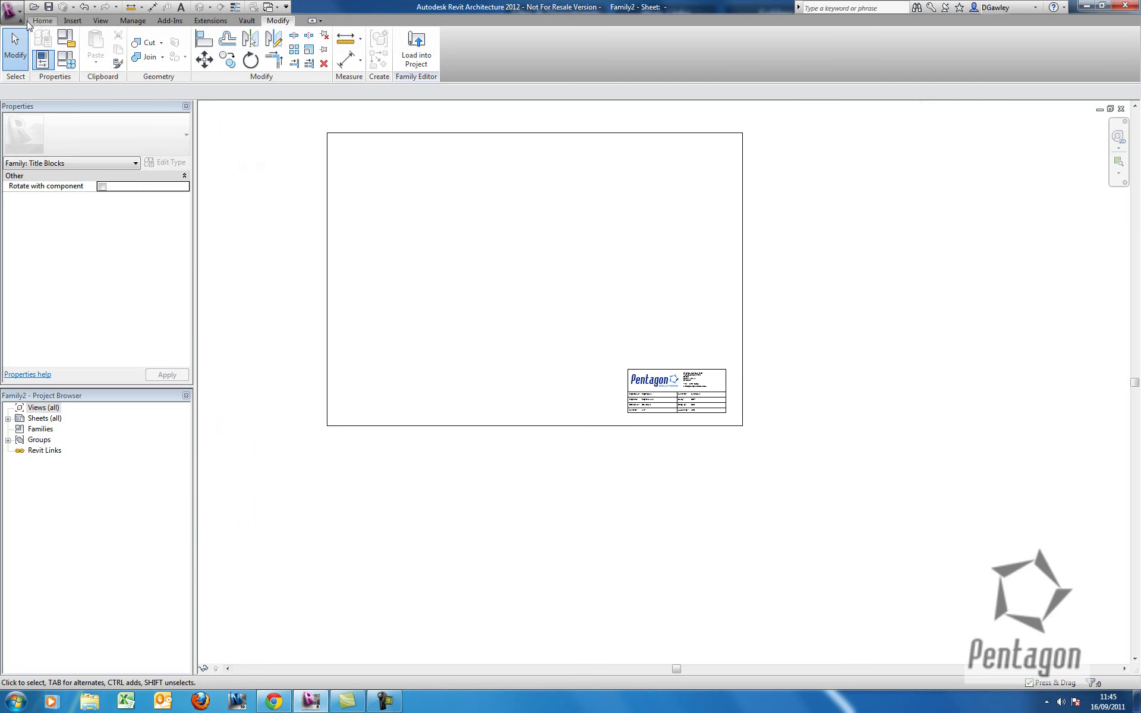
Save the family to the Desktop as 'Title Sheet Pentagon A0.rfa'.
{"action": "left_click", "coordinate": [12, 9]}
{"action": "mouse_move", "coordinate": [36, 149]}
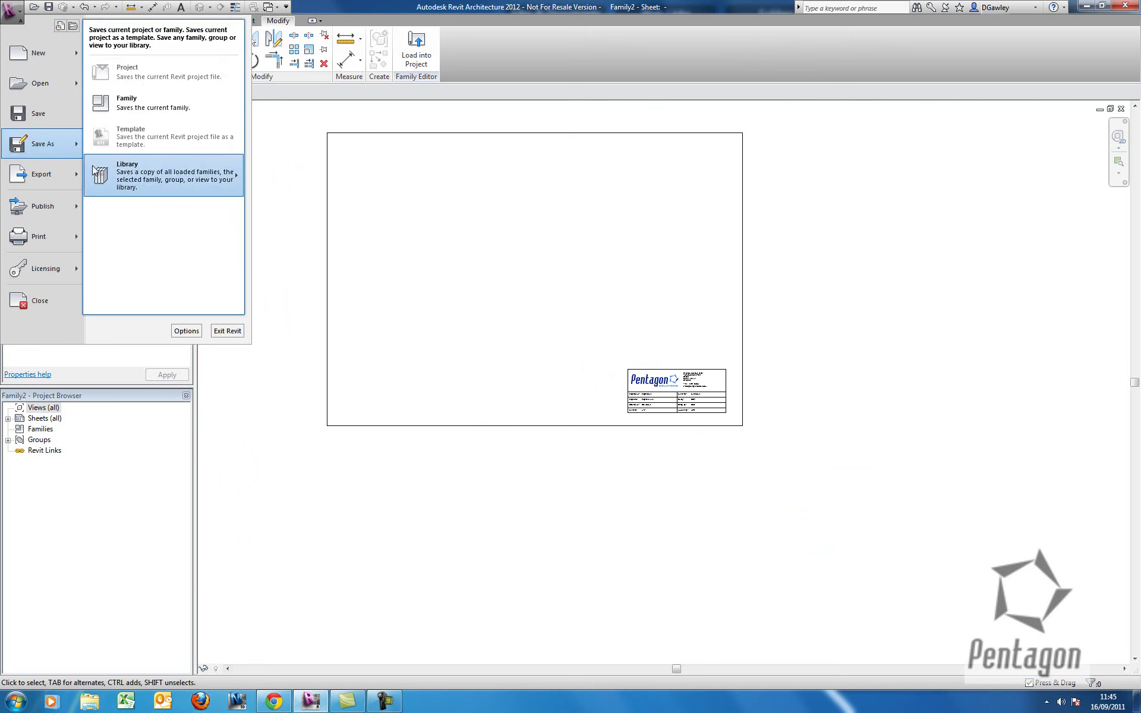
{"action": "left_click", "coordinate": [147, 104]}
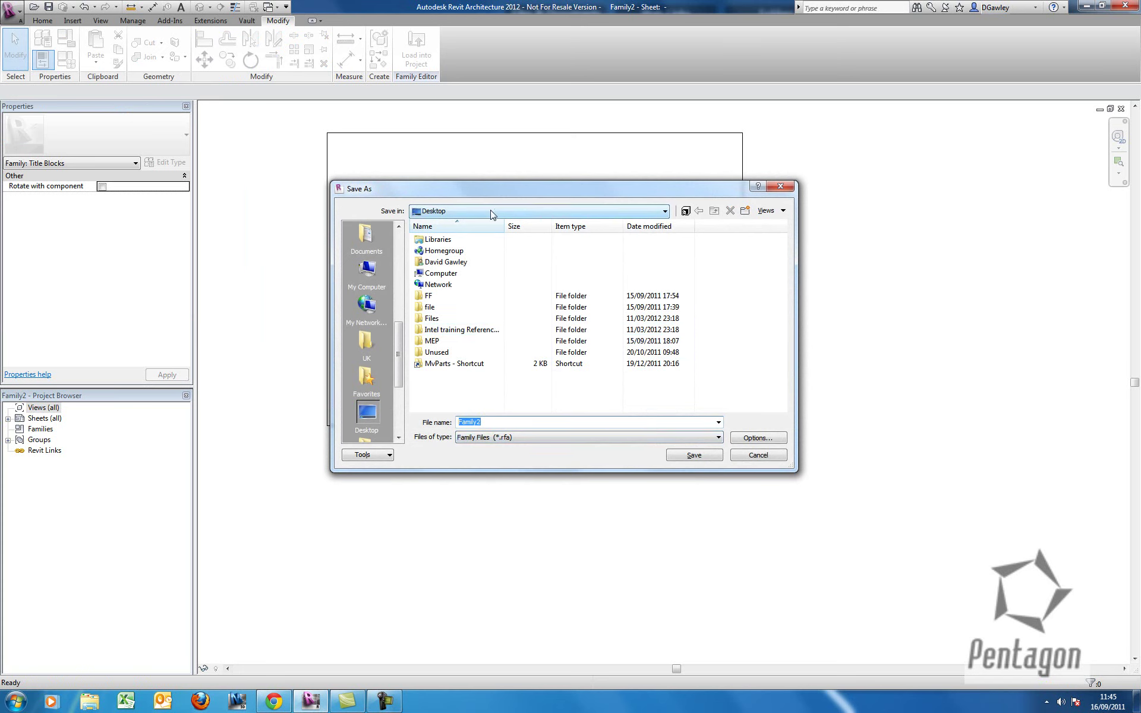
{"action": "type", "text": "Title Sheet Pentagon A0"}
{"action": "left_click", "coordinate": [694, 455]}
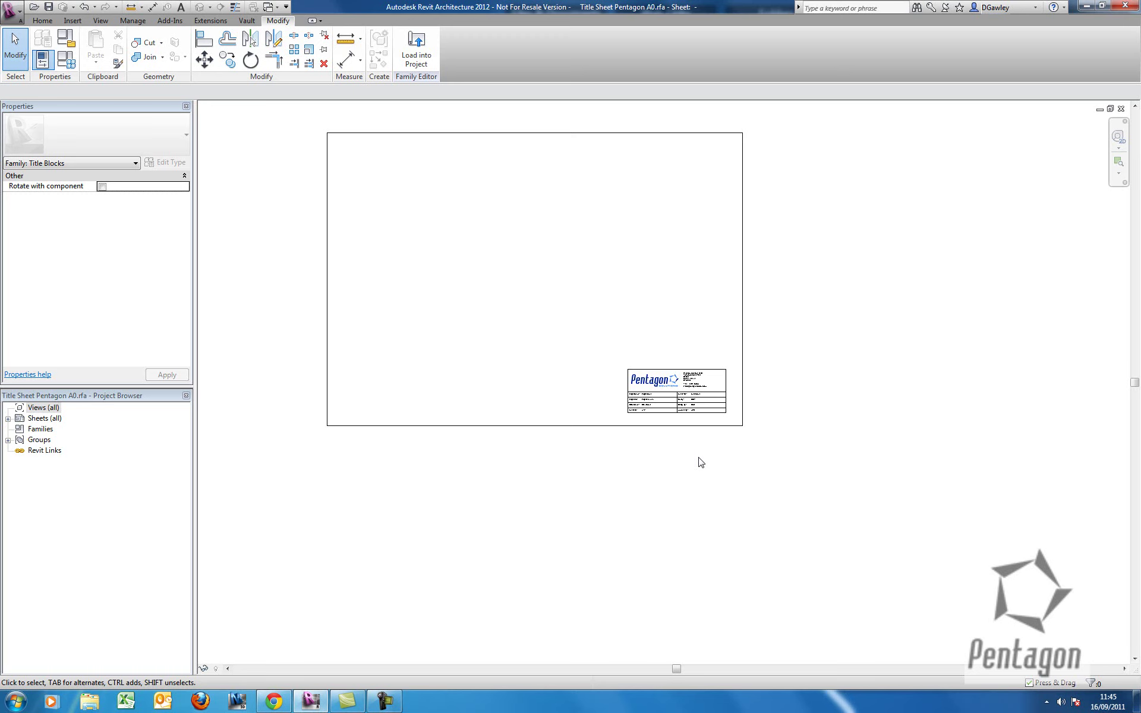
{"action": "middle_click_drag", "start_coordinate": [636, 301], "coordinate": [653, 342]}
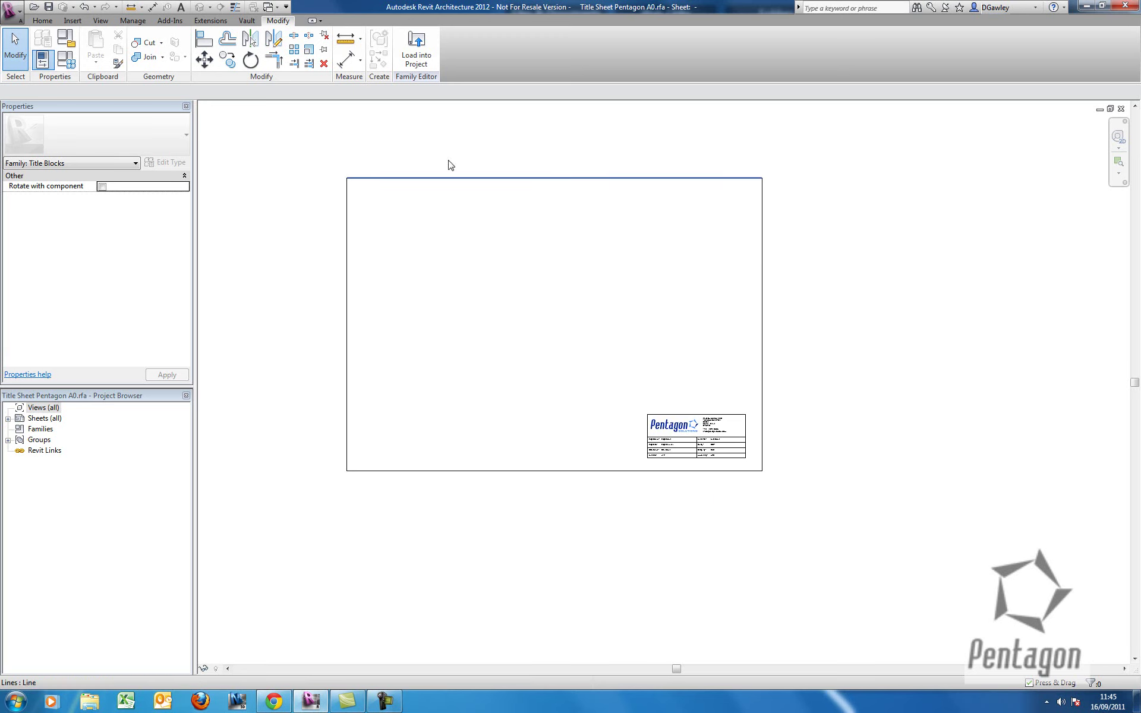
Load the Title Sheet Pentagon A0 family into the project and dismiss the warning.
{"action": "left_click", "coordinate": [414, 51]}
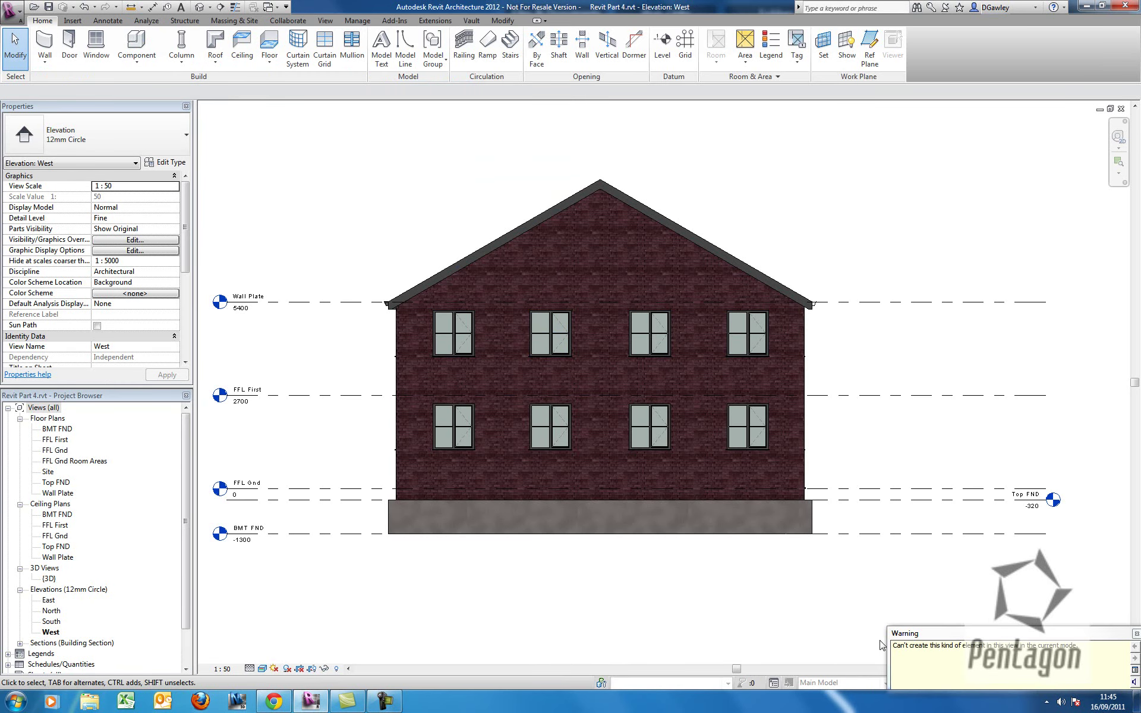
{"action": "left_click", "coordinate": [1136, 633]}
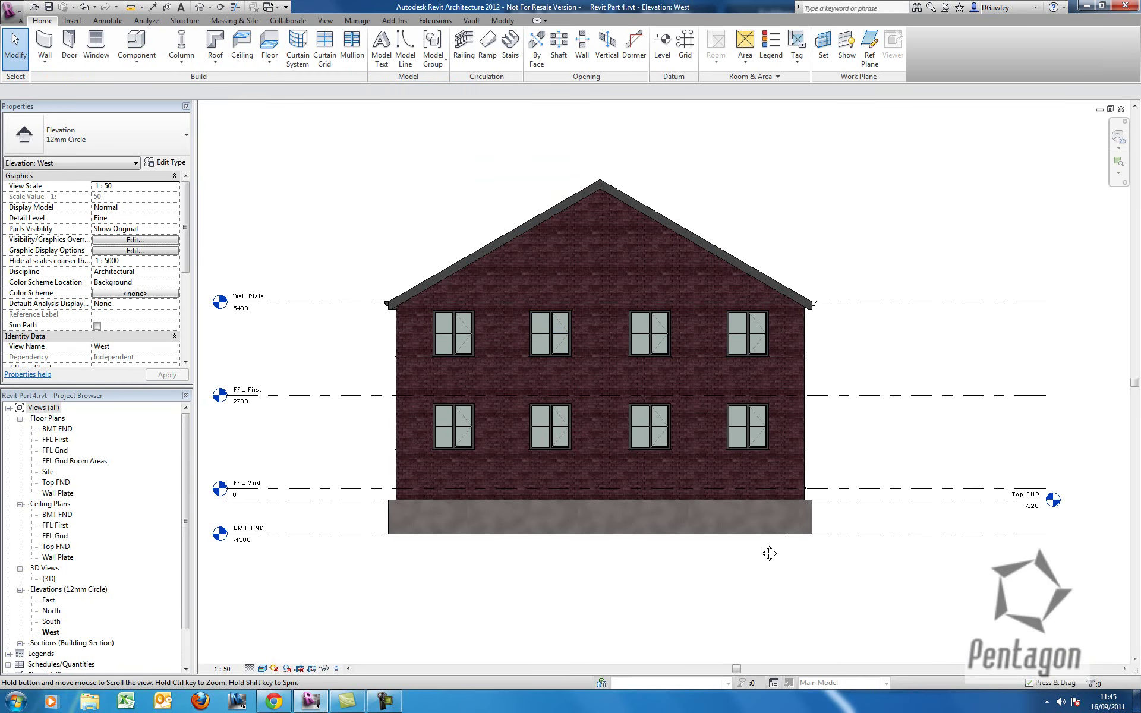
{"action": "scroll", "coordinate": [767, 500], "scroll_direction": "down", "scroll_amount": 2}
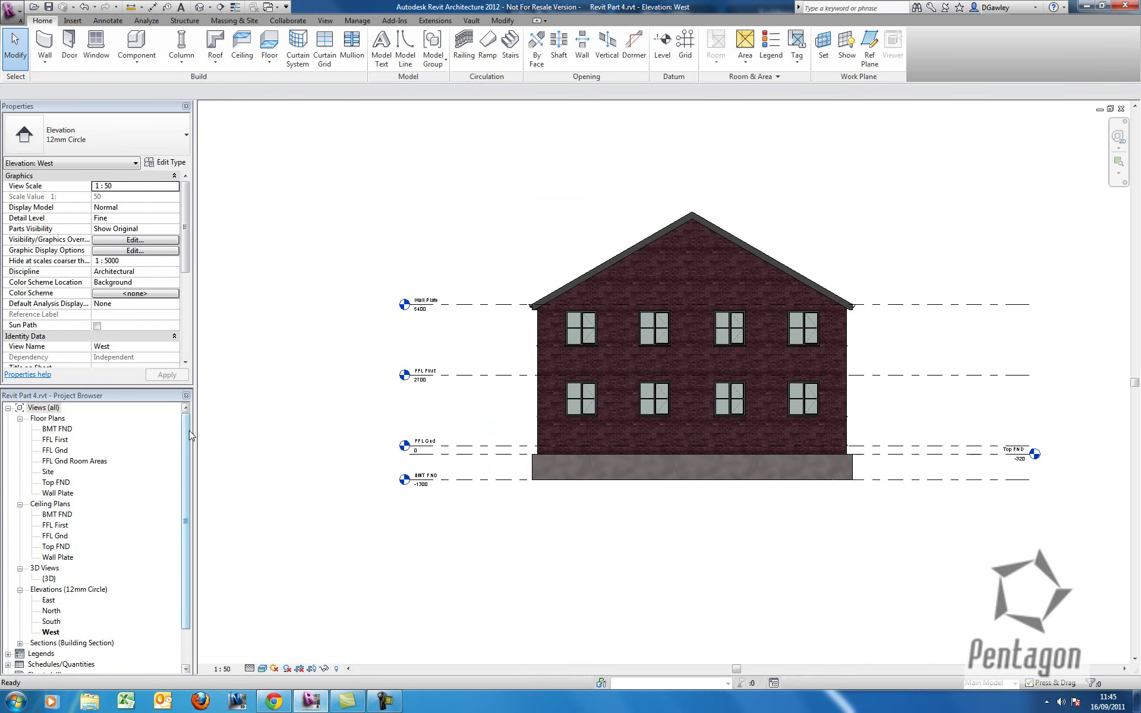
{"action": "left_click_drag", "start_coordinate": [188, 434], "coordinate": [188, 472]}
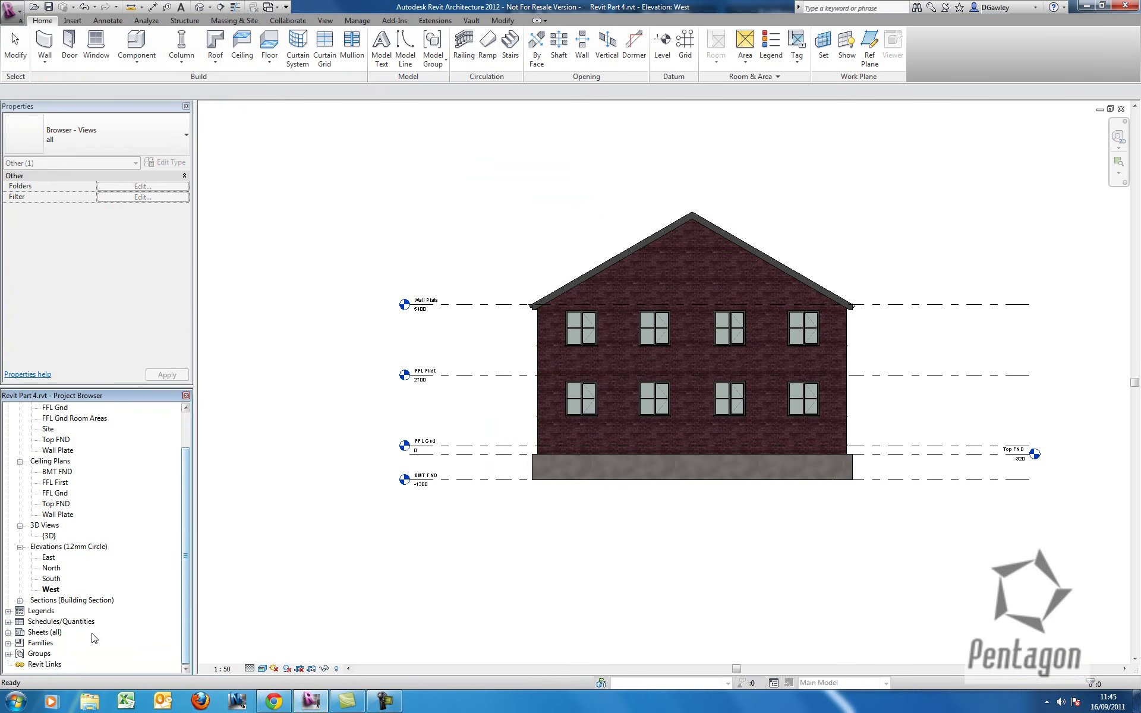
Create new sheet A101 using the Title Sheet Pentagon A0 title block.
{"action": "right_click", "coordinate": [42, 632]}
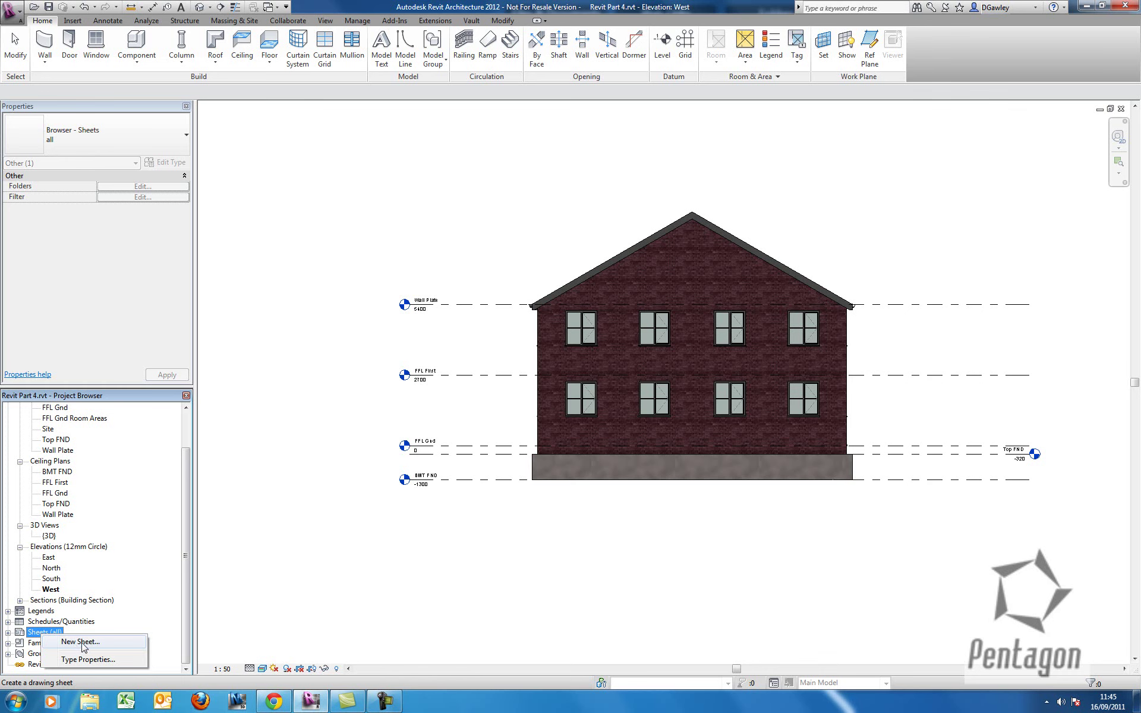
{"action": "left_click", "coordinate": [81, 642]}
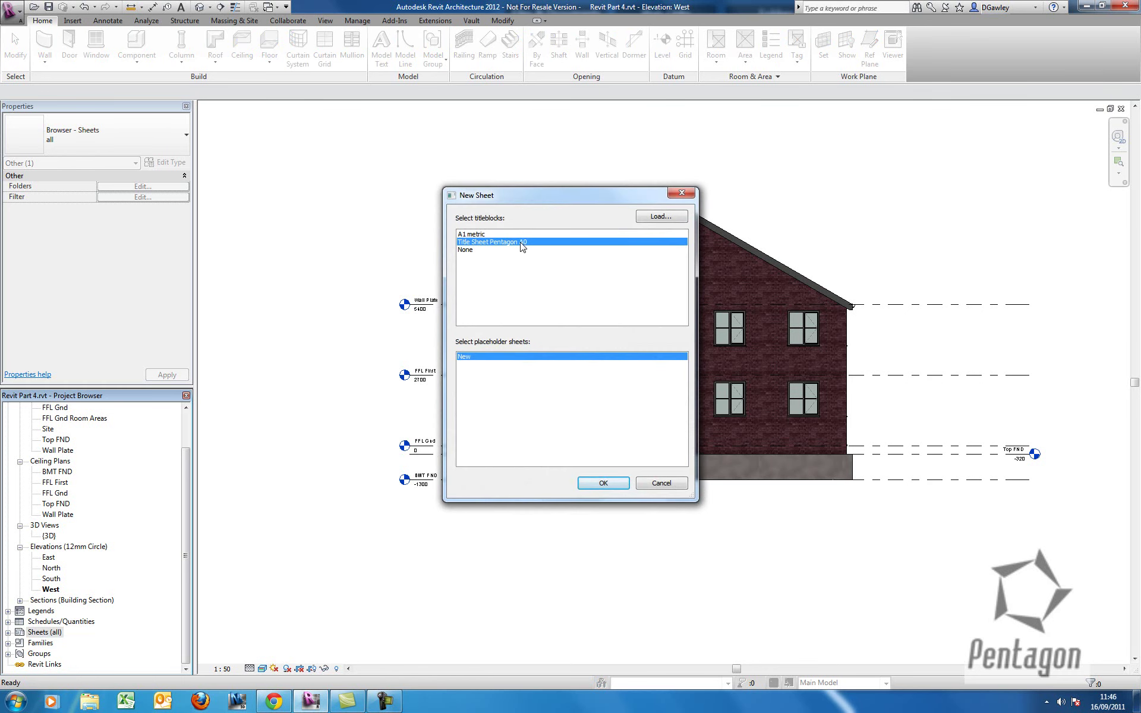
{"action": "left_click", "coordinate": [661, 216]}
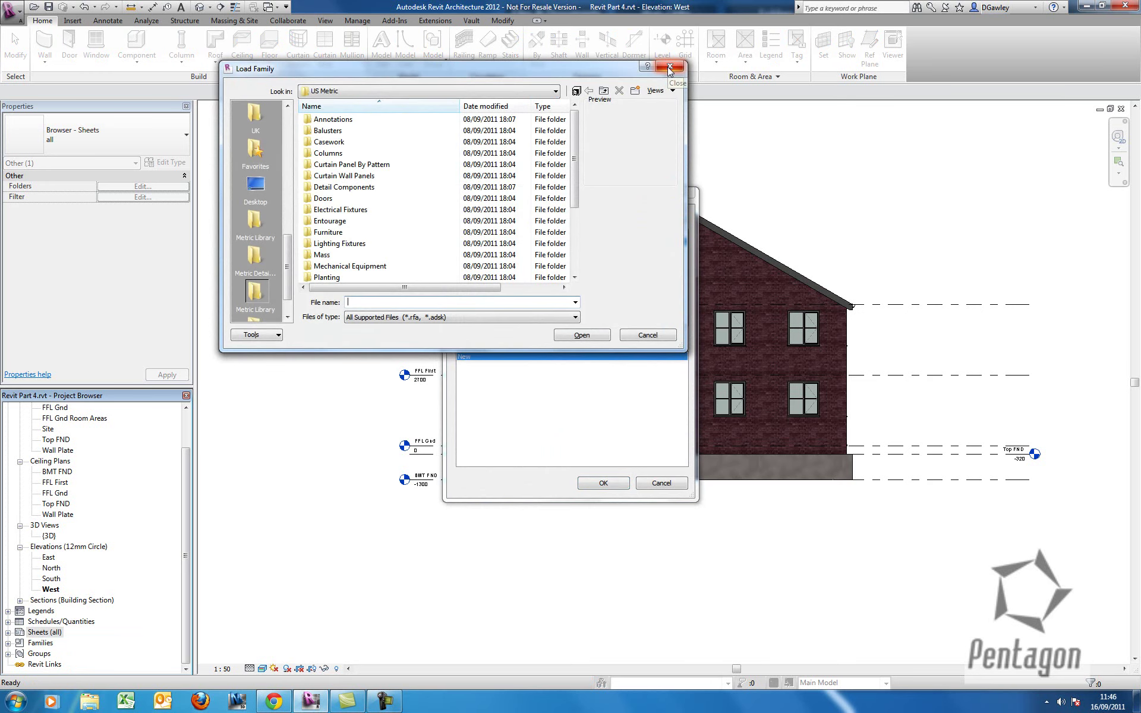
{"action": "left_click", "coordinate": [670, 69]}
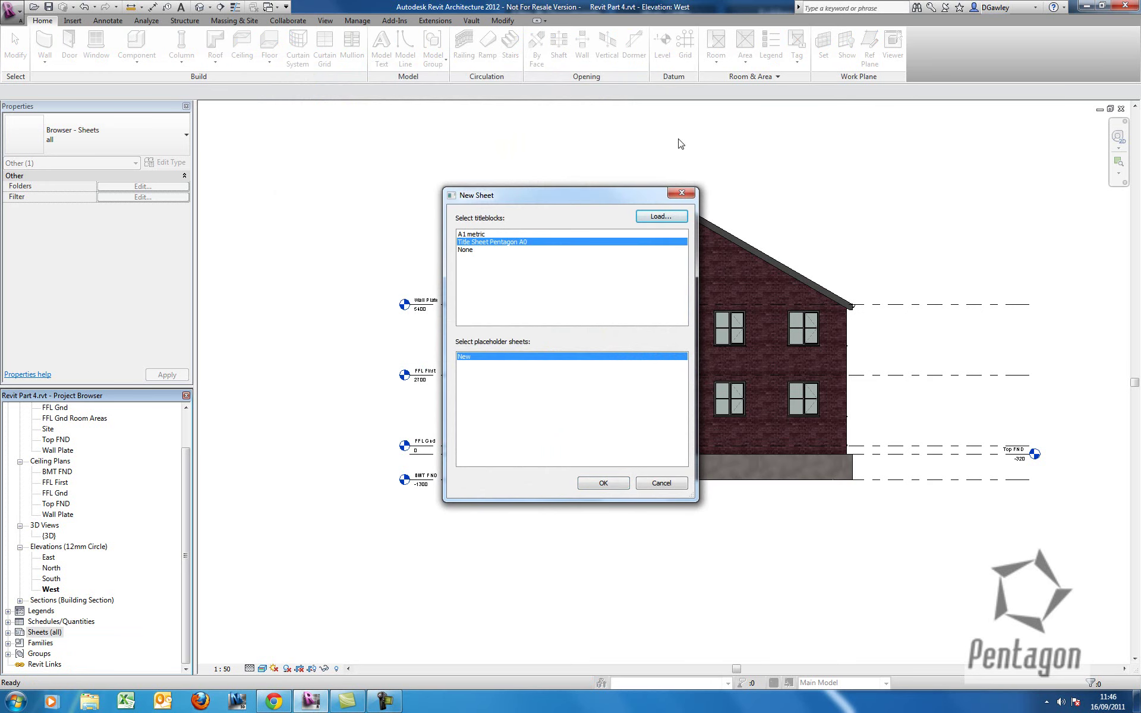
{"action": "left_click", "coordinate": [604, 482]}
{"action": "scroll", "coordinate": [744, 406], "scroll_direction": "up", "scroll_amount": 6}
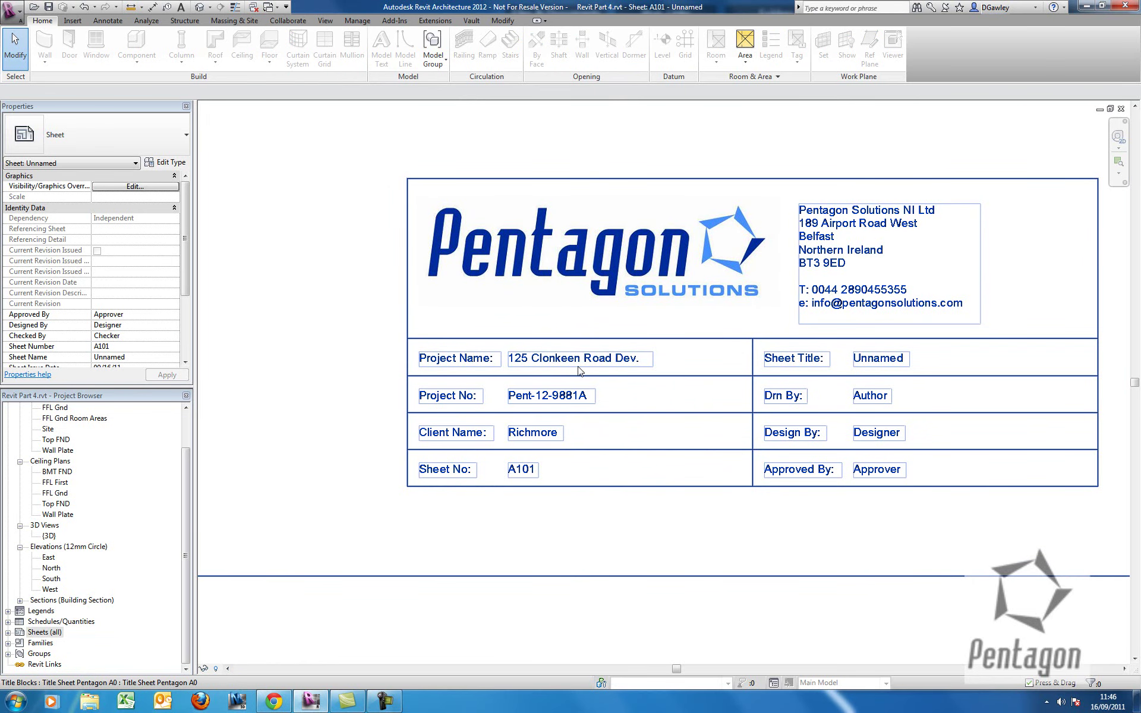
Review the Project Information settings and close them without changes.
{"action": "left_click", "coordinate": [357, 20]}
{"action": "left_click", "coordinate": [139, 56]}
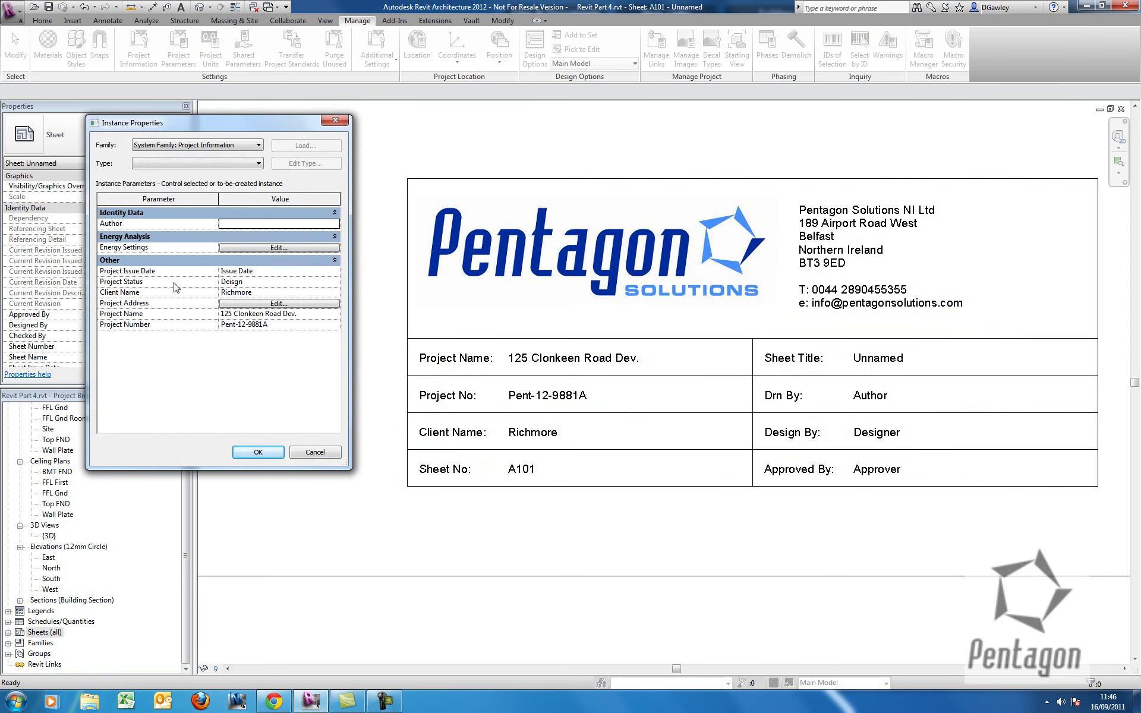
{"action": "left_click", "coordinate": [322, 454]}
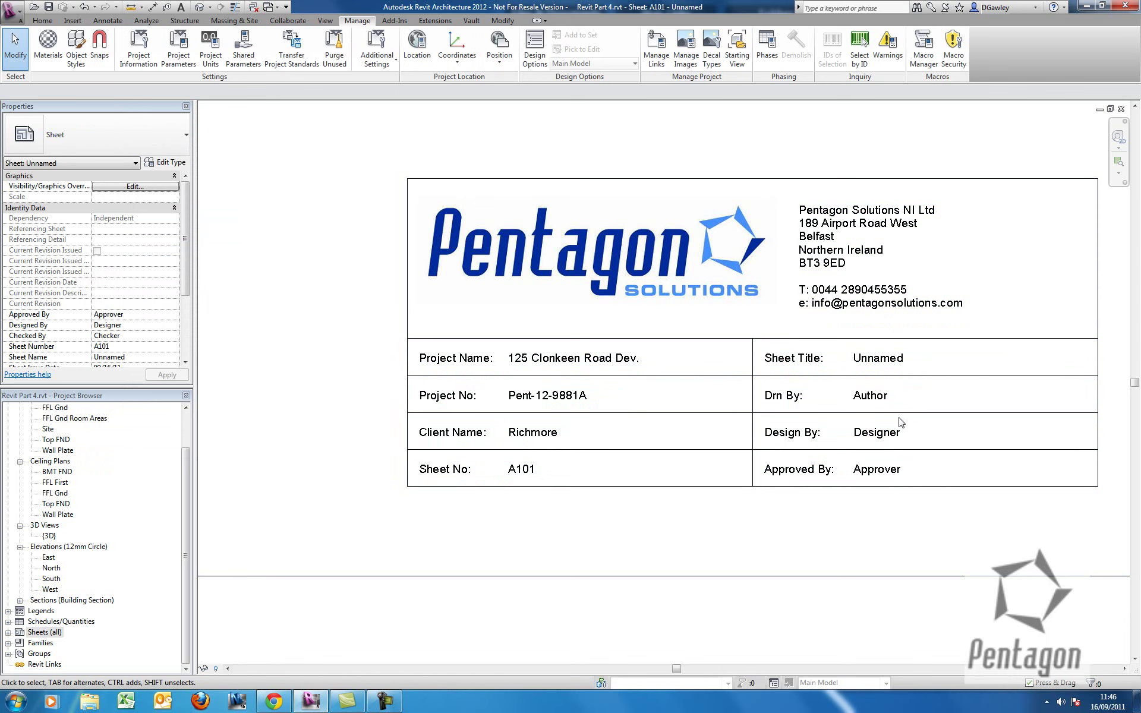
Enter SBG for Drn By, DBG for Design By and EM for Approved By.
{"action": "left_click", "coordinate": [885, 398]}
{"action": "left_click", "coordinate": [888, 399]}
{"action": "type", "text": "SBG"}
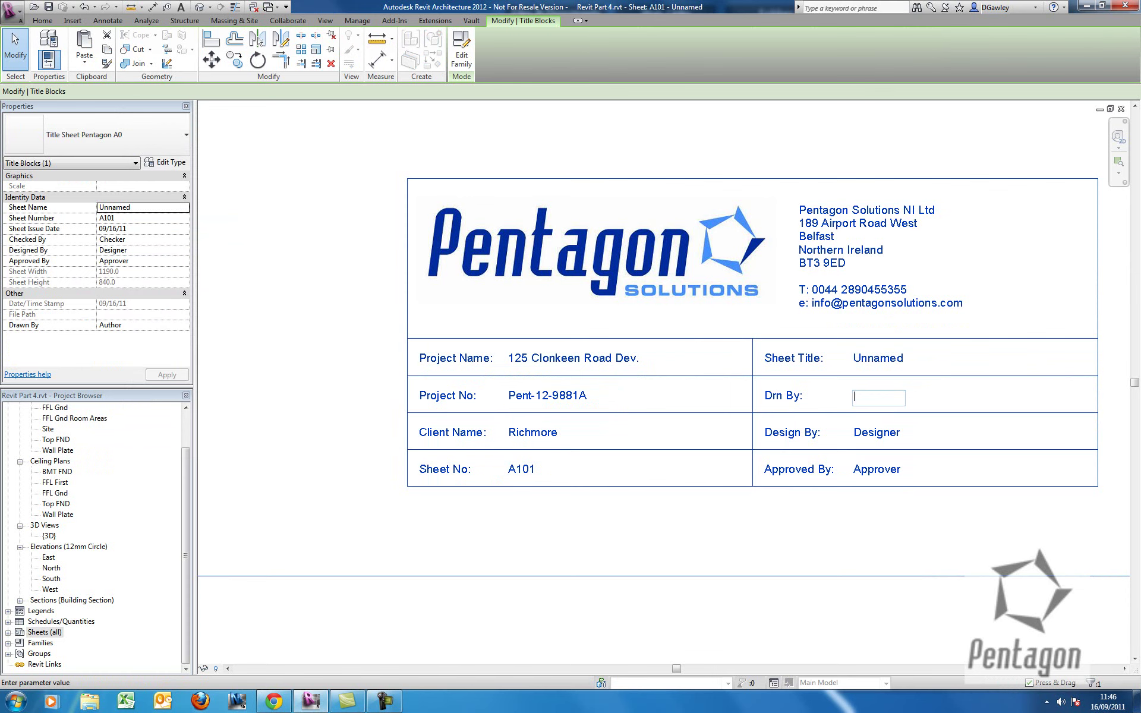
{"action": "left_click", "coordinate": [885, 434]}
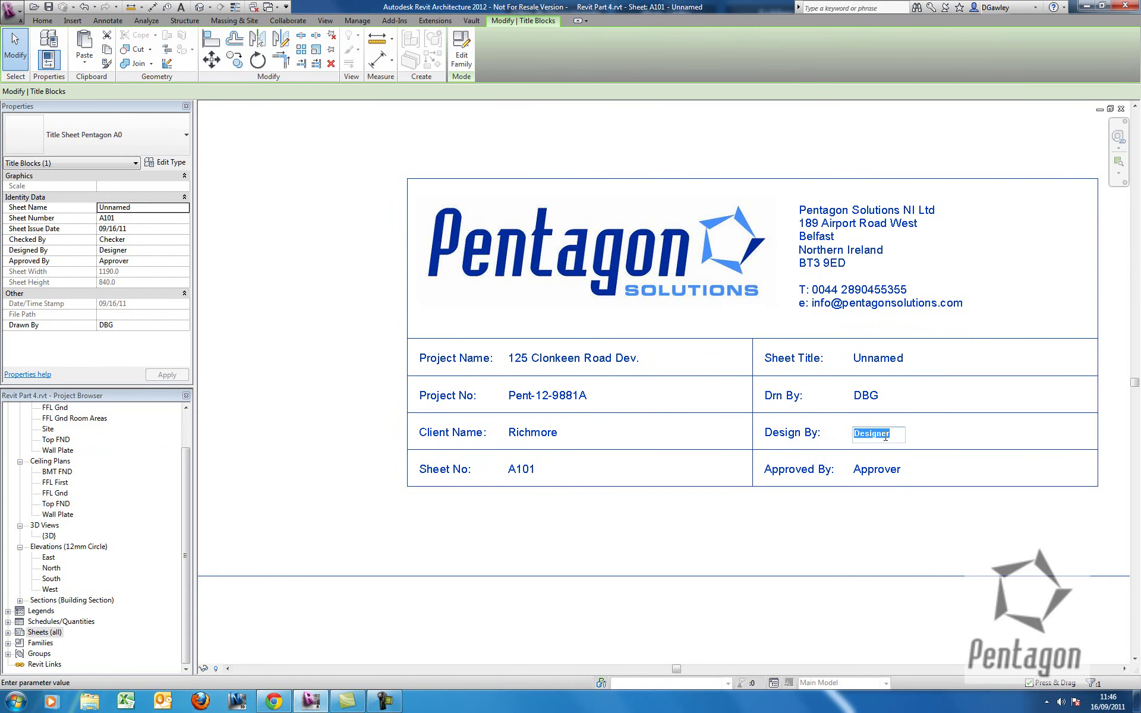
{"action": "type", "text": "DBG"}
{"action": "left_click", "coordinate": [878, 468]}
{"action": "left_click", "coordinate": [878, 469]}
{"action": "type", "text": "EM"}
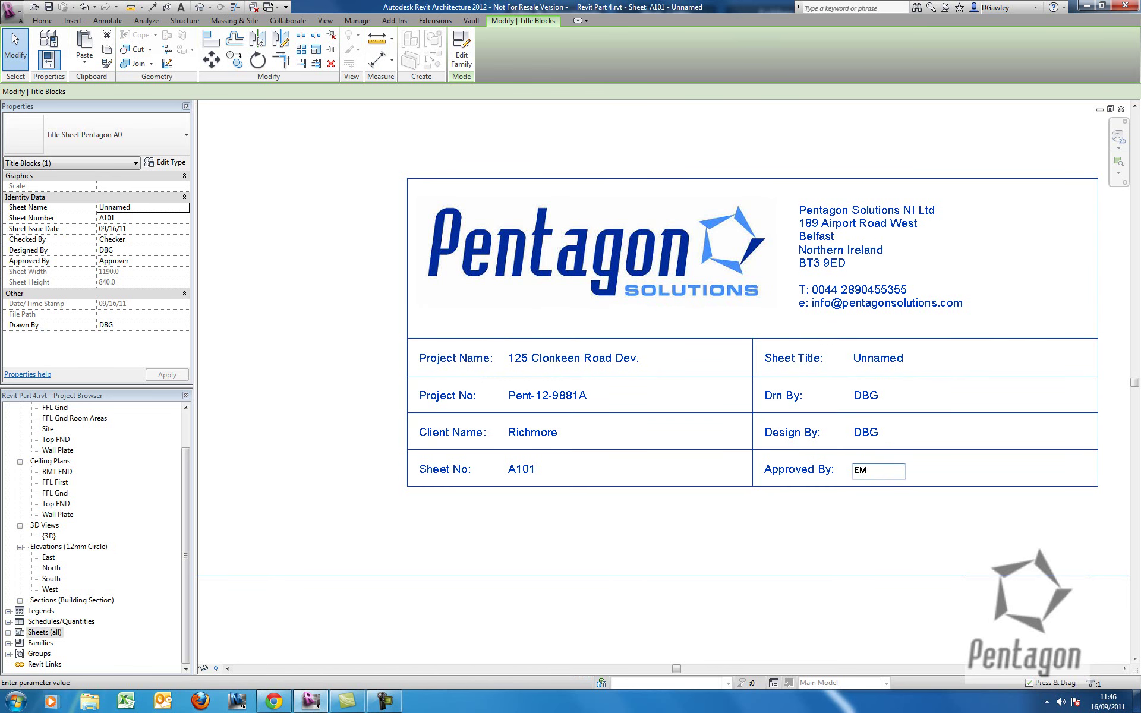
{"action": "left_click", "coordinate": [734, 441]}
Set the sheet title to 'Elevations'.
{"action": "scroll", "coordinate": [741, 440], "scroll_direction": "down", "scroll_amount": 1}
{"action": "left_click", "coordinate": [867, 369]}
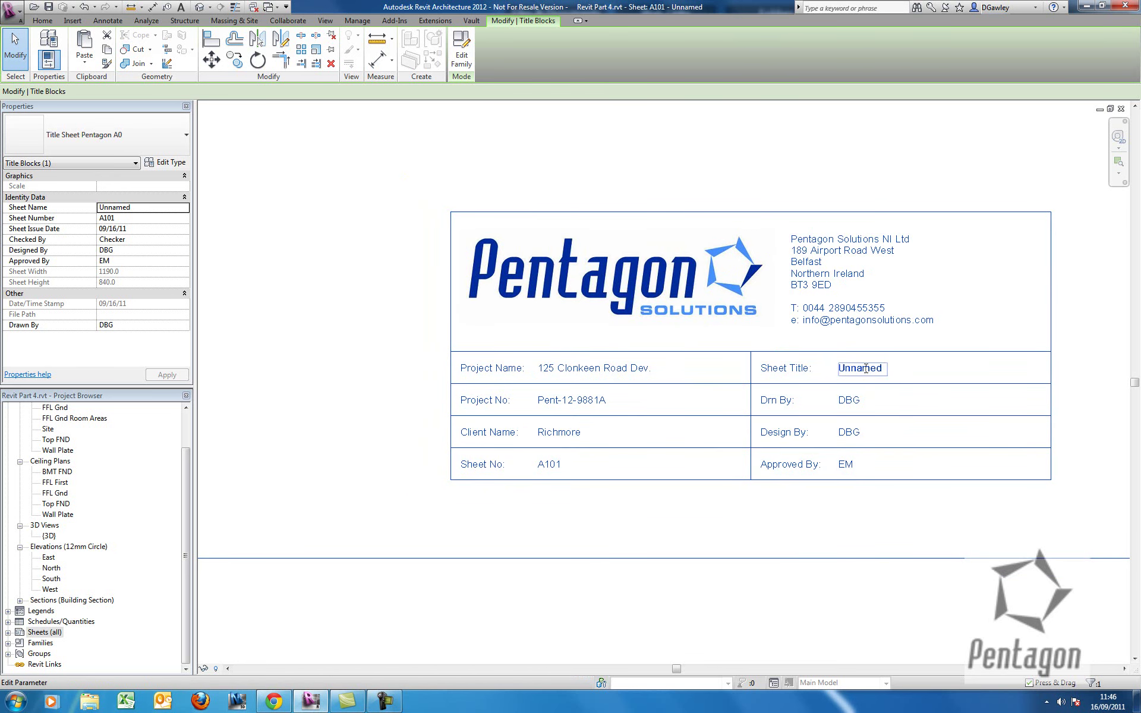
{"action": "type", "text": "Ele"}
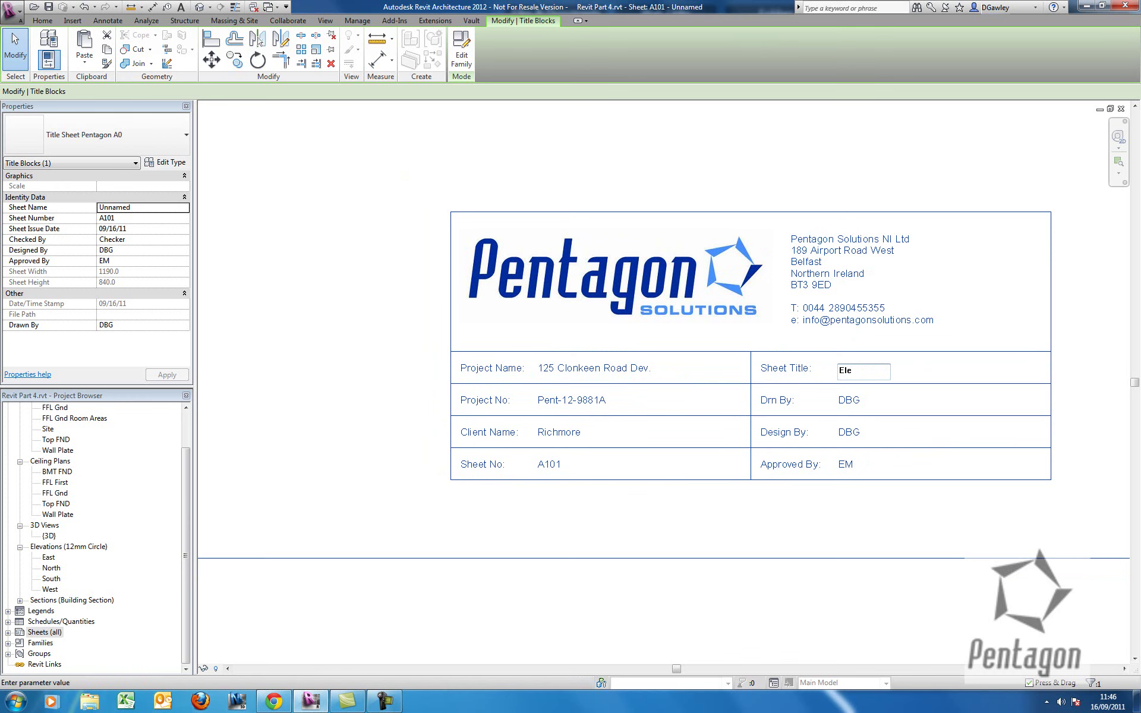
{"action": "type", "text": "vations"}
{"action": "left_click", "coordinate": [922, 263]}
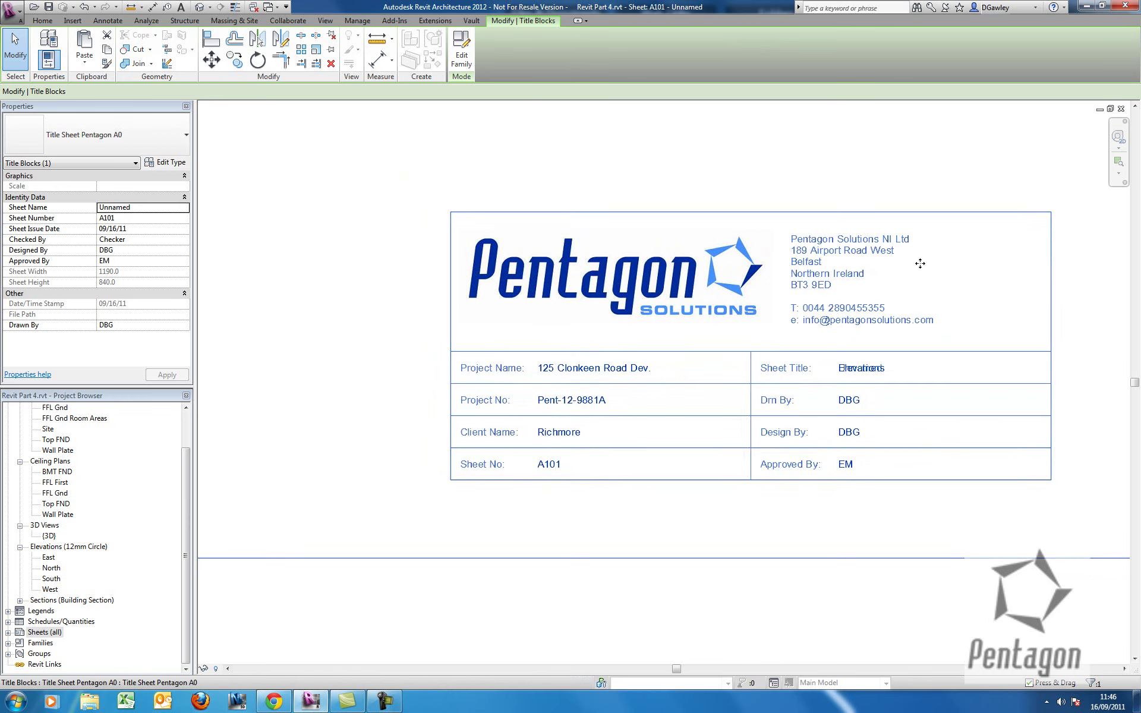
{"action": "scroll", "coordinate": [720, 419], "scroll_direction": "down", "scroll_amount": 5}
Place the East and North elevations across the top of sheet A101.
{"action": "left_click", "coordinate": [630, 336]}
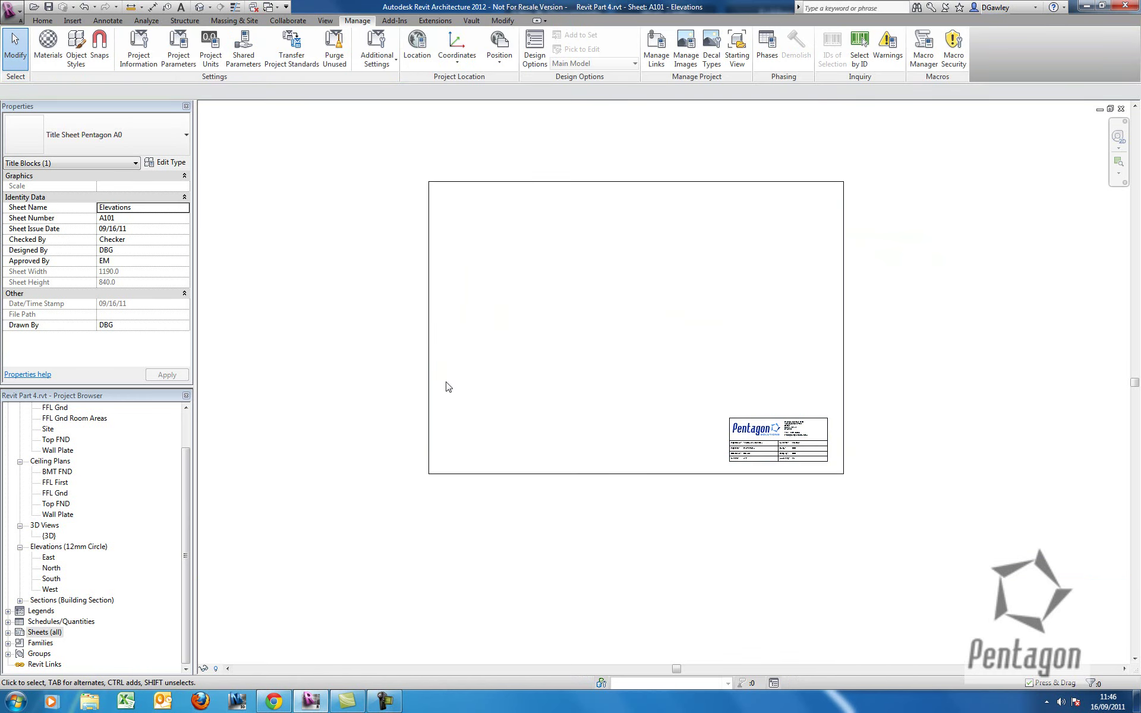
{"action": "left_click_drag", "start_coordinate": [47, 558], "coordinate": [516, 257]}
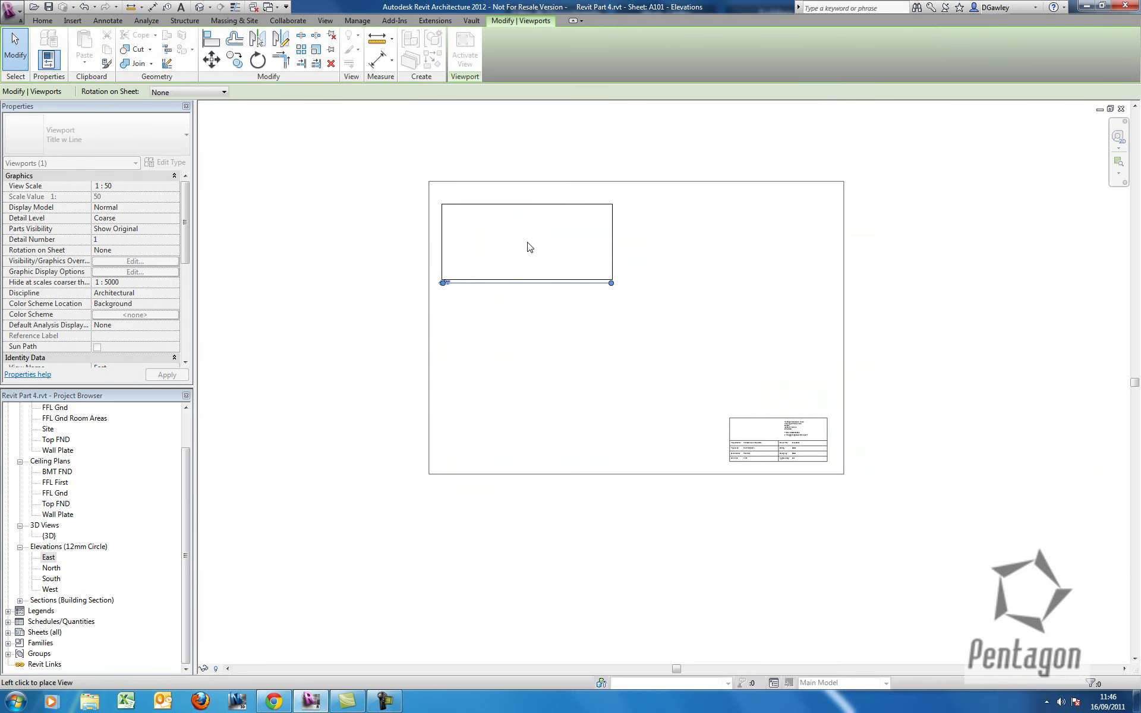
{"action": "left_click", "coordinate": [528, 244]}
{"action": "left_click", "coordinate": [51, 568]}
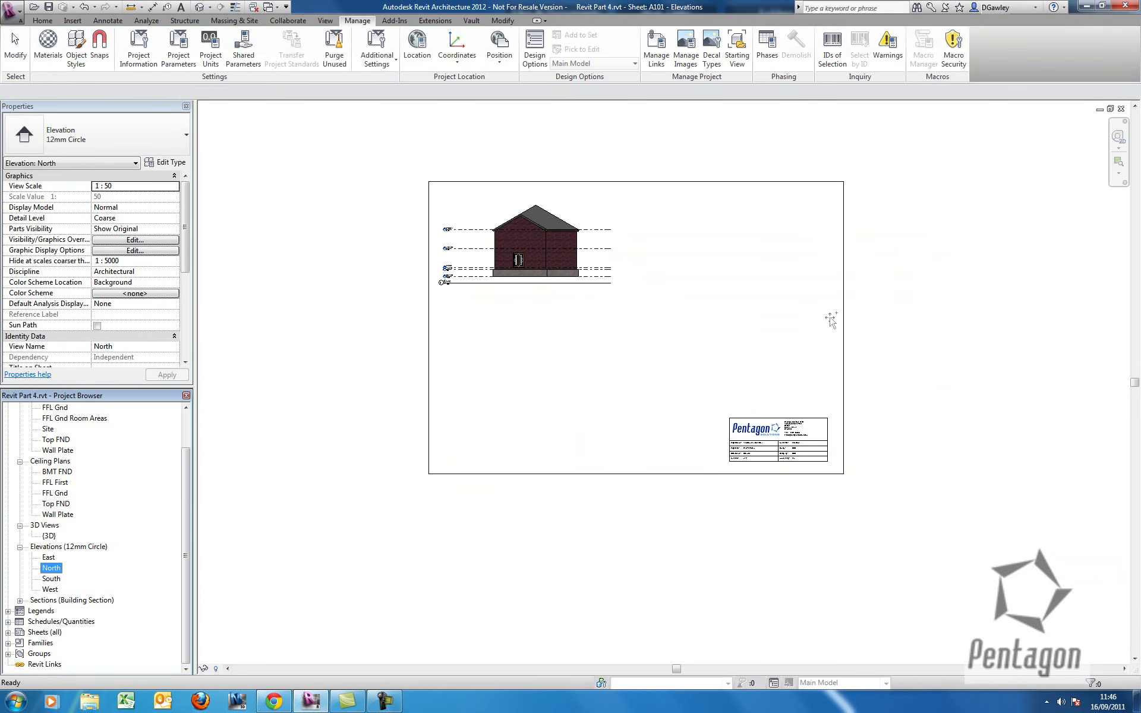
{"action": "left_click_drag", "start_coordinate": [828, 327], "coordinate": [828, 327]}
{"action": "left_click", "coordinate": [743, 246]}
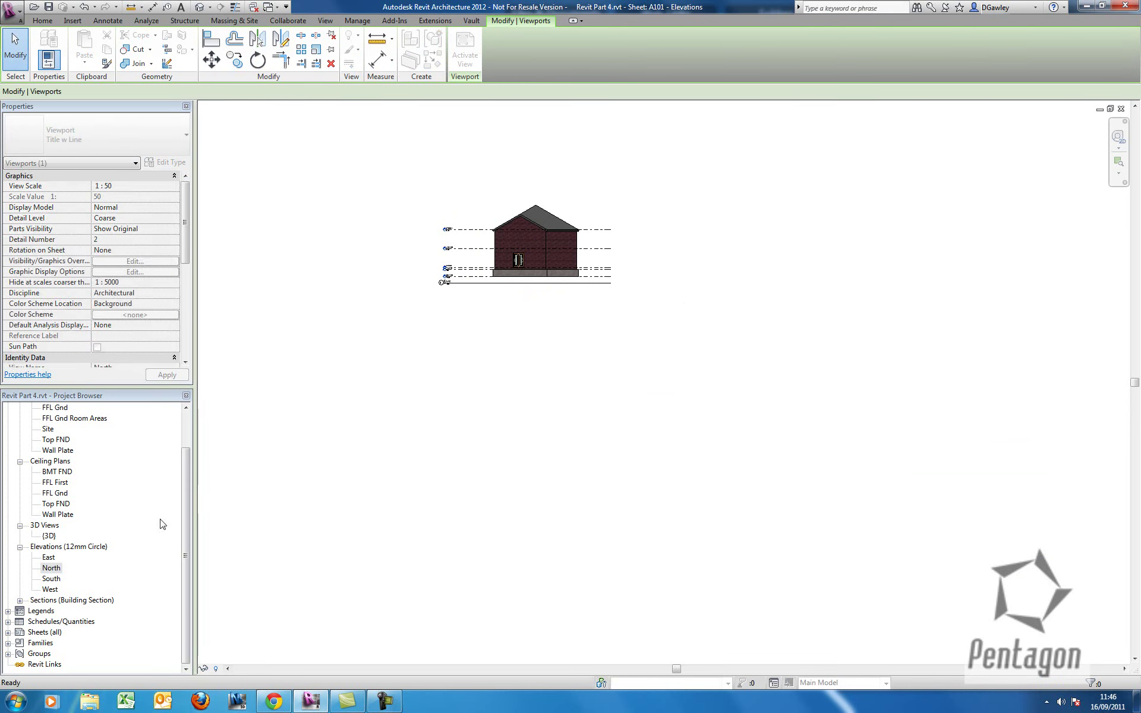
Place the South and West elevations across the bottom of the sheet.
{"action": "left_click_drag", "start_coordinate": [51, 578], "coordinate": [614, 331]}
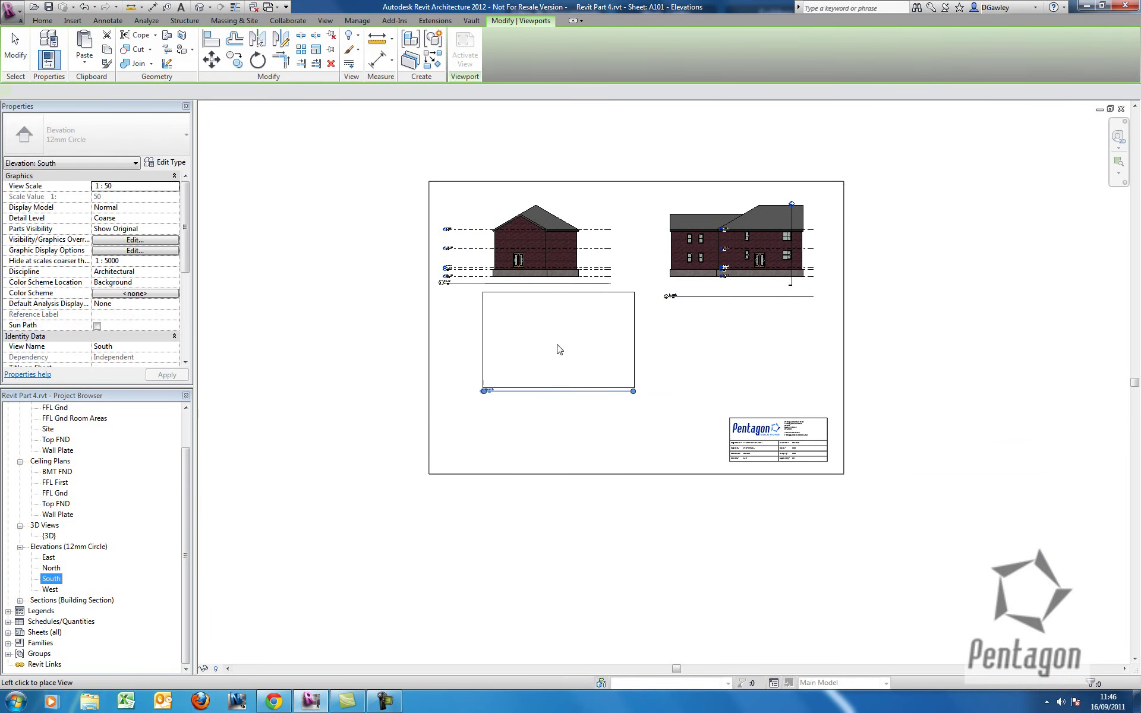
{"action": "left_click", "coordinate": [538, 375]}
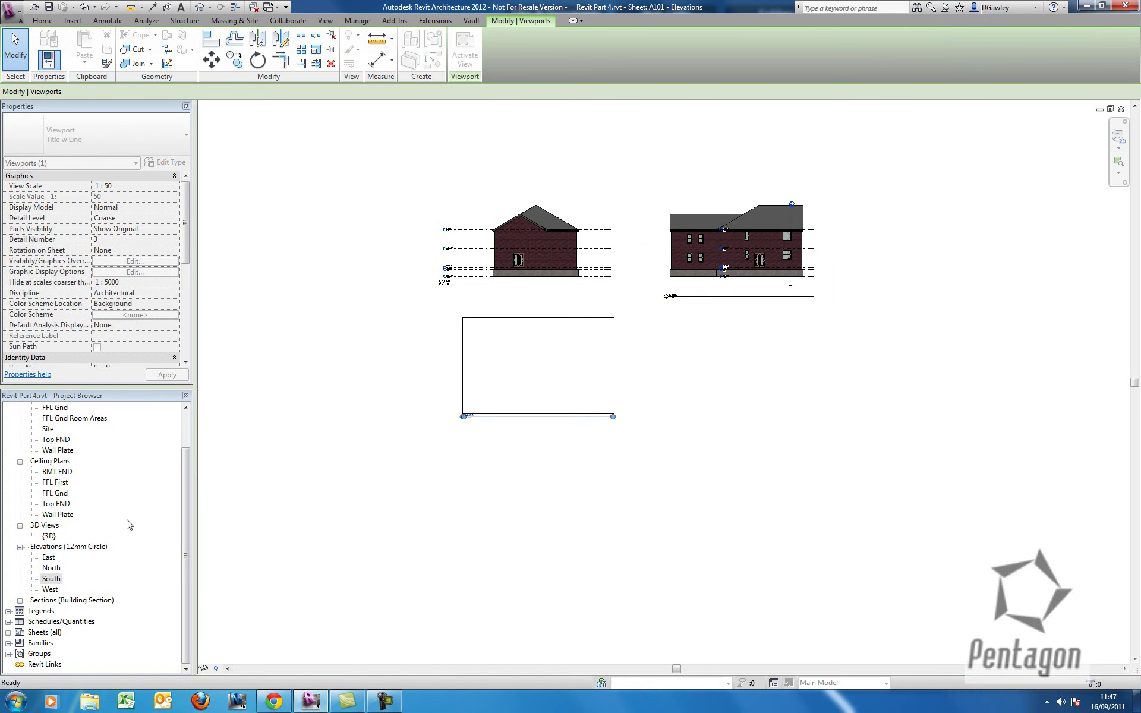
{"action": "left_click_drag", "start_coordinate": [50, 589], "coordinate": [712, 380]}
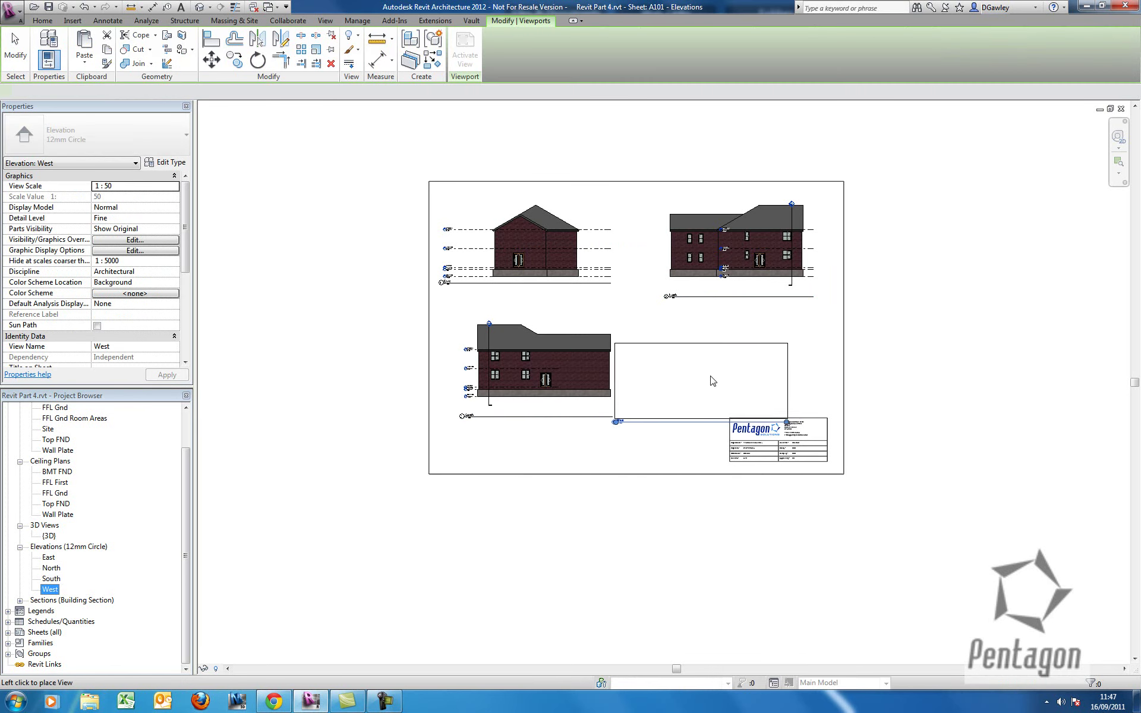
{"action": "left_click", "coordinate": [733, 366]}
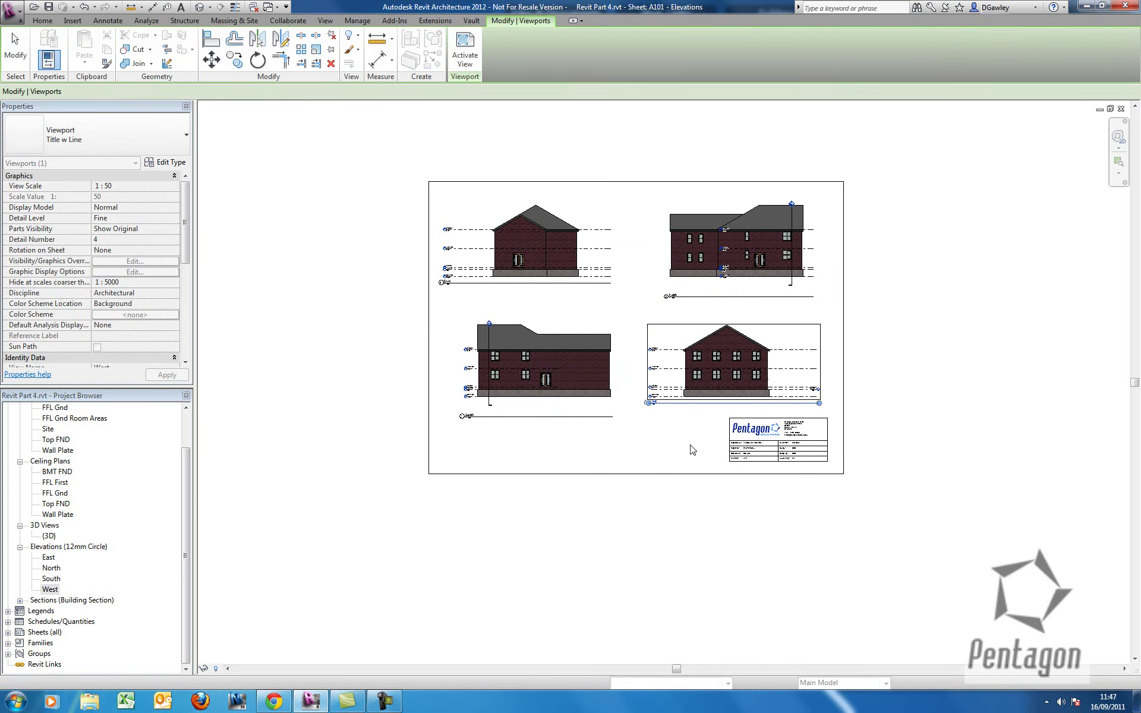
{"action": "left_click", "coordinate": [692, 450]}
{"action": "scroll", "coordinate": [692, 450], "scroll_direction": "up", "scroll_amount": 6}
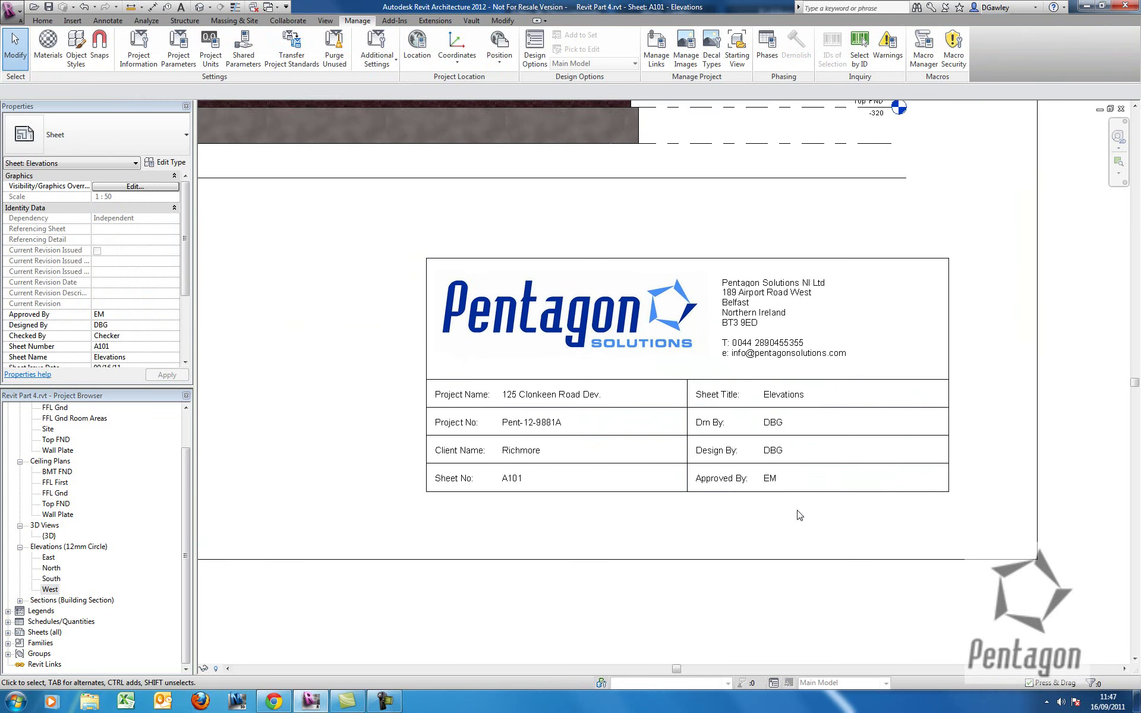
Create new sheet A102 with the Title Sheet Pentagon A0 title block.
{"action": "middle_click_drag", "start_coordinate": [800, 515], "coordinate": [789, 507]}
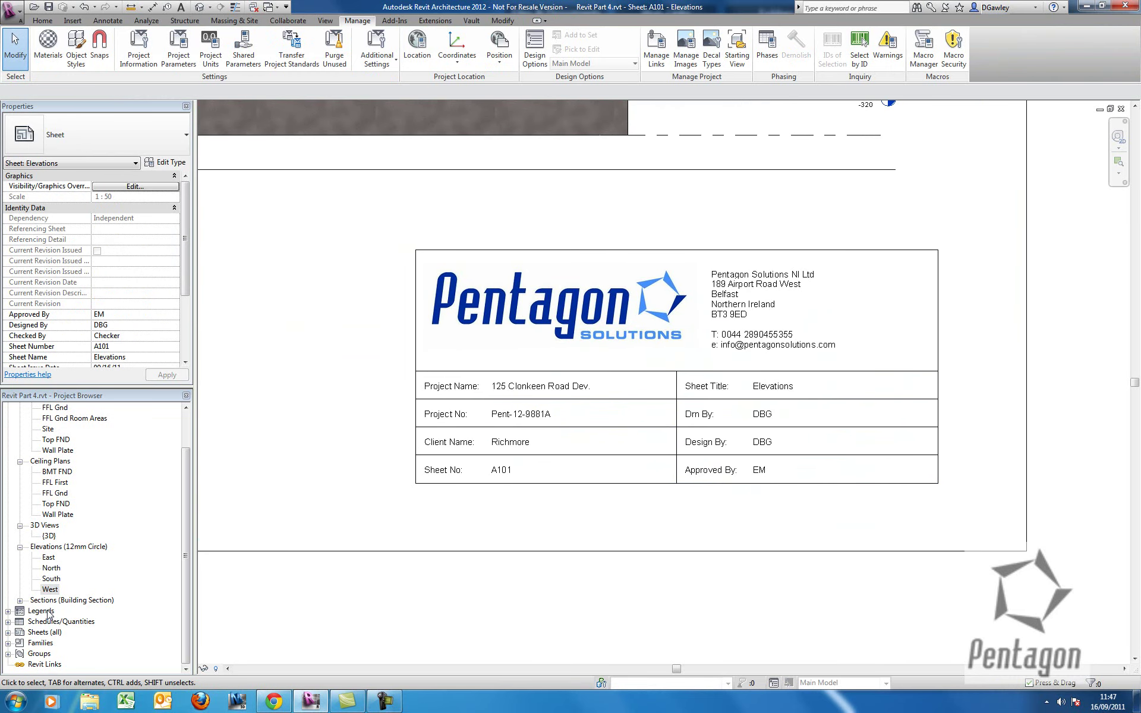
{"action": "left_click", "coordinate": [185, 556]}
{"action": "right_click", "coordinate": [52, 633]}
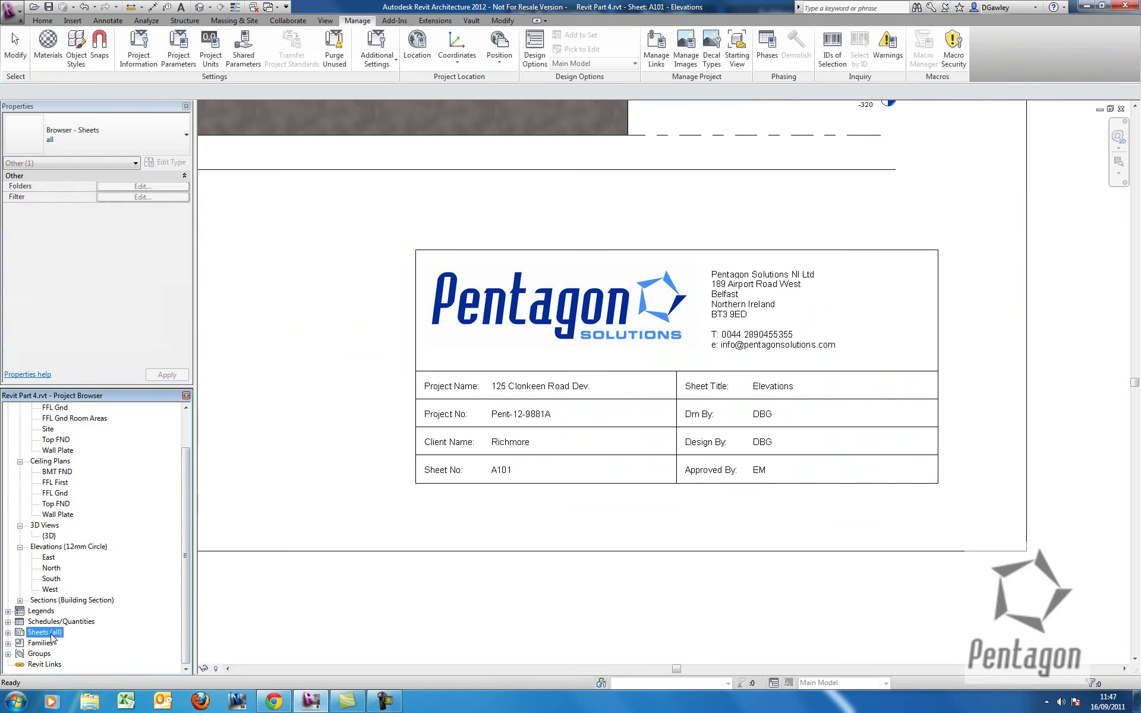
{"action": "left_click", "coordinate": [89, 641]}
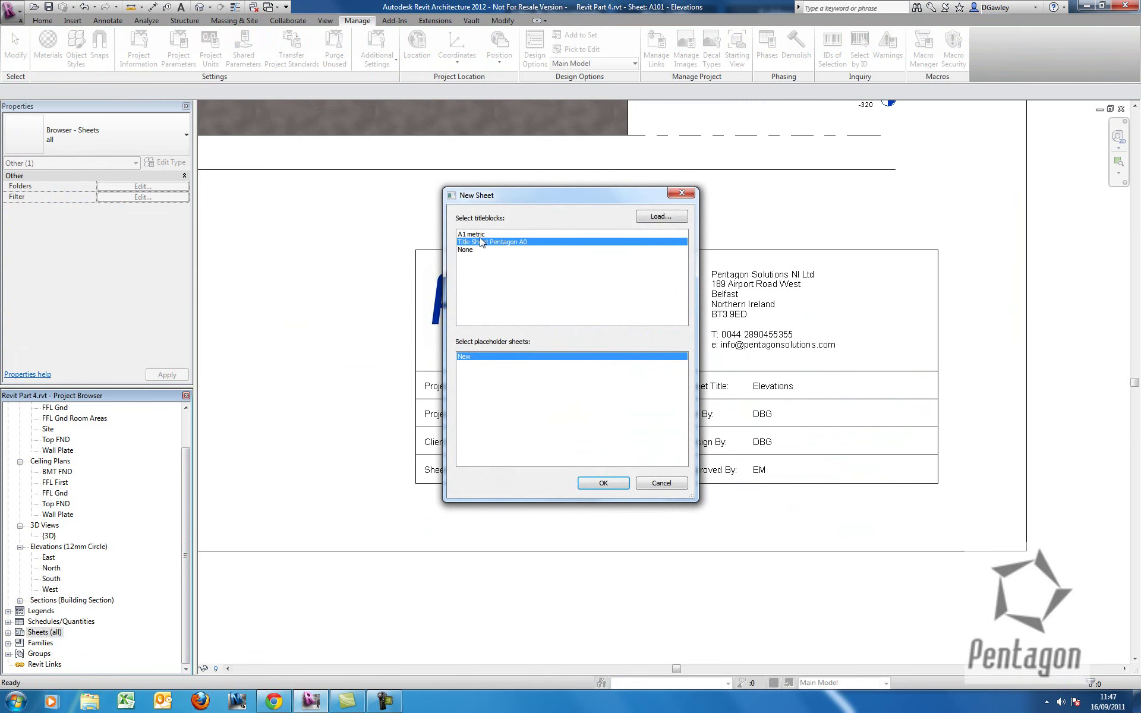
{"action": "left_click", "coordinate": [603, 483]}
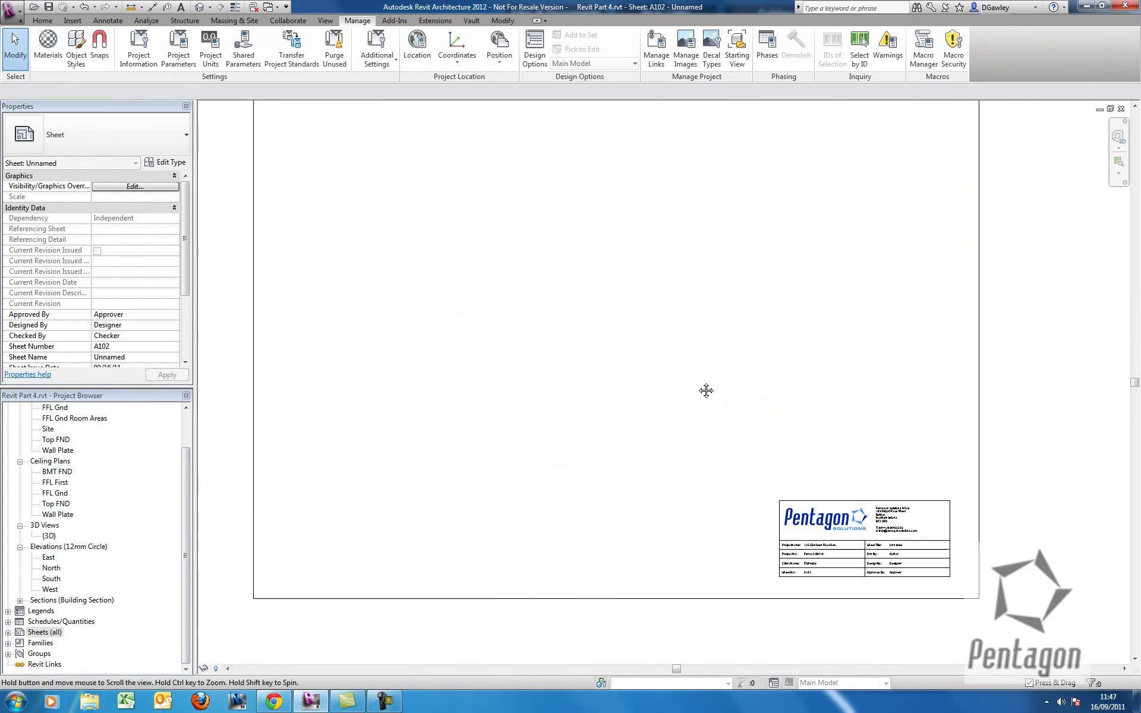
{"action": "scroll", "coordinate": [705, 390], "scroll_direction": "up", "scroll_amount": 5}
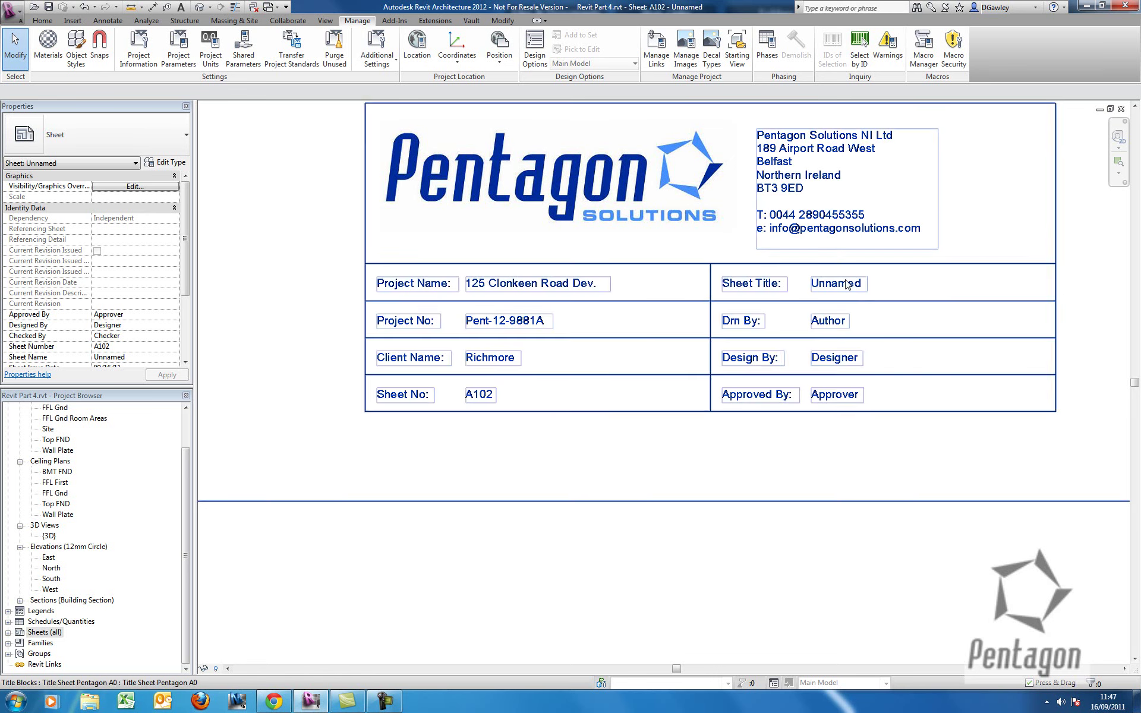
Change sheet A102's Sheet Title from Unnamed to 'Plans'.
{"action": "left_click", "coordinate": [850, 286]}
{"action": "left_click", "coordinate": [853, 286]}
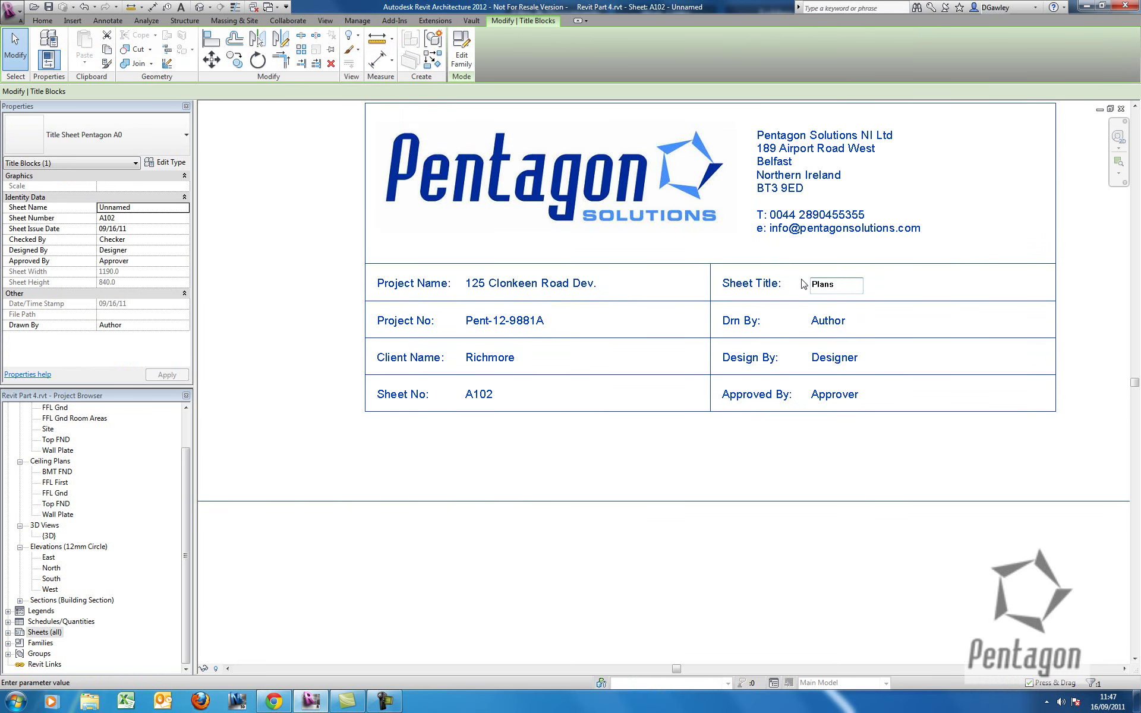
{"action": "left_click", "coordinate": [707, 351]}
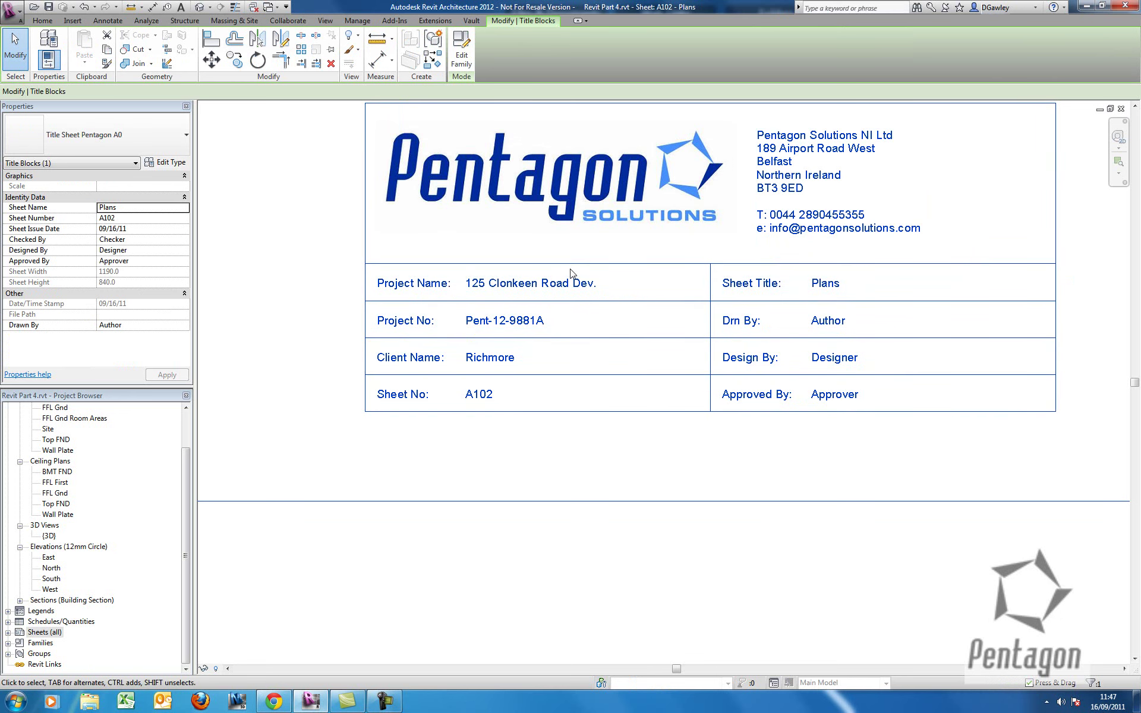